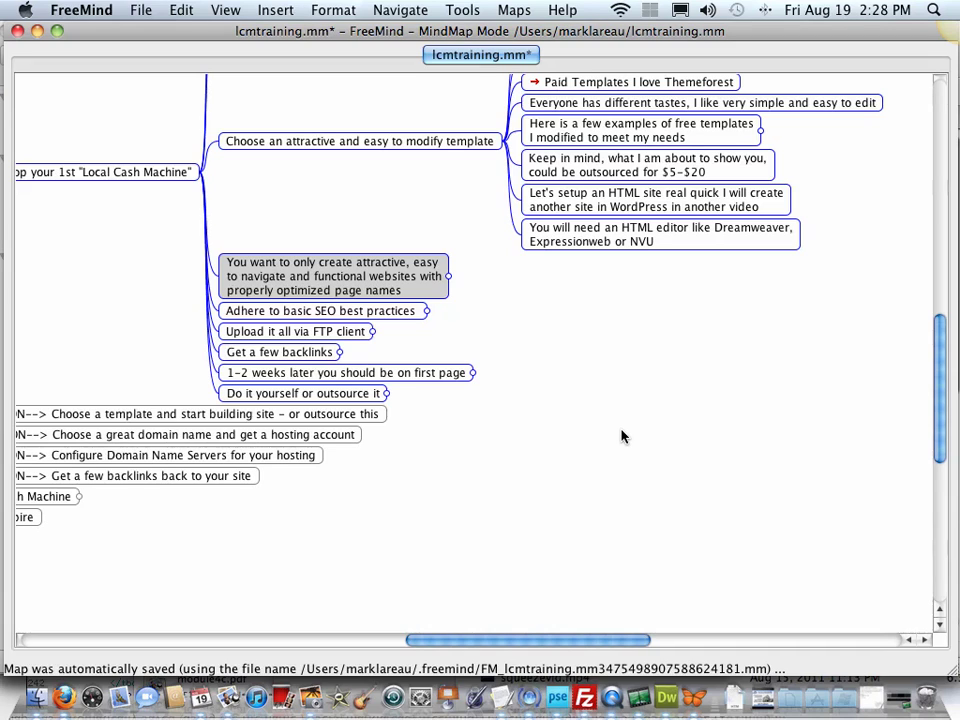
Expand the mind map node about attractive, functional websites and switch to the sampletemplate folder window in Finder.
click(390, 278)
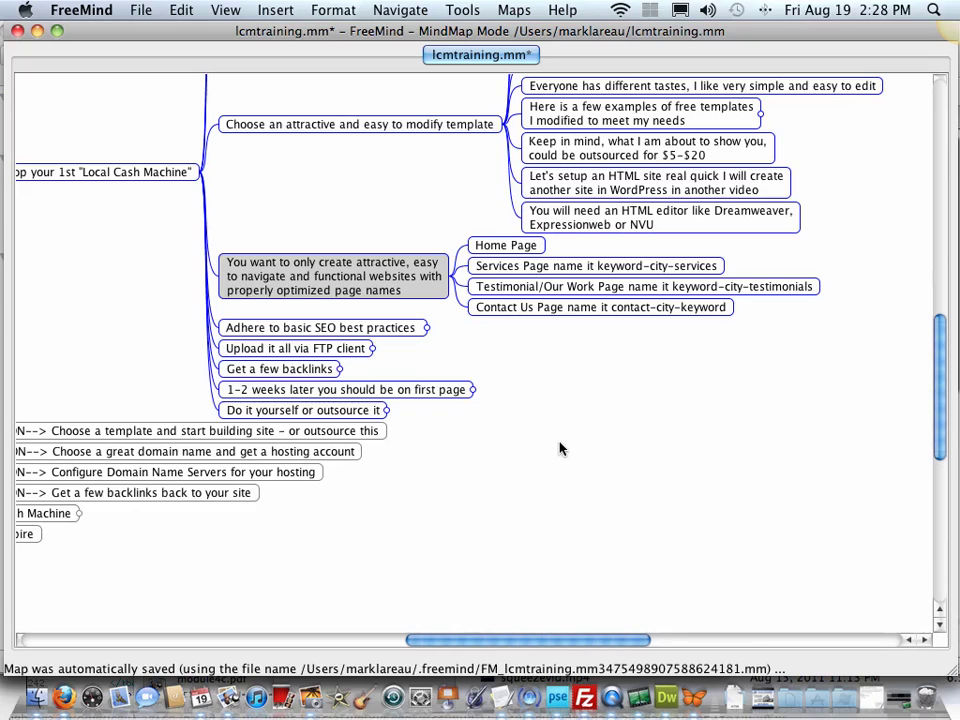
right_click(36, 698)
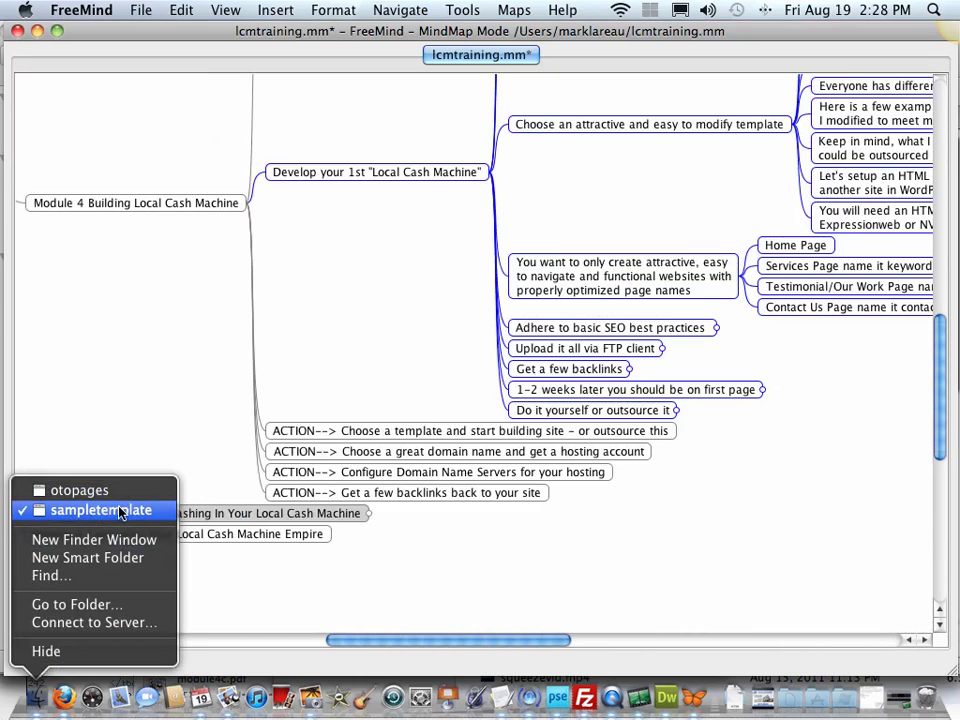
click(90, 510)
click(812, 500)
drag(853, 476, 536, 519)
click(36, 697)
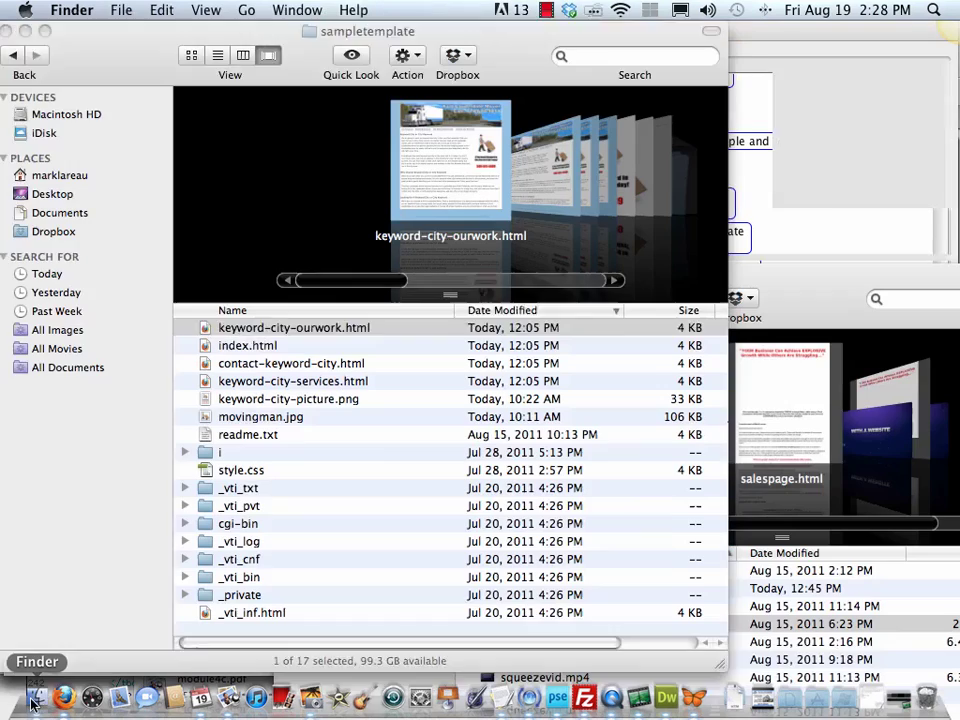
click(45, 30)
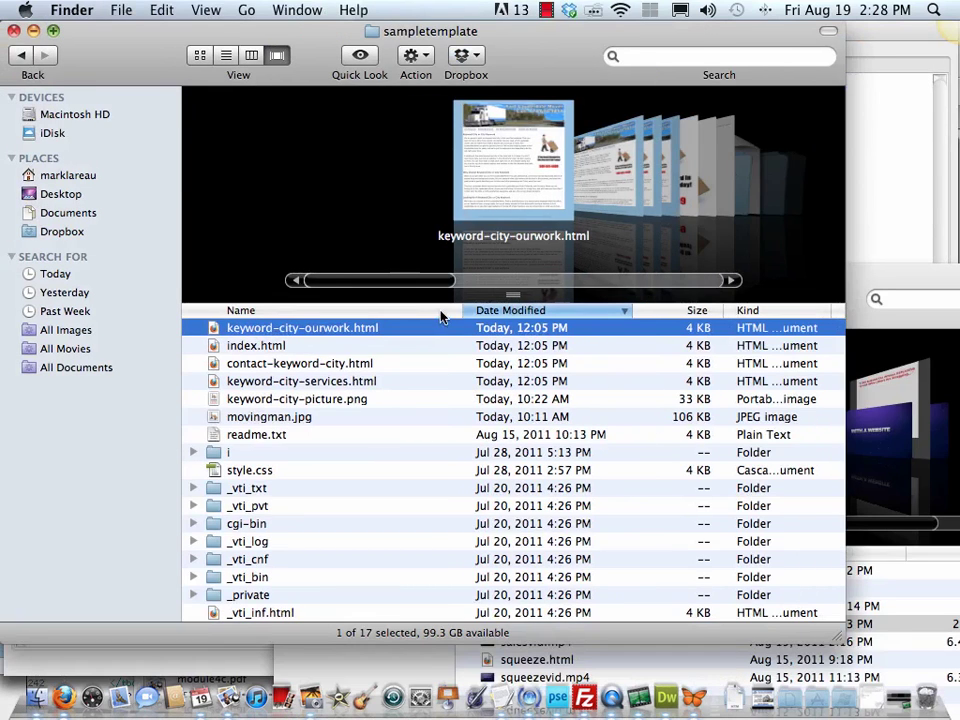
Preview the index, services, our-work and contact HTML pages in the sampletemplate folder one by one.
click(255, 345)
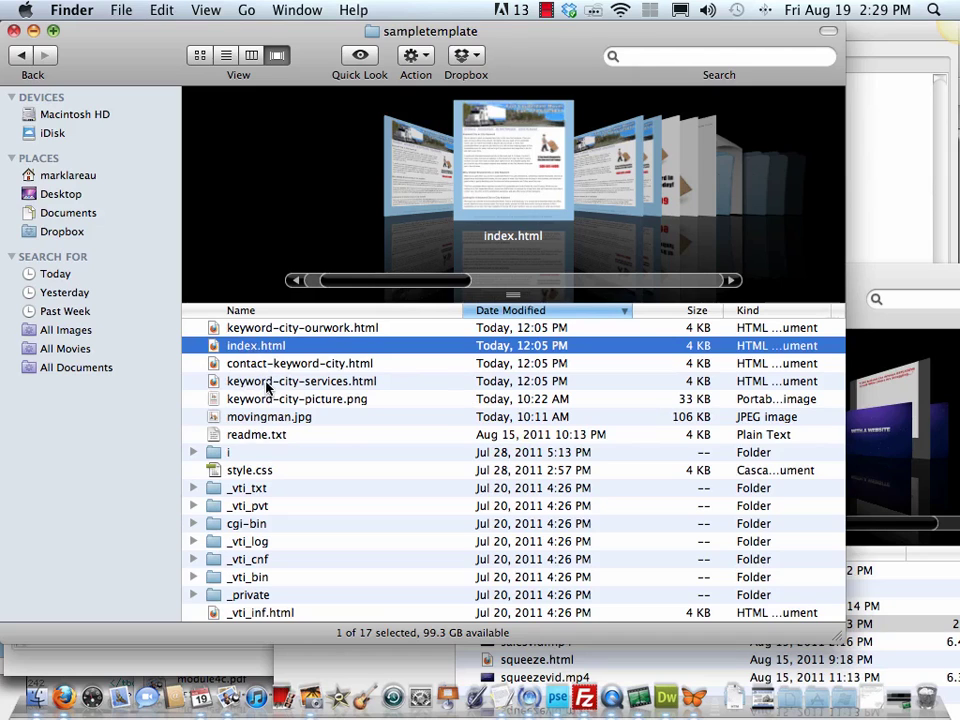
click(244, 384)
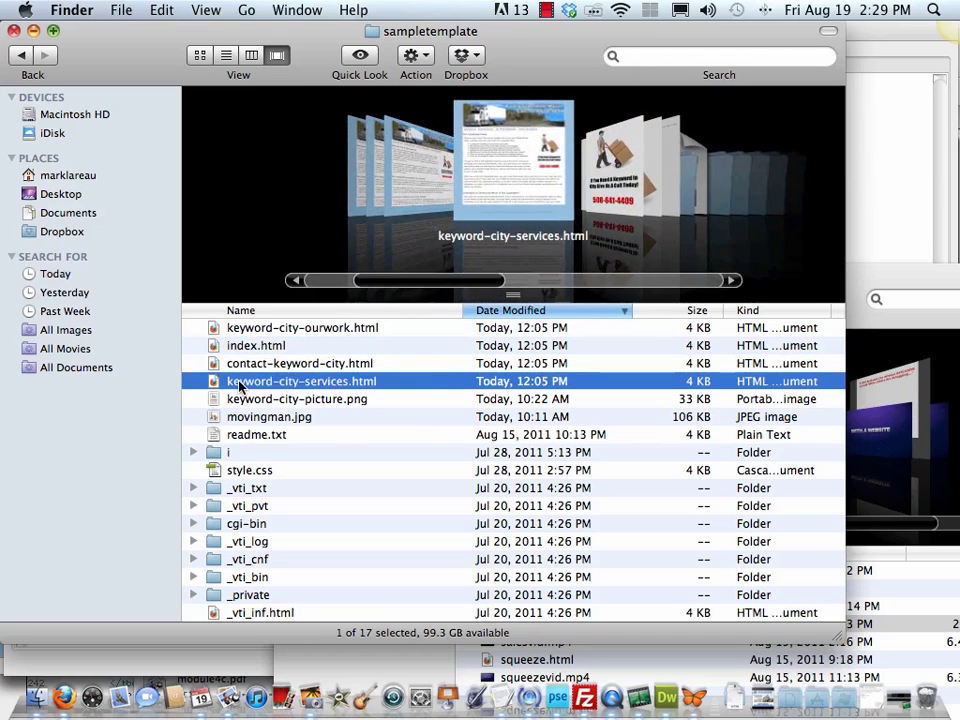
click(306, 331)
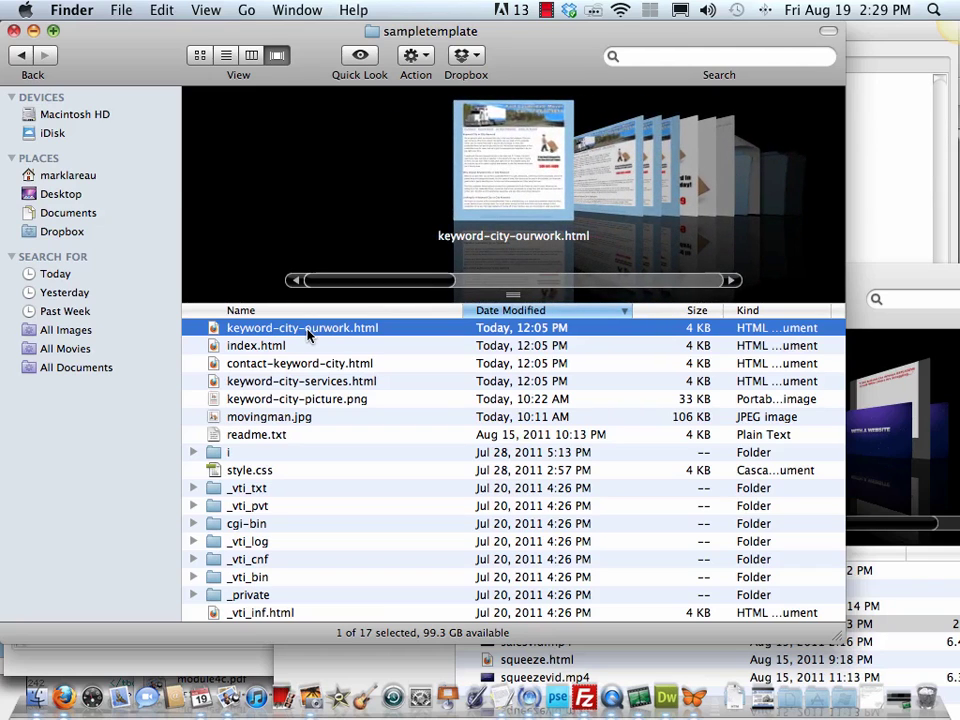
click(303, 365)
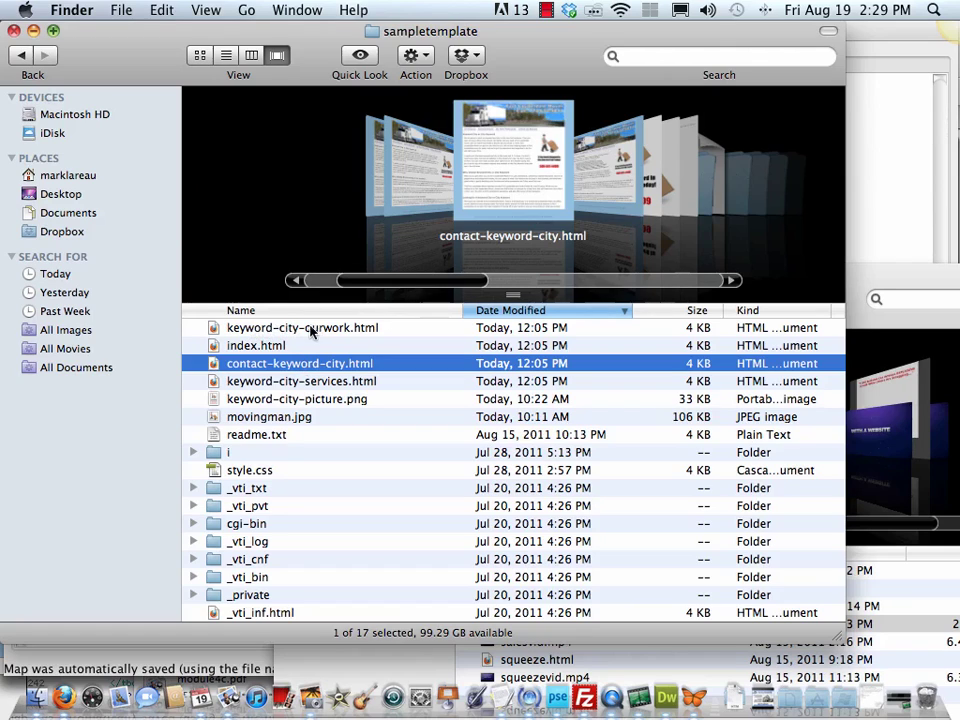
Rename keyword-city-ourwork.html as car-repair-bridgeport-ourwork.html.
click(246, 332)
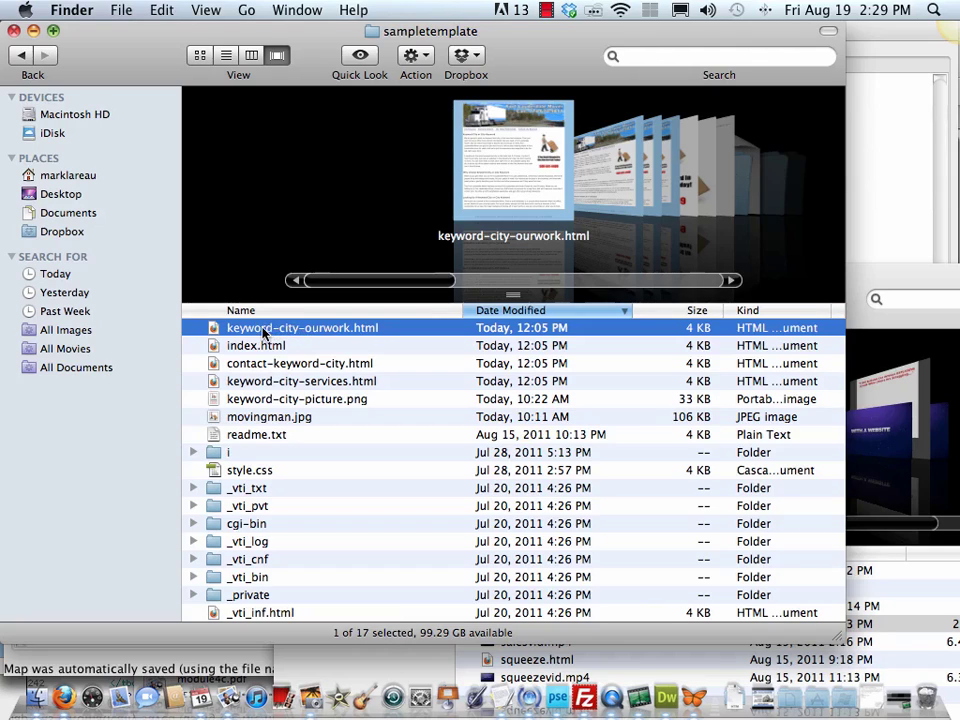
click(268, 331)
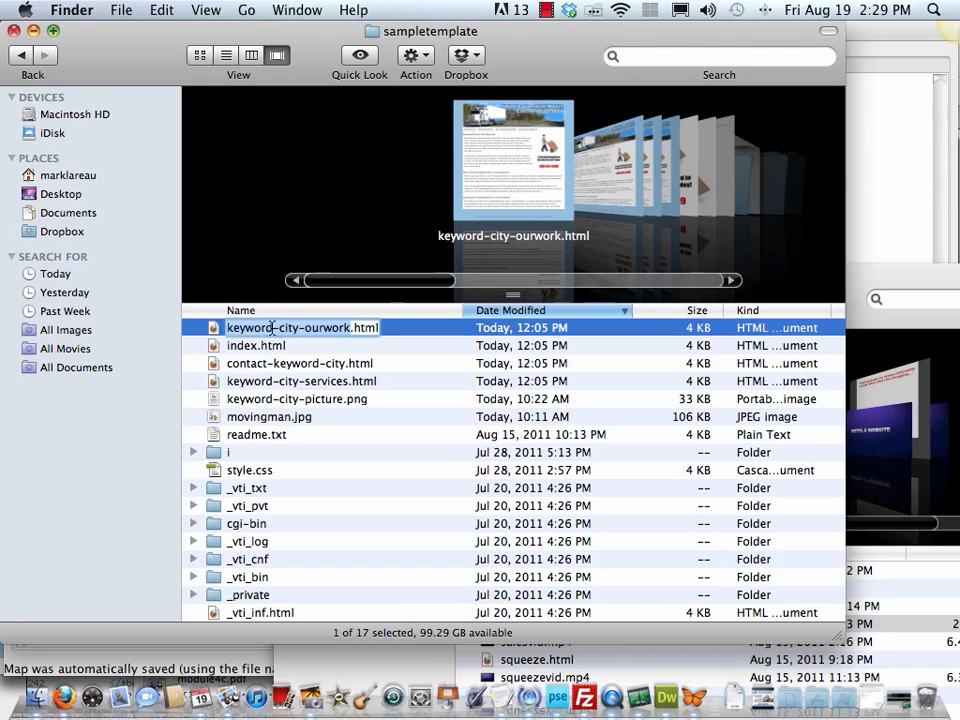
click(273, 328)
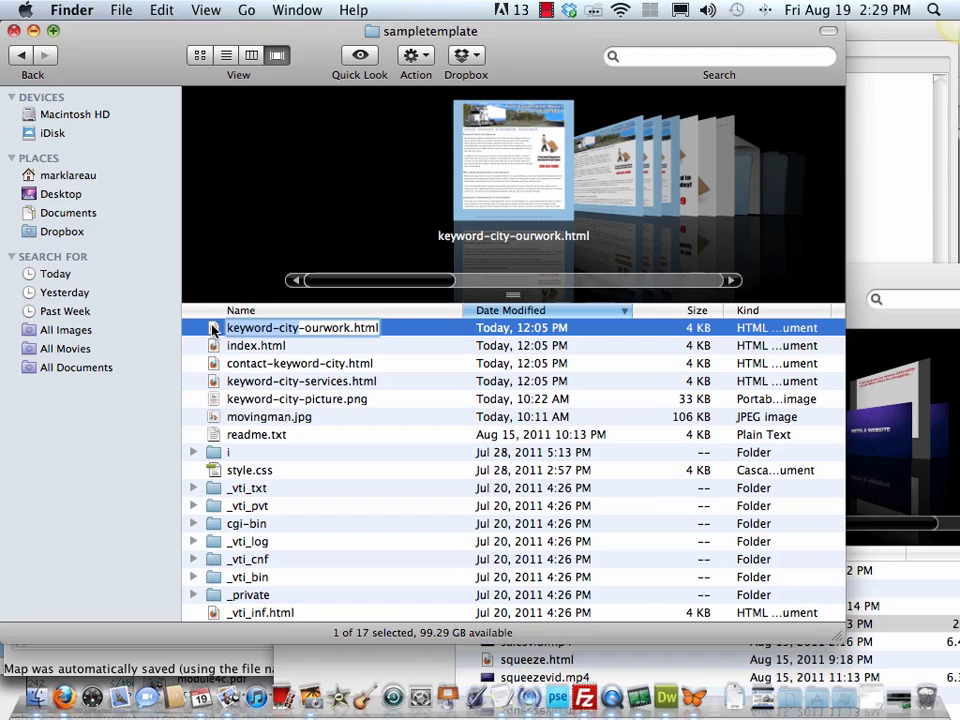
text(car)
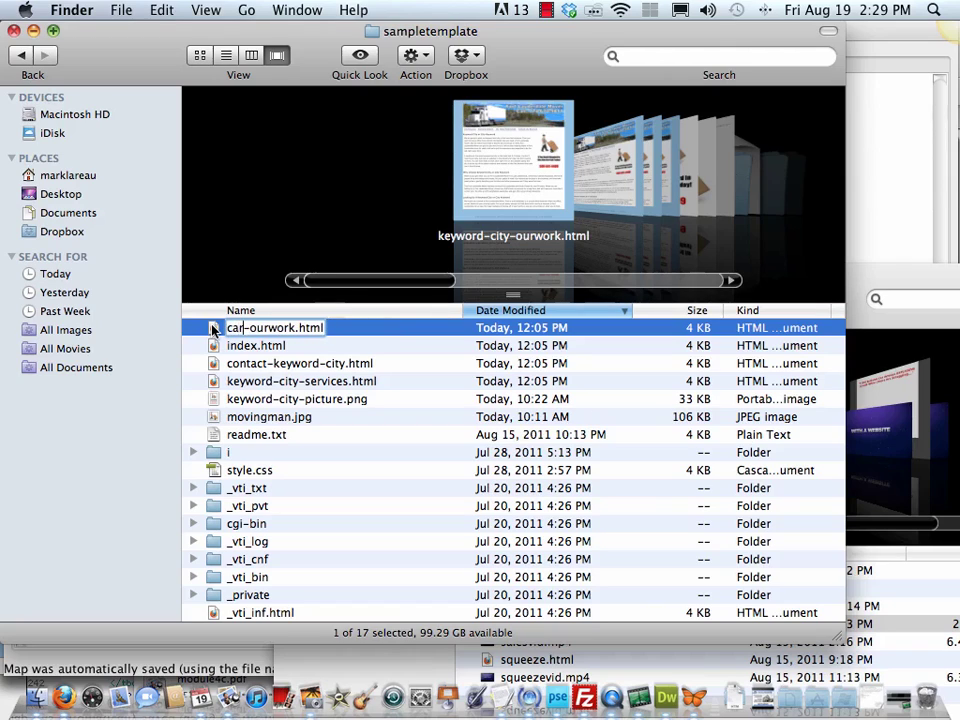
text(-repai)
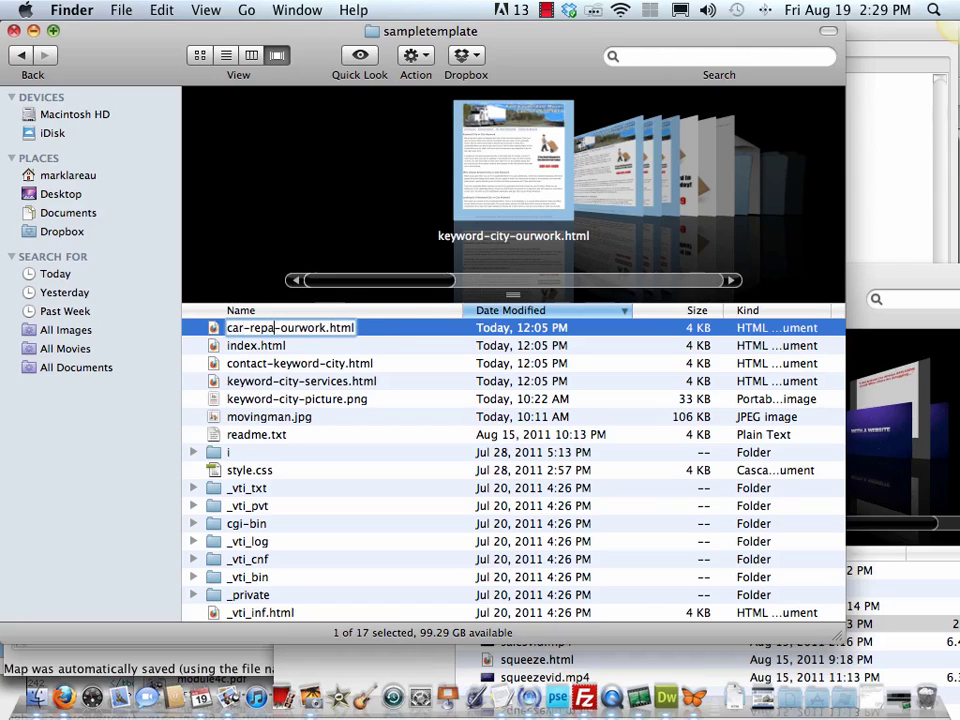
text(r-)
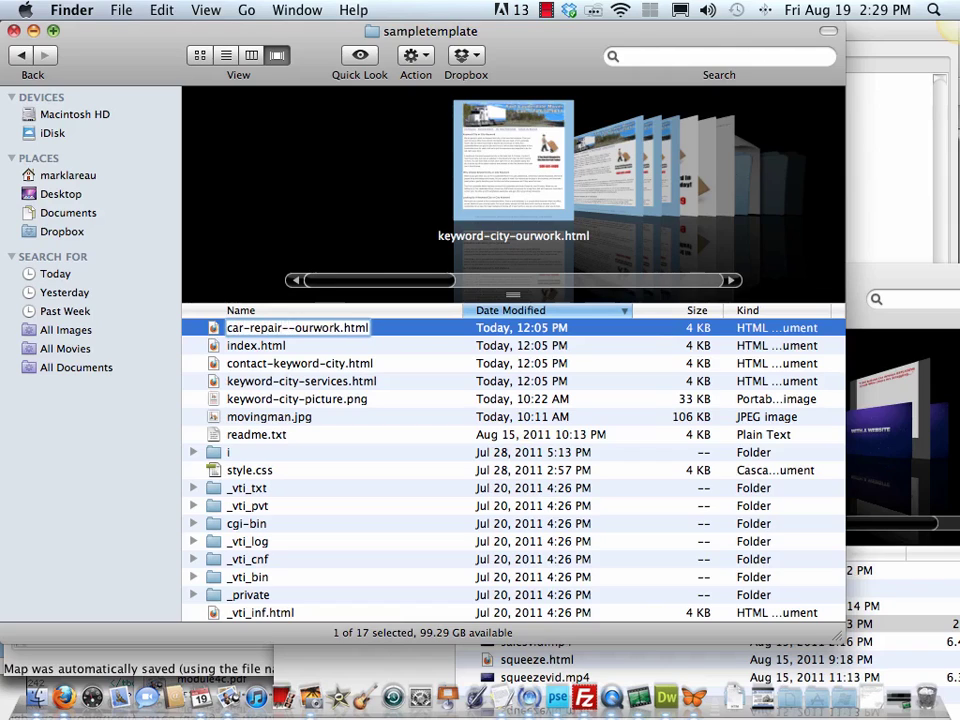
text(bri)
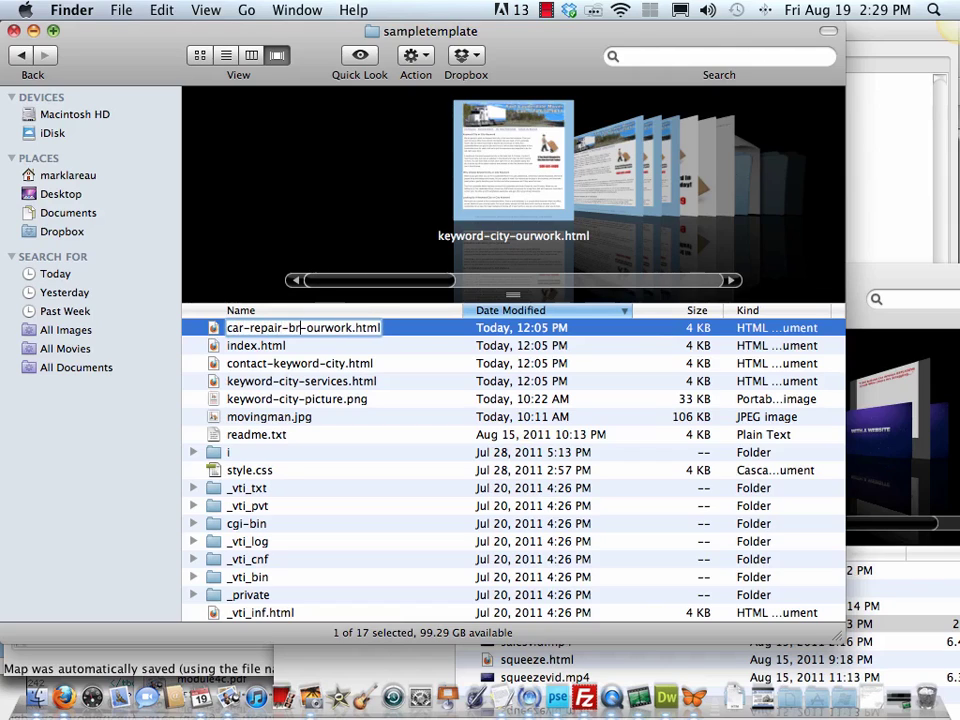
text(dgeport)
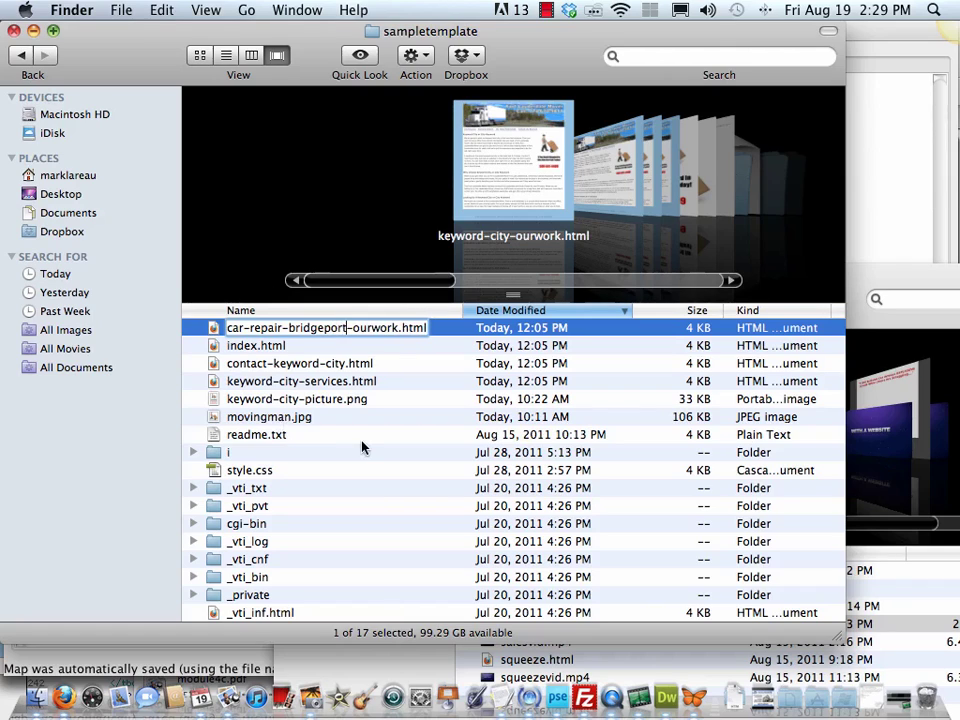
click(399, 492)
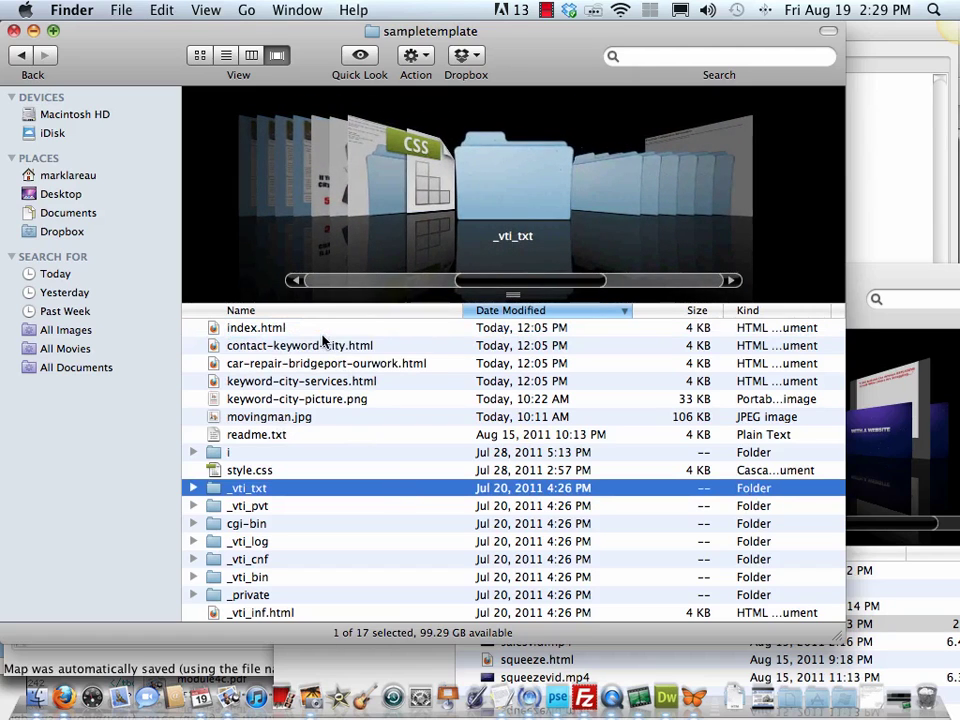
Rename keyword-city-services.html as car-repair-bridgeport-services.html.
click(263, 386)
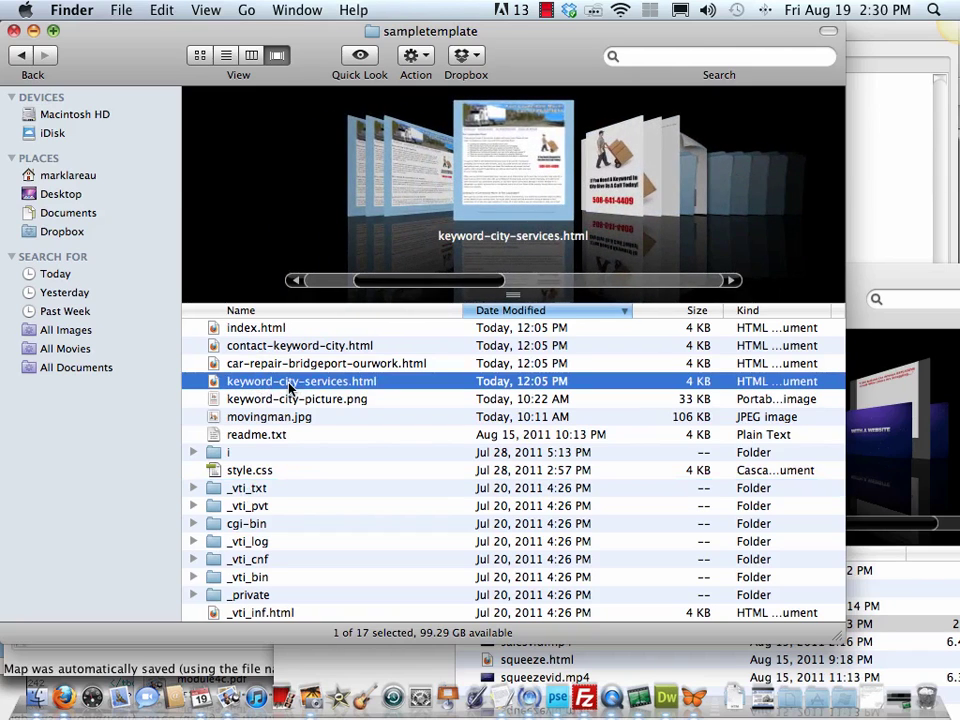
right_click(288, 386)
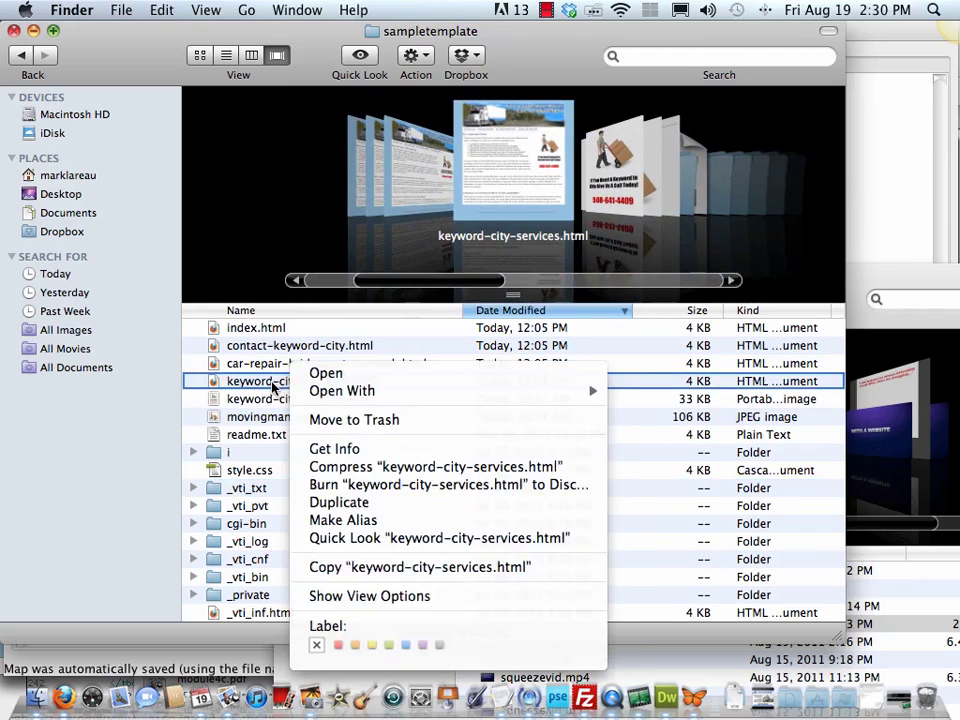
click(297, 385)
click(298, 383)
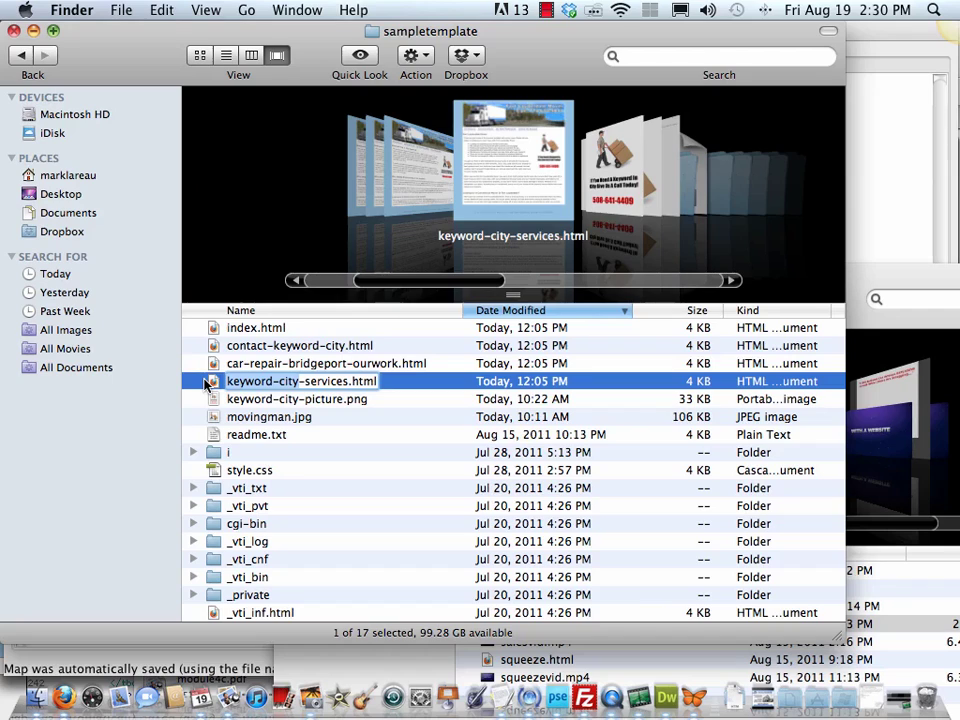
key(BackSpace)
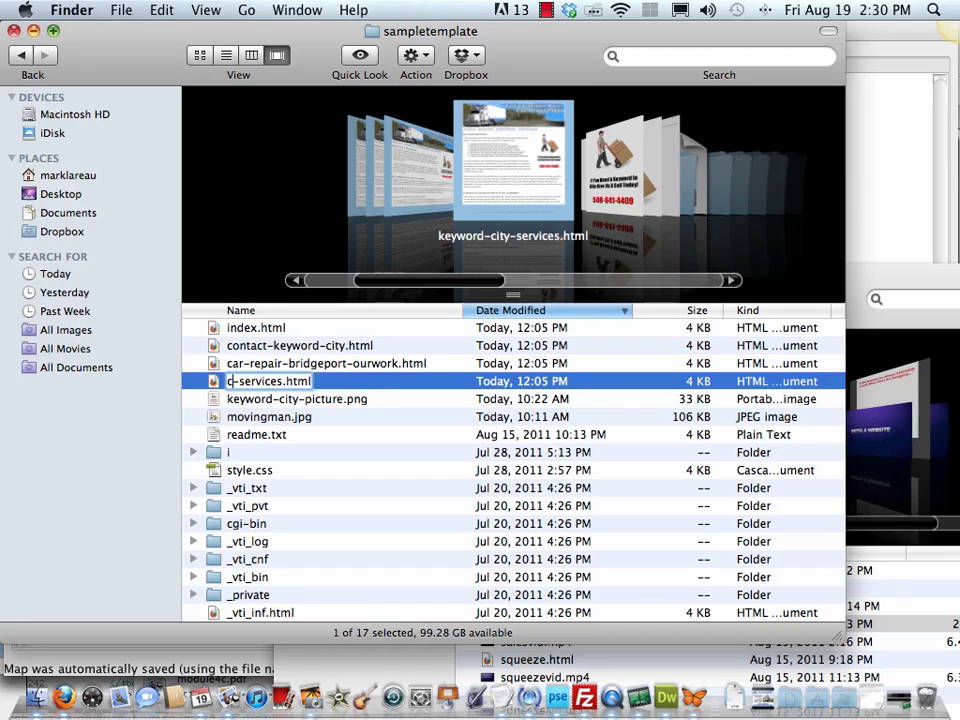
text(car)
text(-repair)
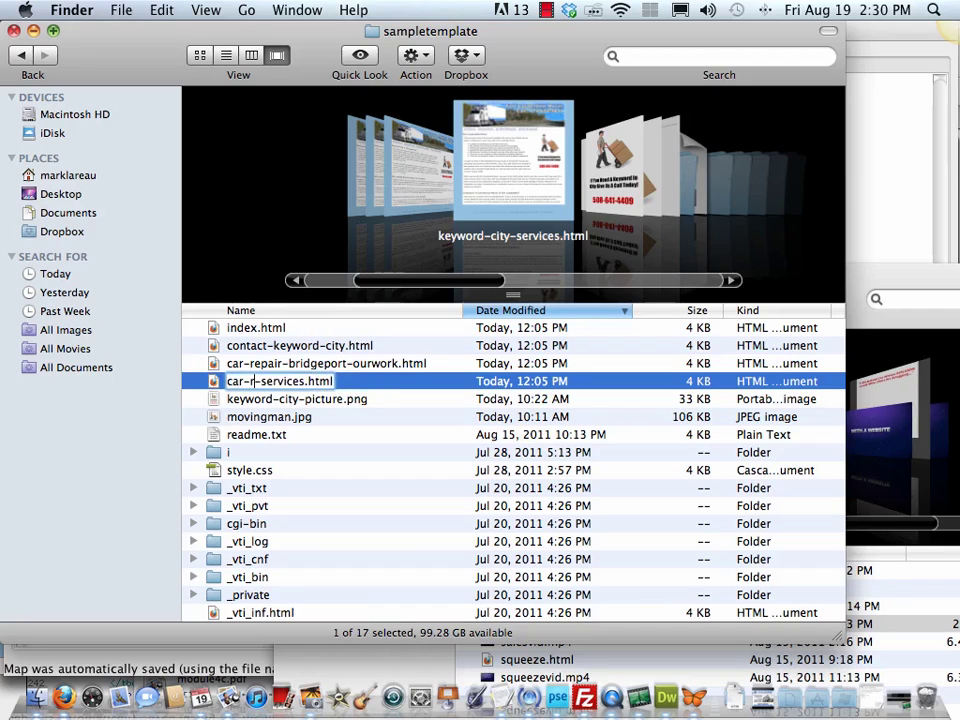
text(-)
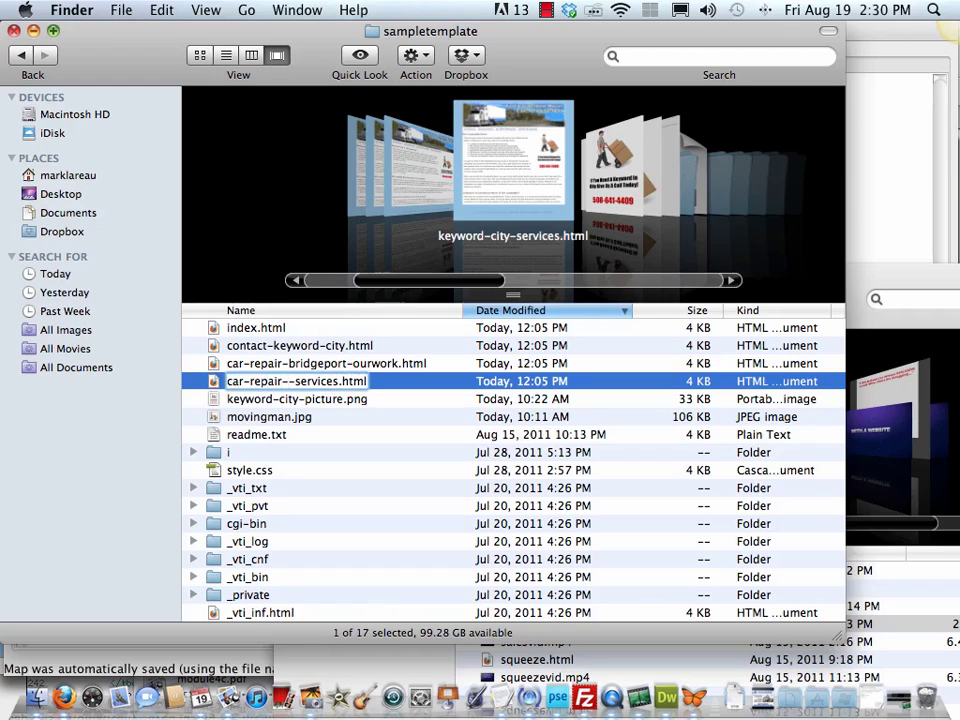
text(bridgep)
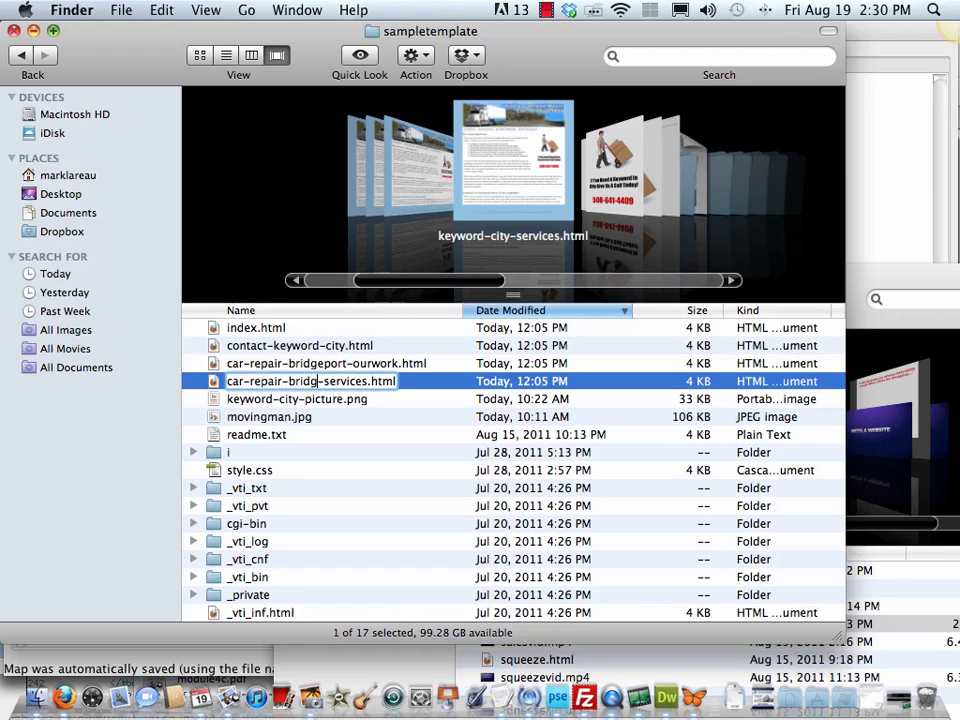
text(ort)
click(343, 470)
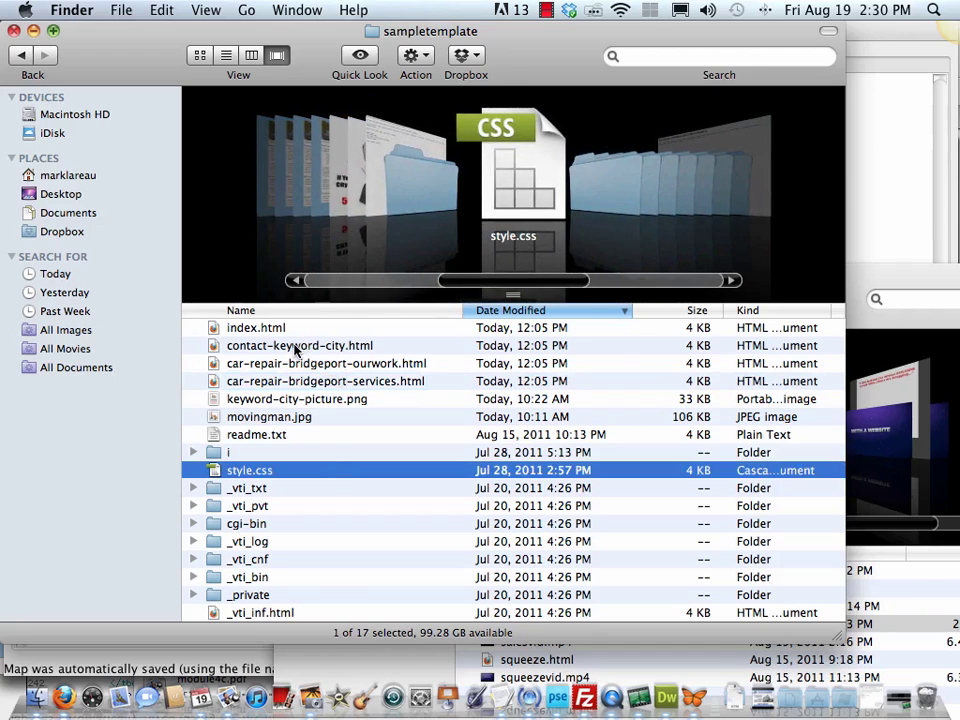
Rename contact-keyword-city.html as contact-bridgeport-car-repair.html.
click(300, 346)
click(285, 346)
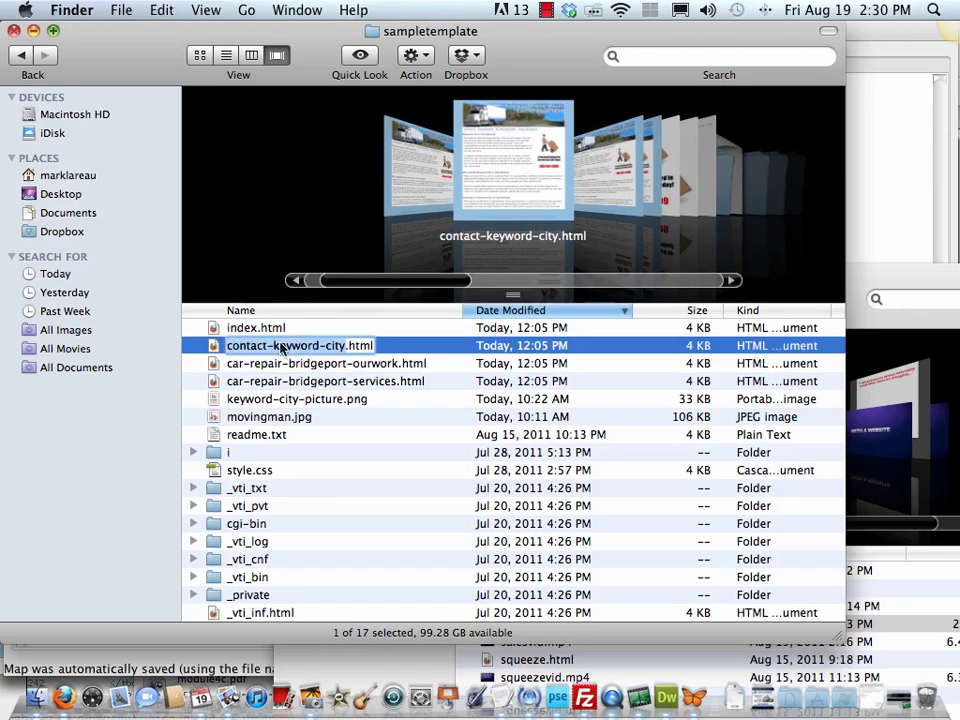
click(300, 345)
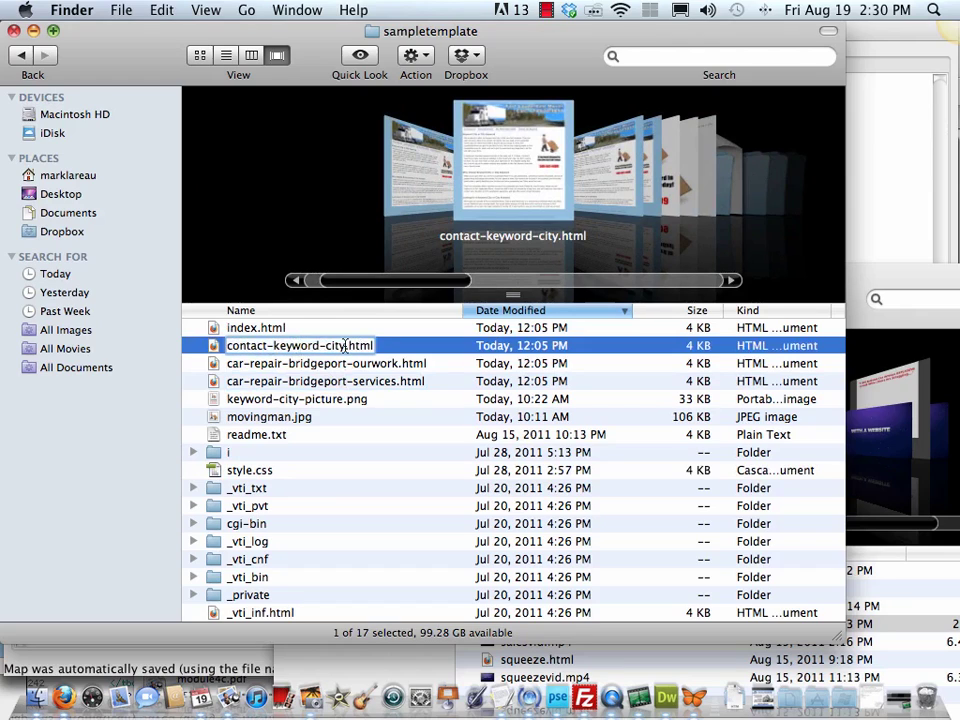
drag(347, 346, 272, 347)
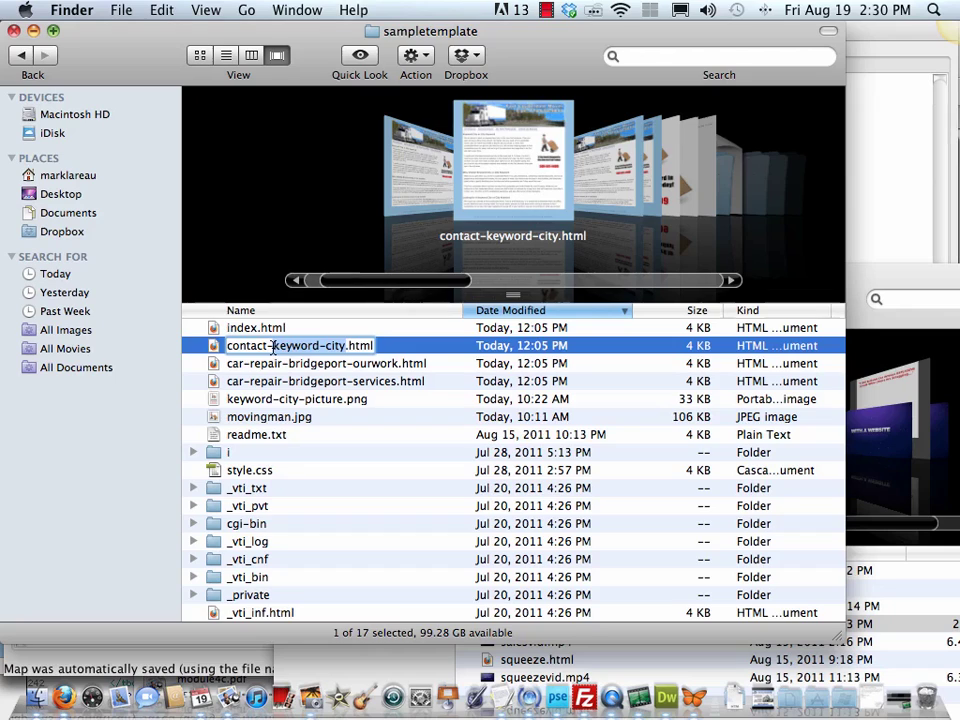
text(bridgeport)
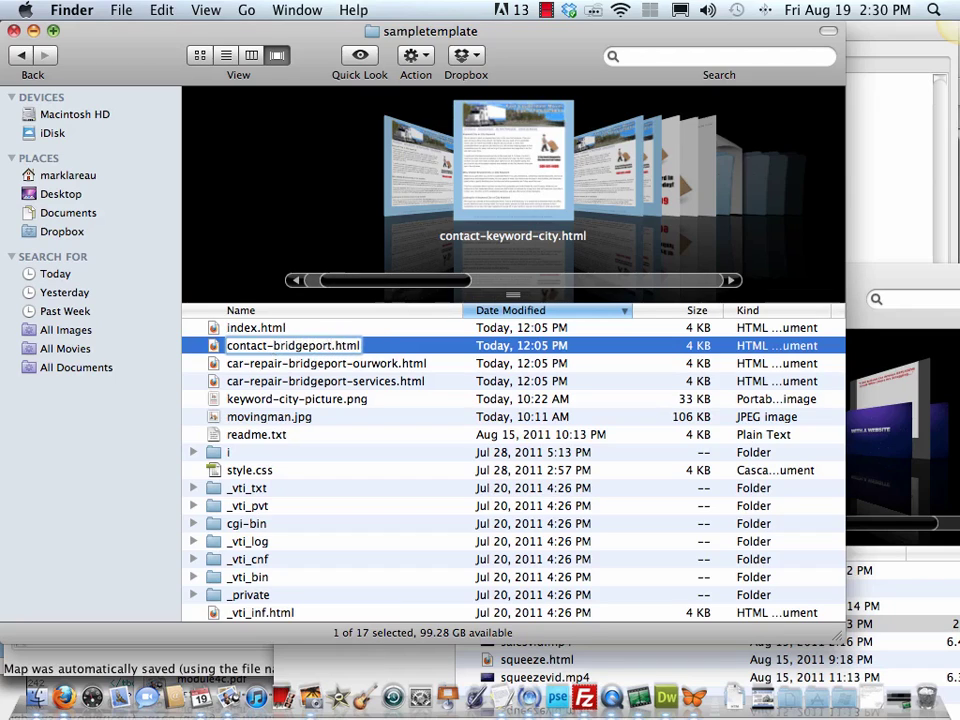
text(-car-repair)
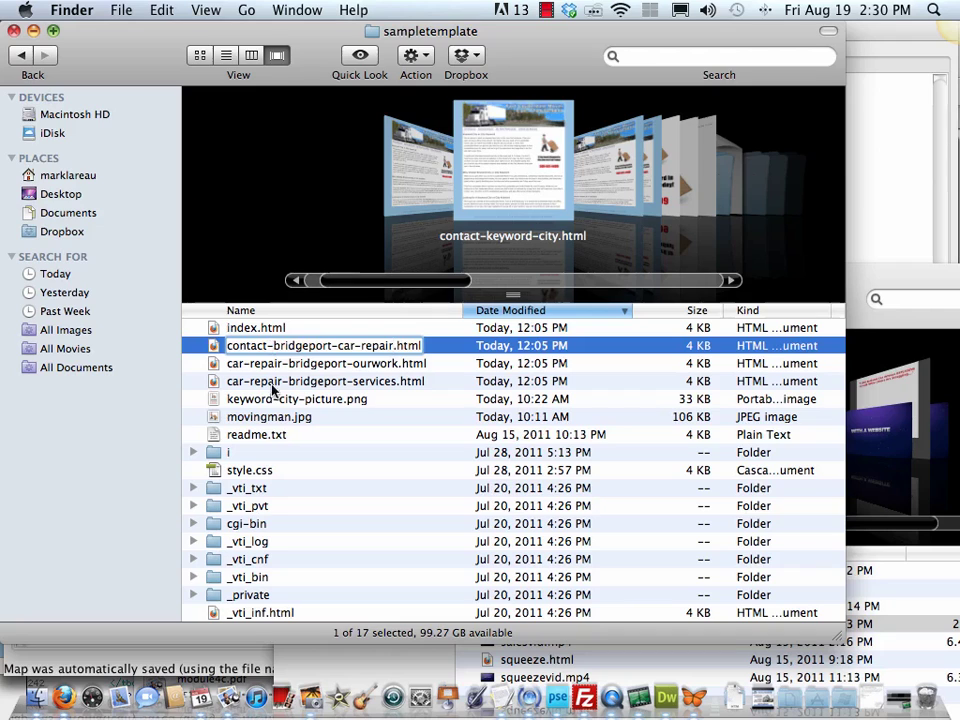
click(364, 437)
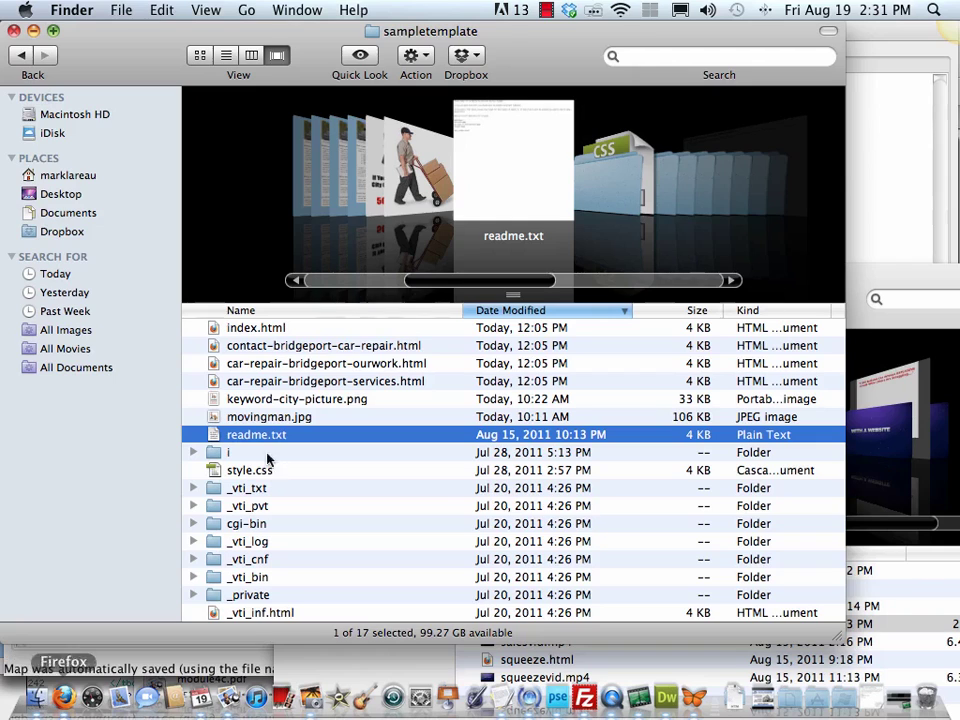
Open index.html from the sampletemplate folder in Firefox and review the template home page's header, text and contact block.
scroll(537, 180, up, 7)
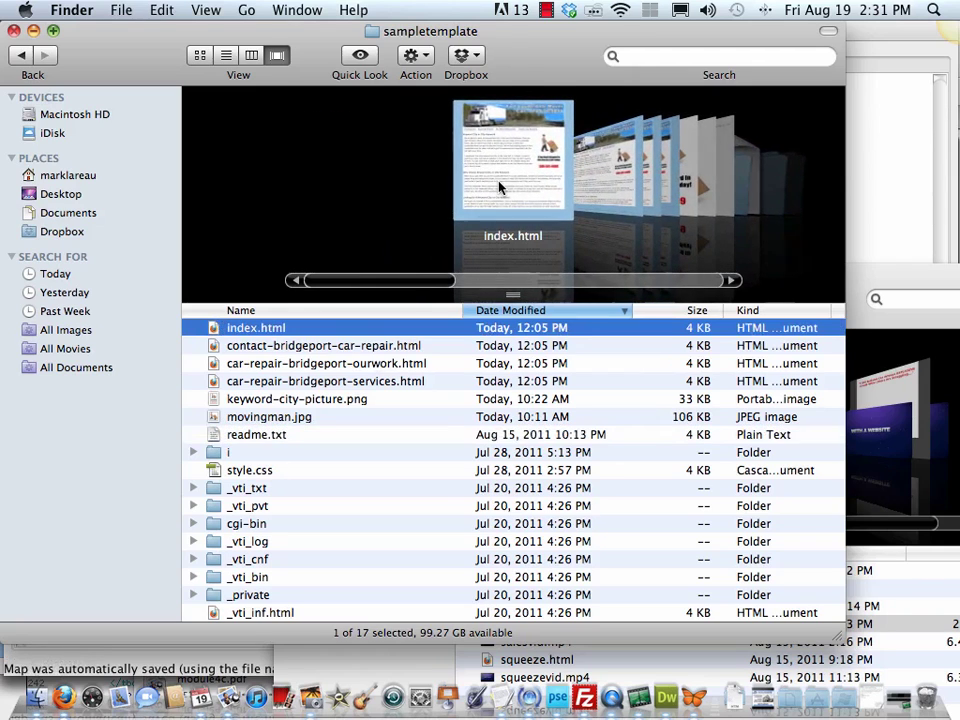
double_click(500, 188)
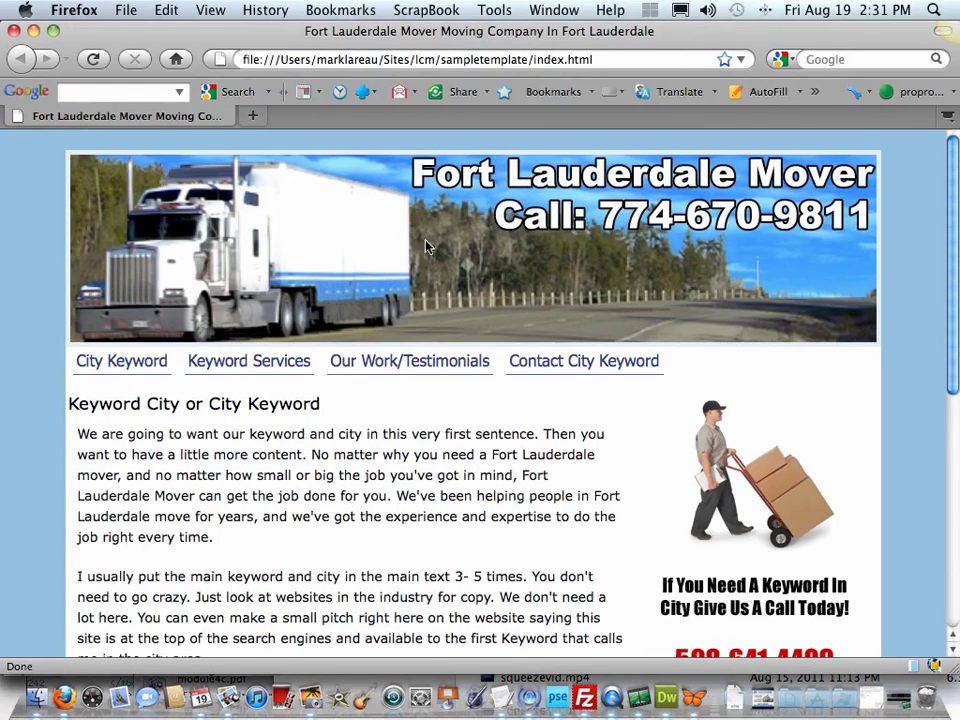
scroll(786, 284, down, 5)
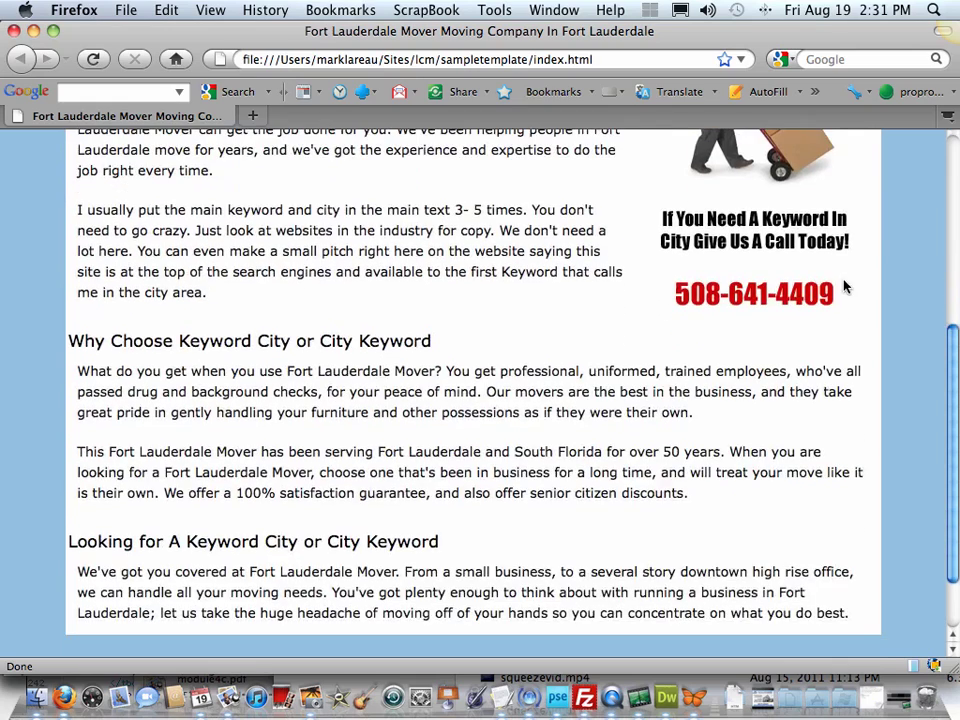
scroll(440, 262, up, 5)
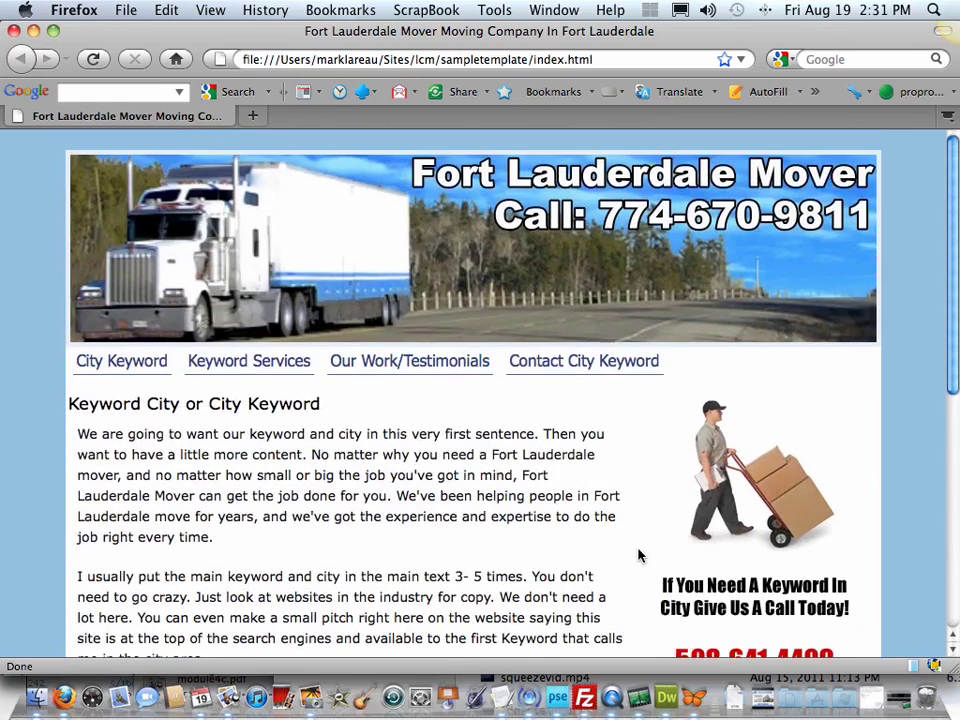
Switch to Dreamweaver, close salespage.html and quit the program.
click(666, 697)
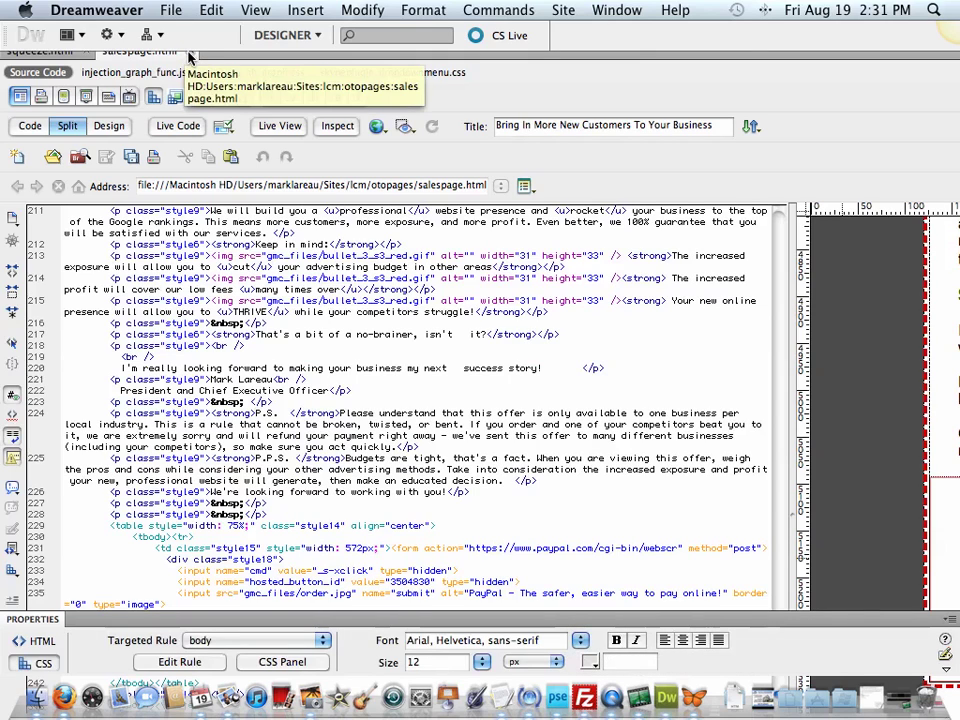
click(40, 51)
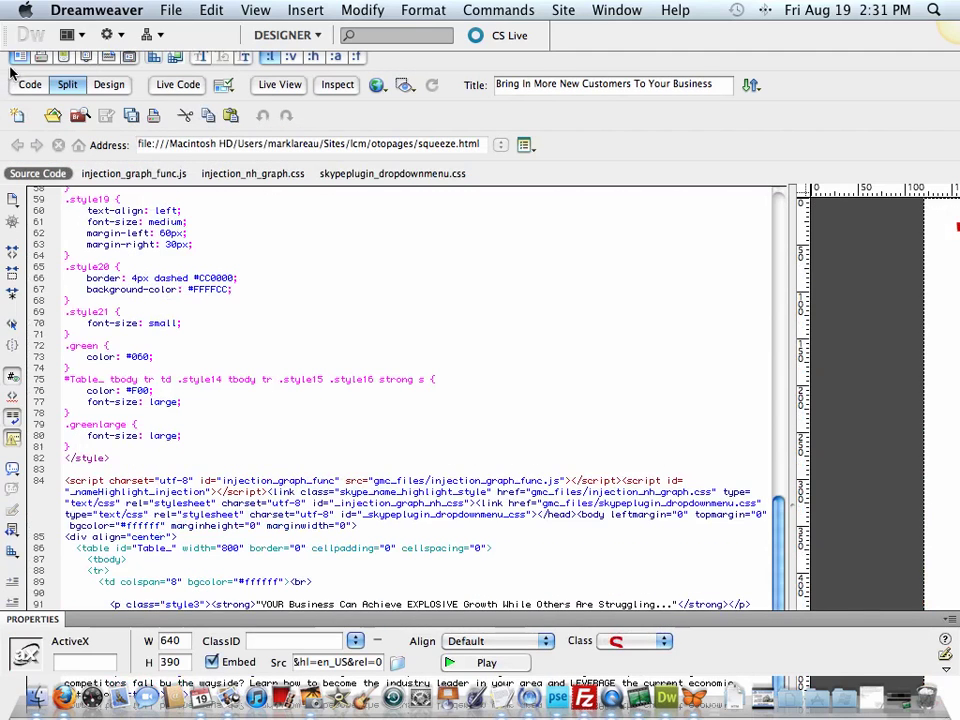
click(62, 10)
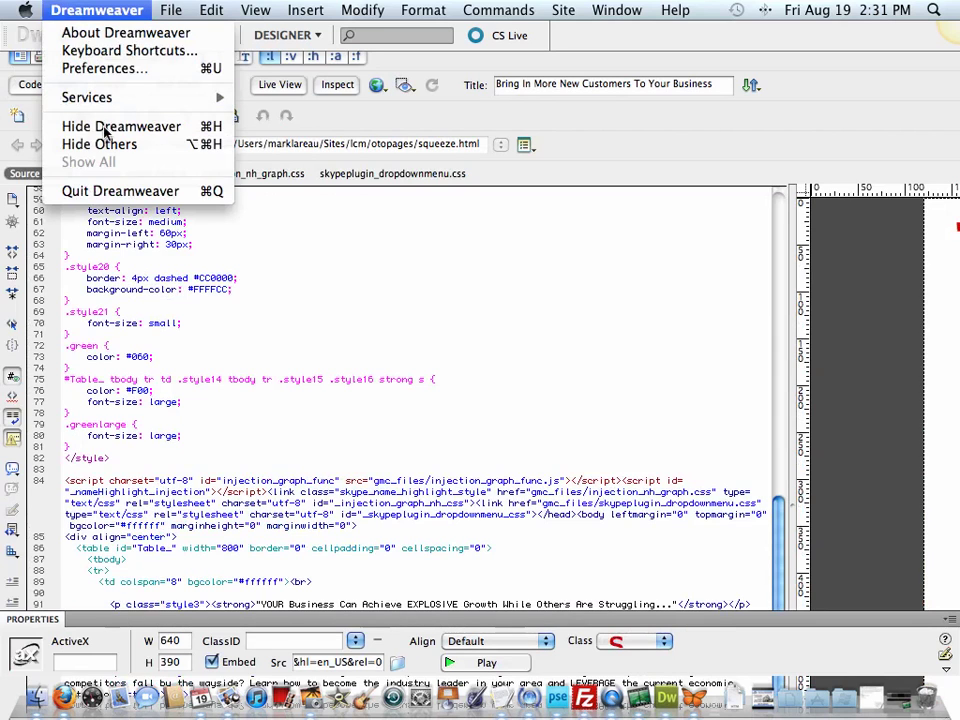
click(101, 191)
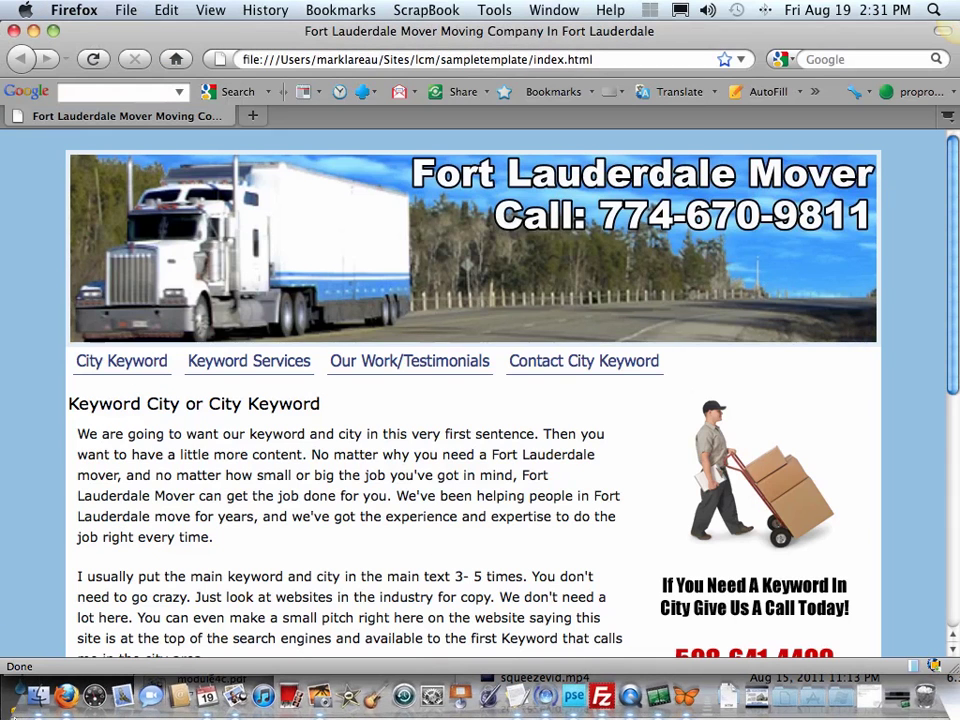
Open index.html from the sampletemplate folder in Finder with Adobe Dreamweaver CS5.
click(18, 697)
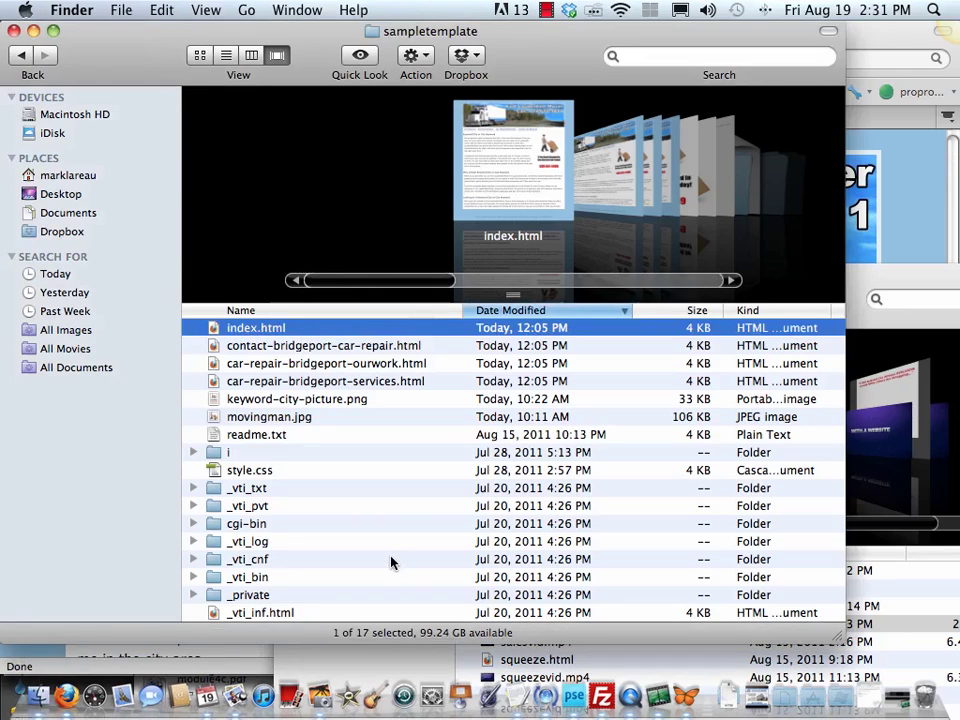
right_click(238, 328)
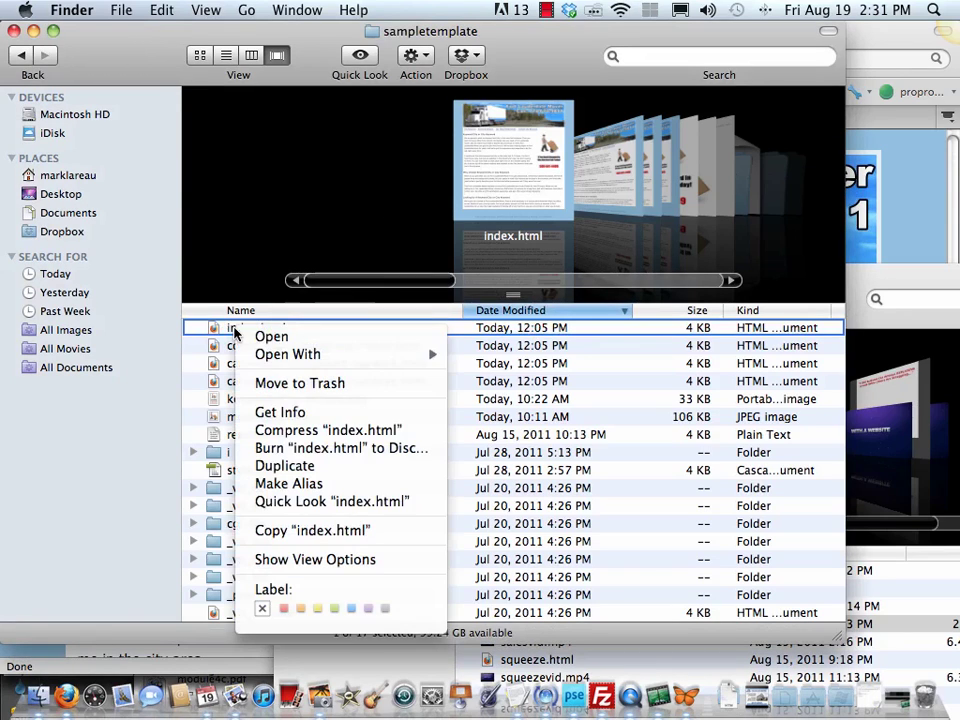
mouse_move(312, 356)
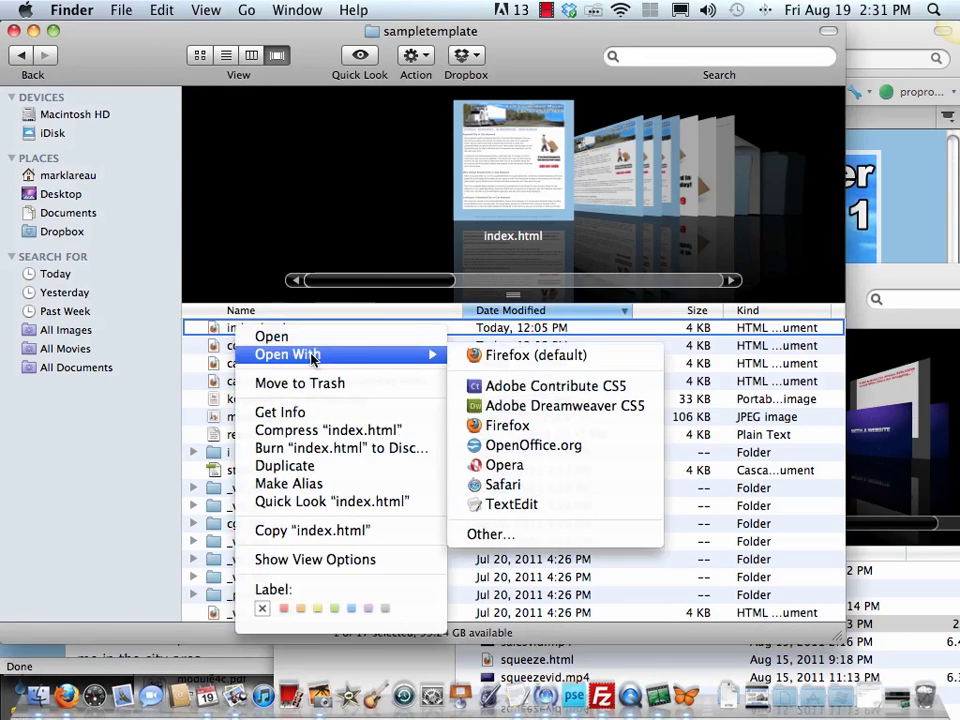
click(532, 407)
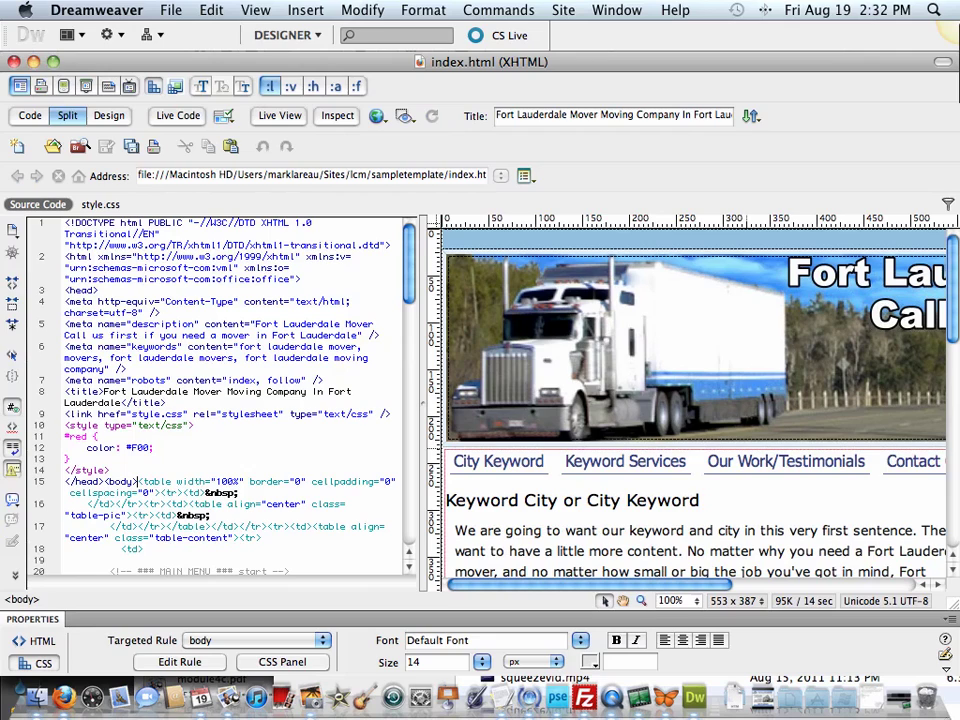
click(55, 63)
key(super+Tab)
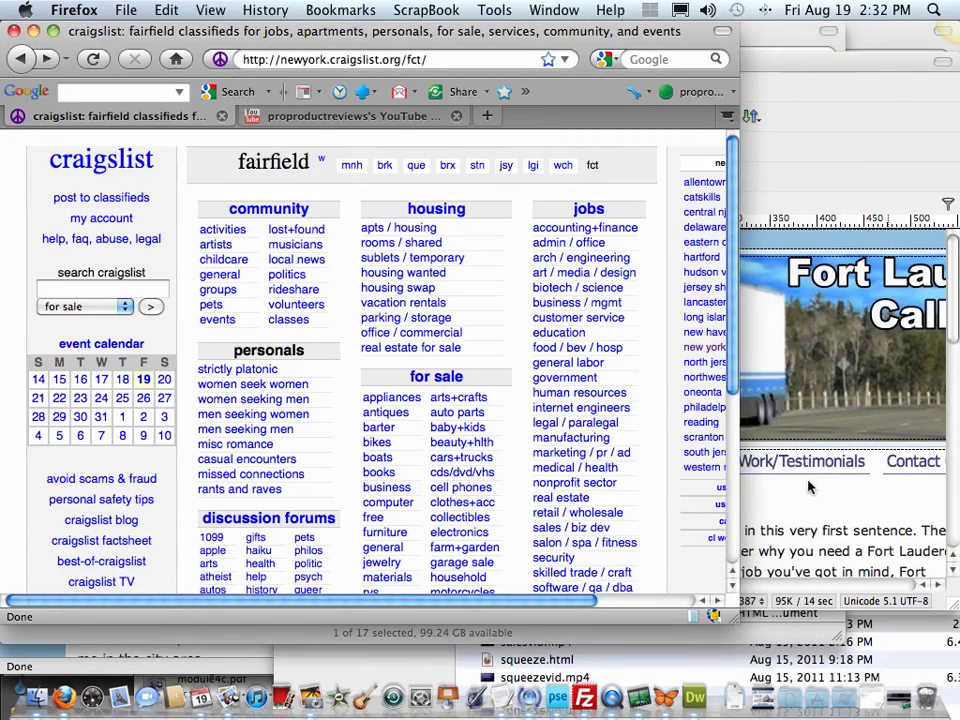
click(955, 608)
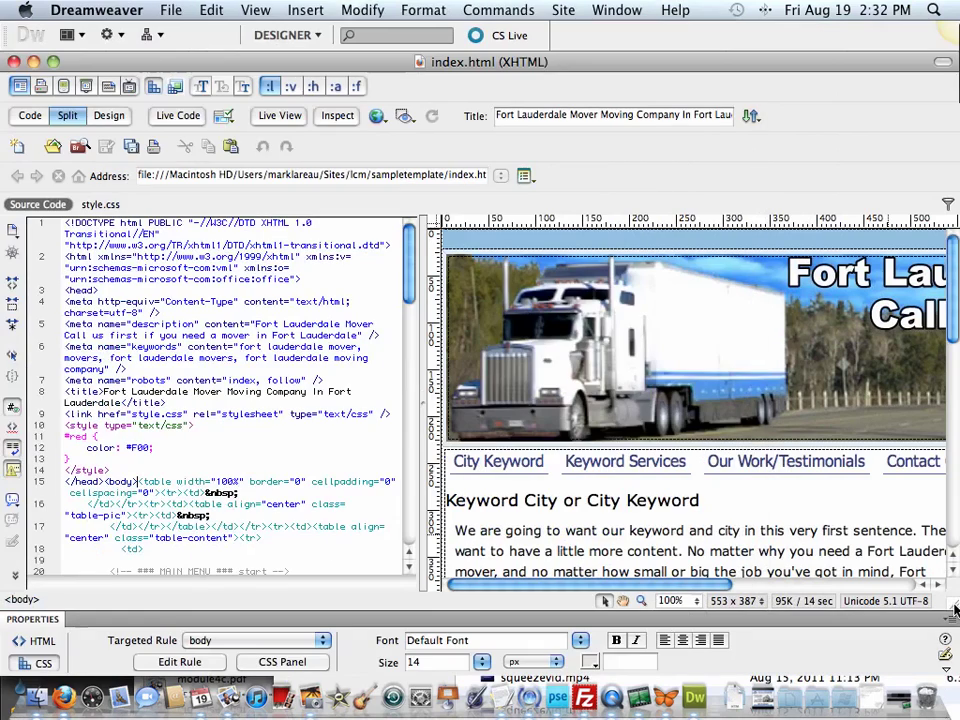
Show index.html in Design view only, at 100% magnification.
click(684, 601)
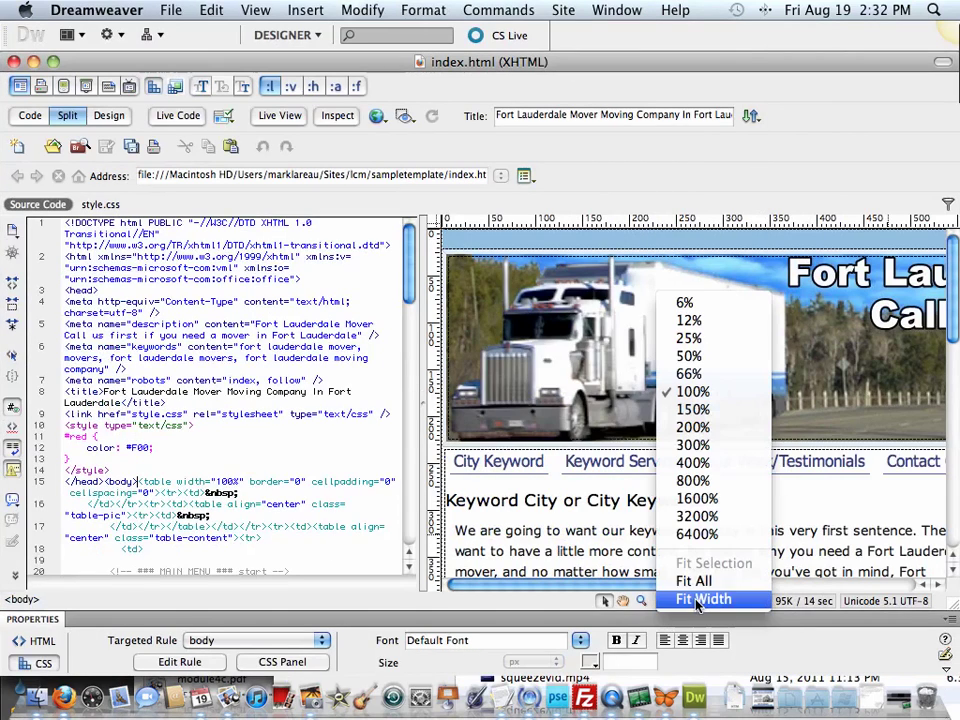
click(690, 374)
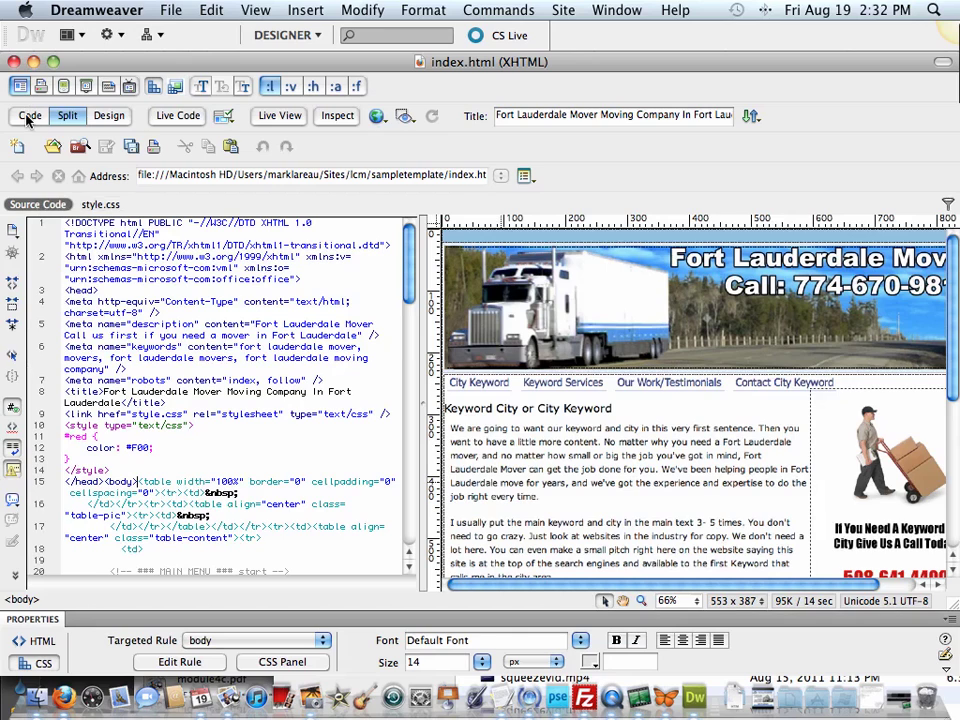
click(106, 119)
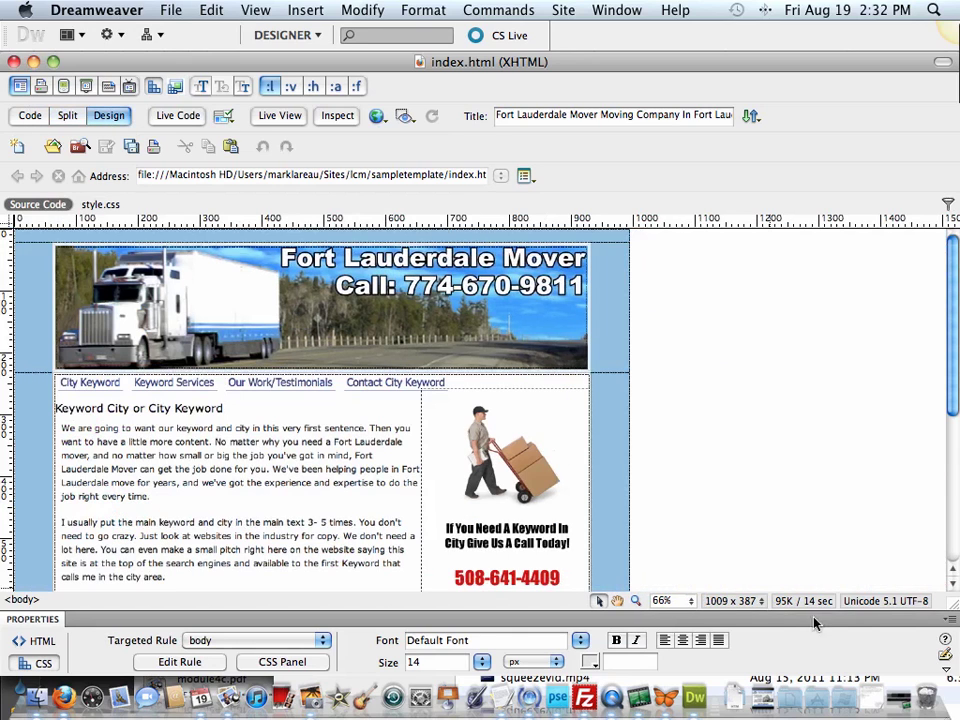
click(666, 601)
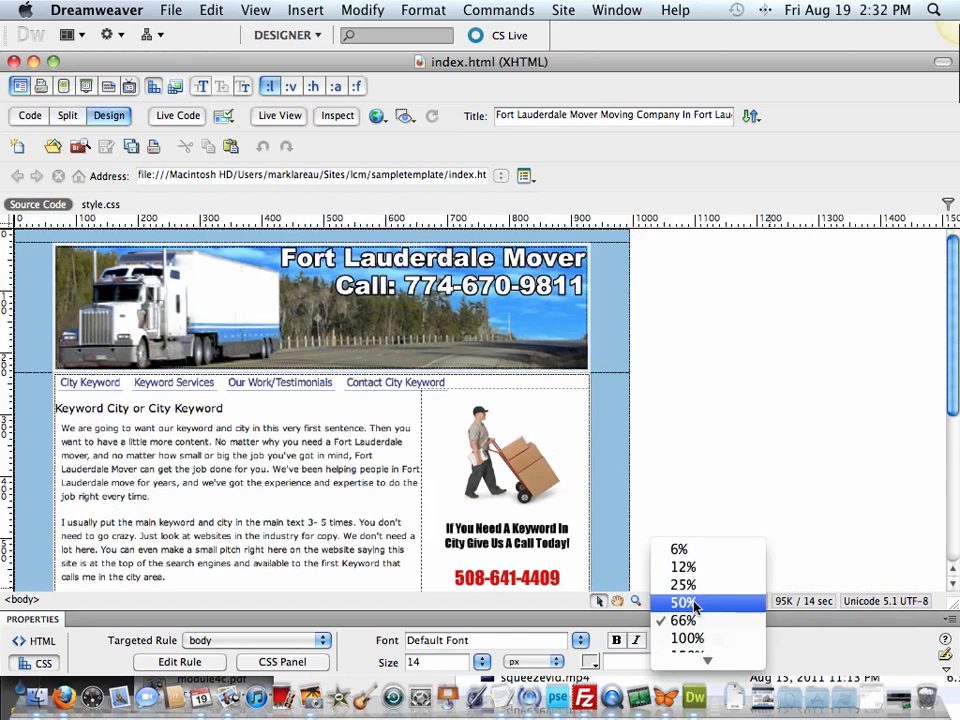
click(687, 638)
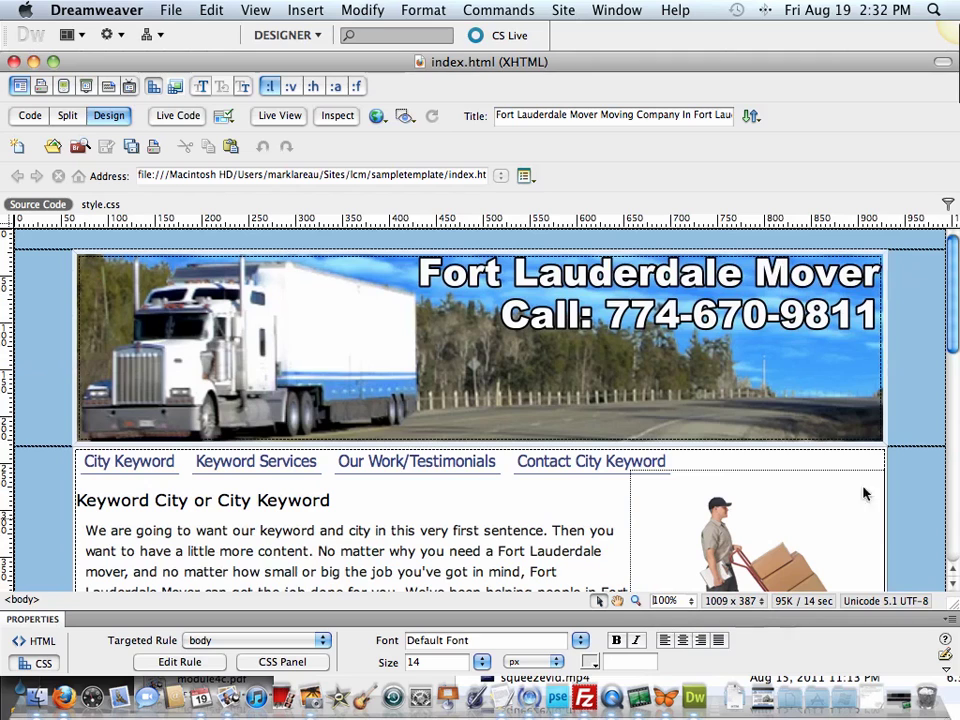
Review the home page layout from the header image down through the "Why Choose Keyword City" section.
click(918, 373)
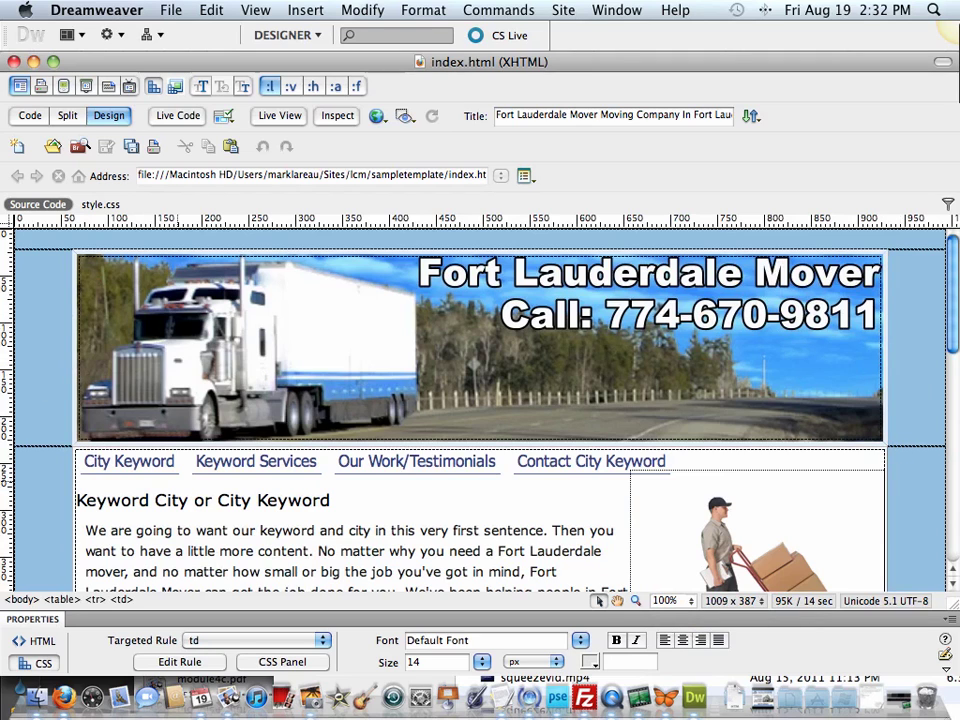
scroll(480, 410, down, 8)
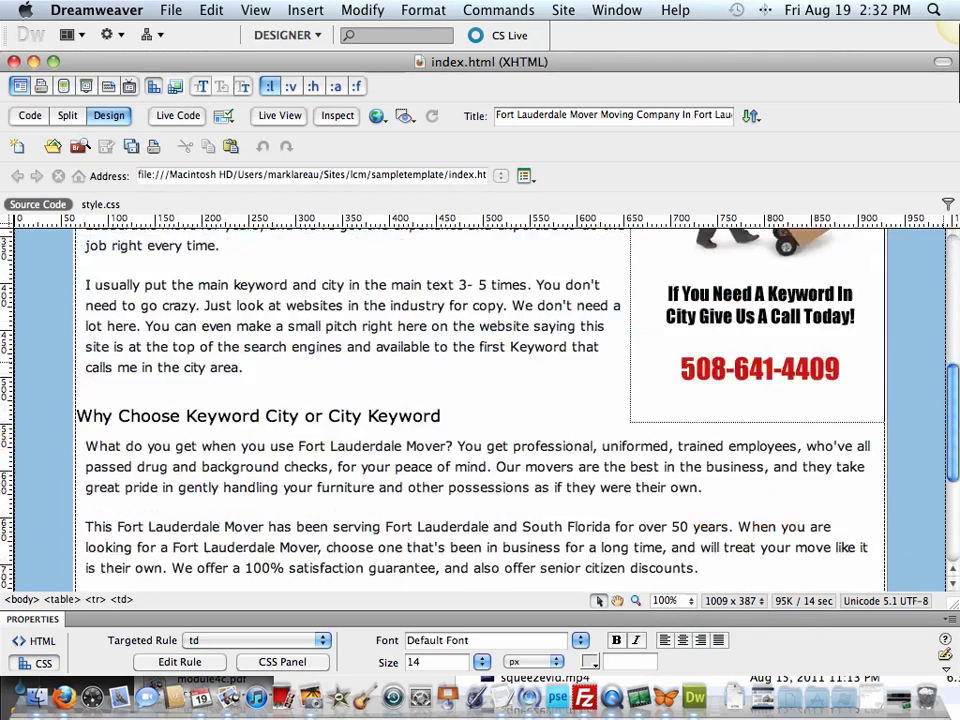
scroll(480, 410, up, 10)
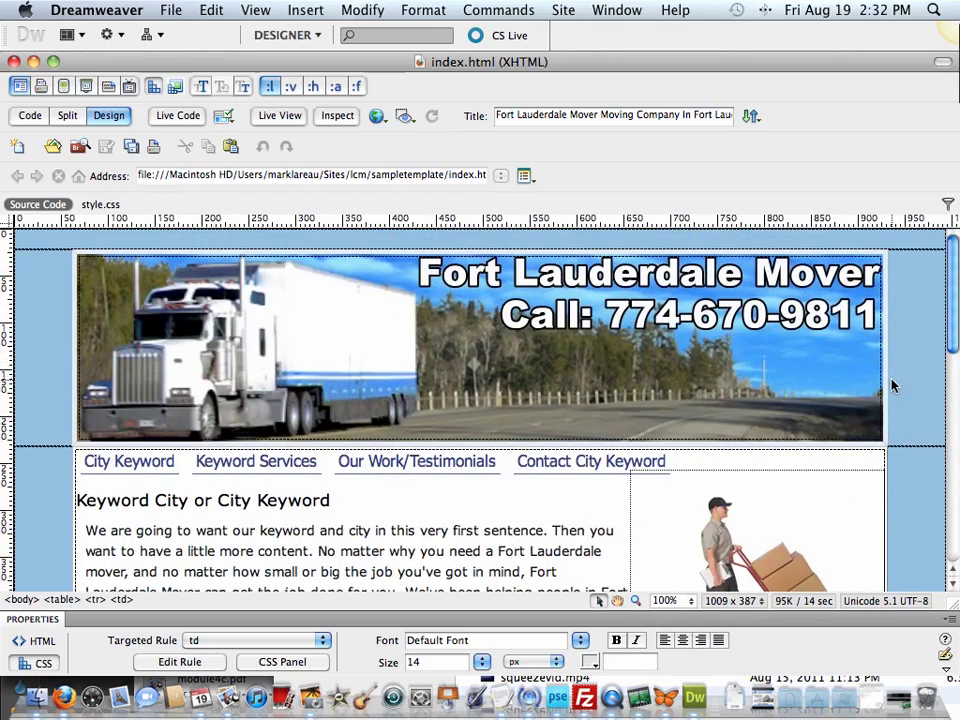
scroll(893, 386, down, 3)
scroll(893, 386, down, 5)
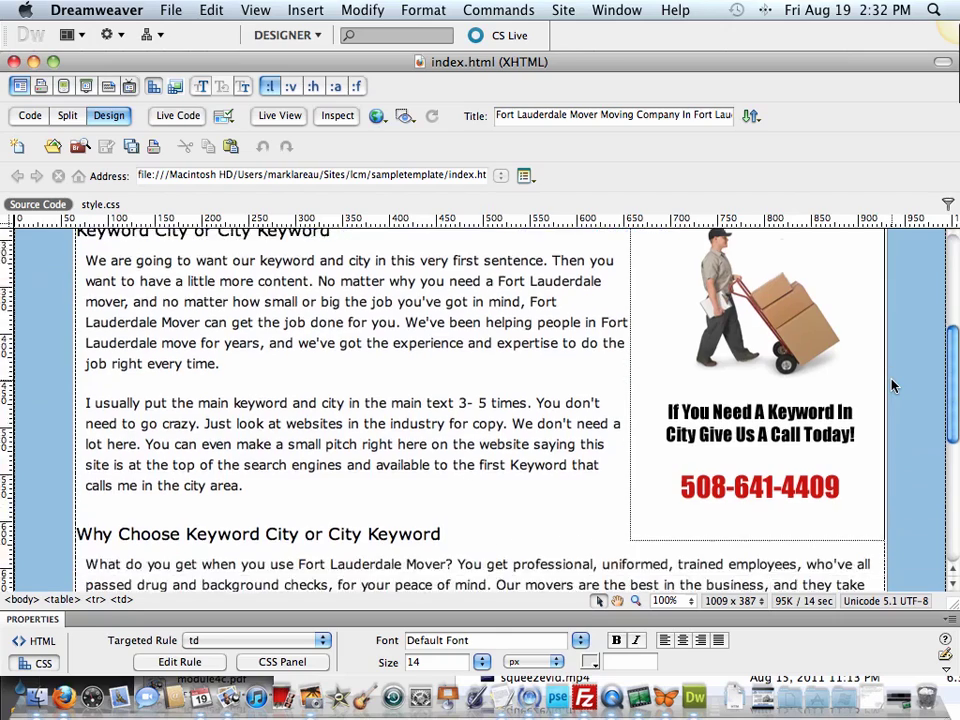
scroll(893, 386, down, 2)
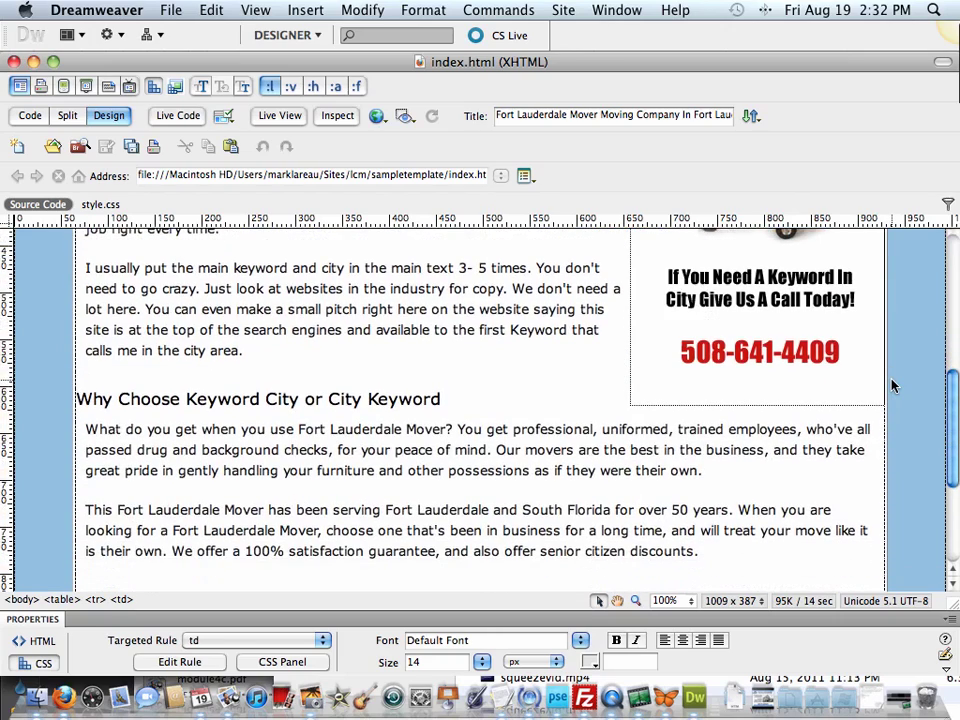
scroll(893, 386, up, 10)
scroll(893, 386, up, 1)
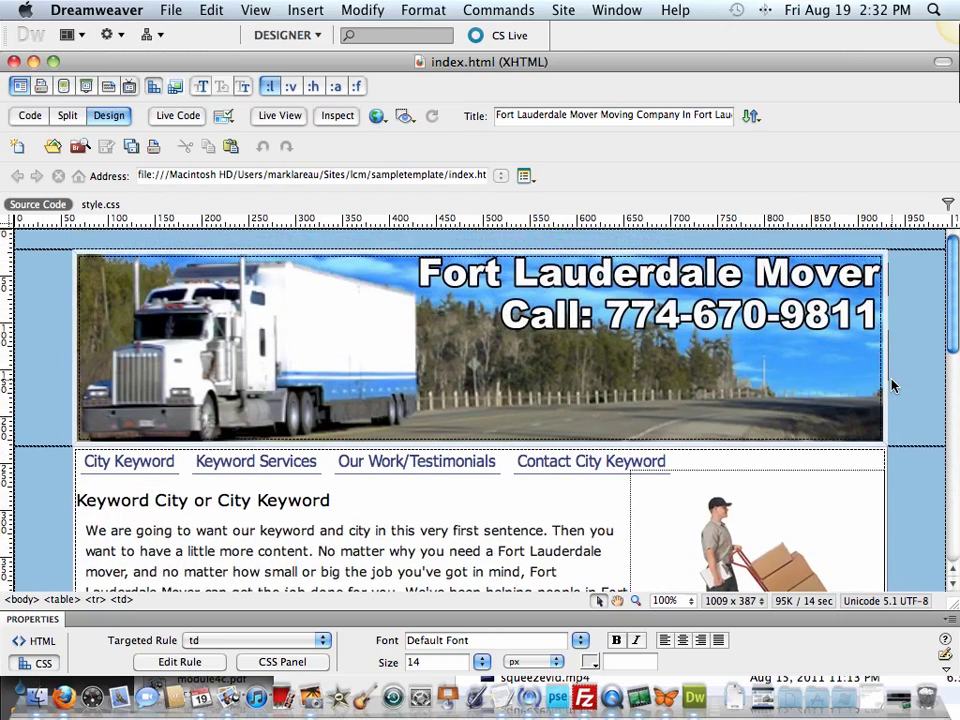
Switch to the FreeMind training map and expand the "Adhere to basic SEO best practices" node to read its points.
click(657, 703)
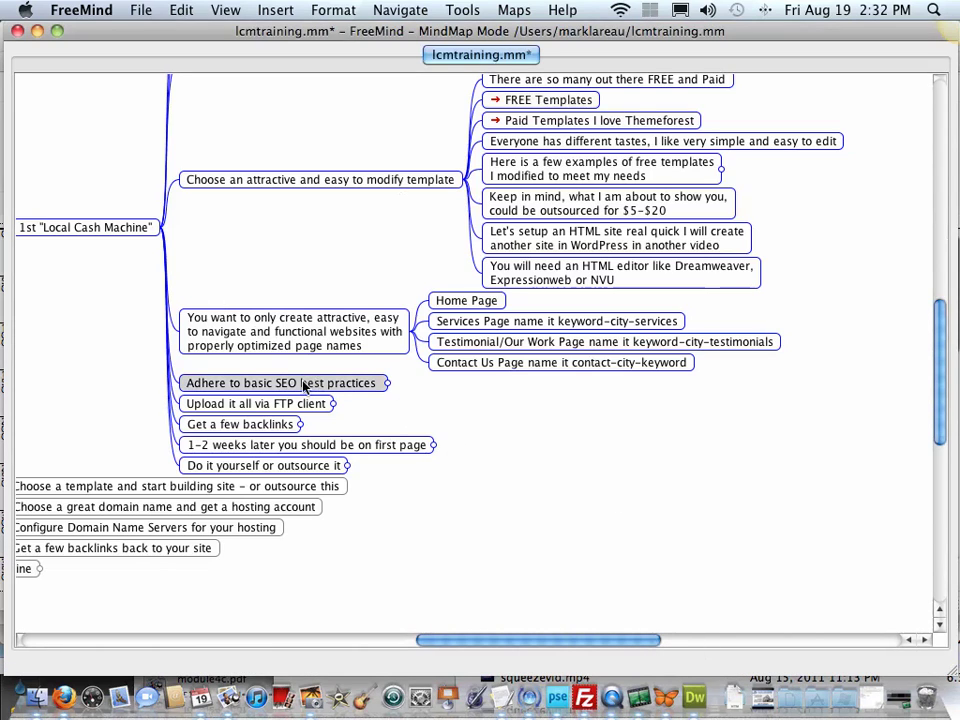
click(345, 383)
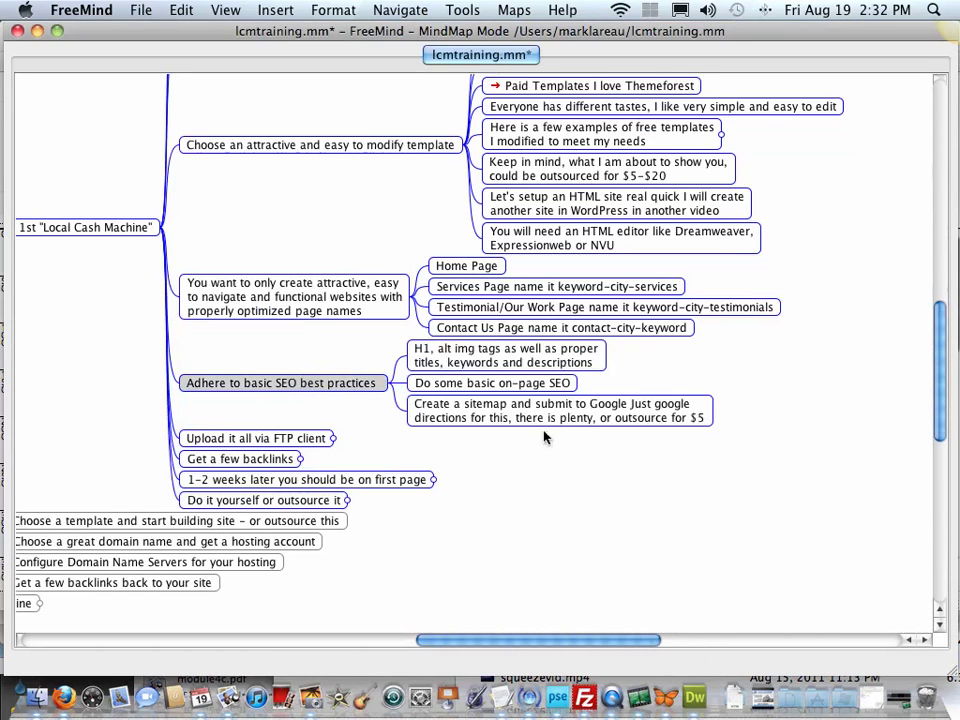
key(Right)
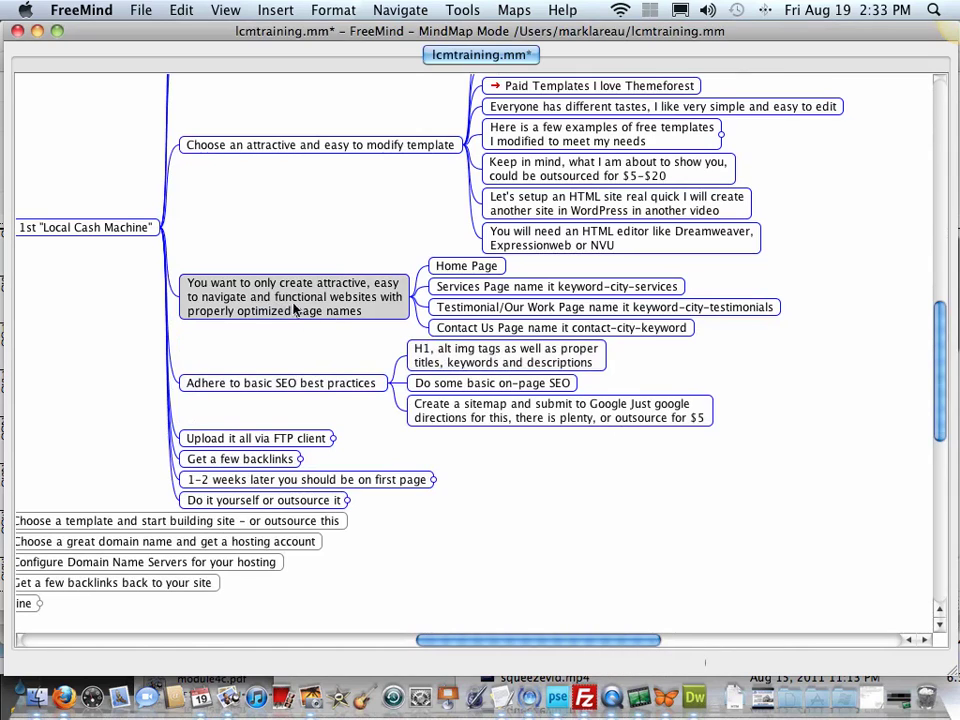
Switch back to Dreamweaver and replace the main H1 heading with "Car Repair In Bridgeport".
click(692, 697)
triple_click(203, 500)
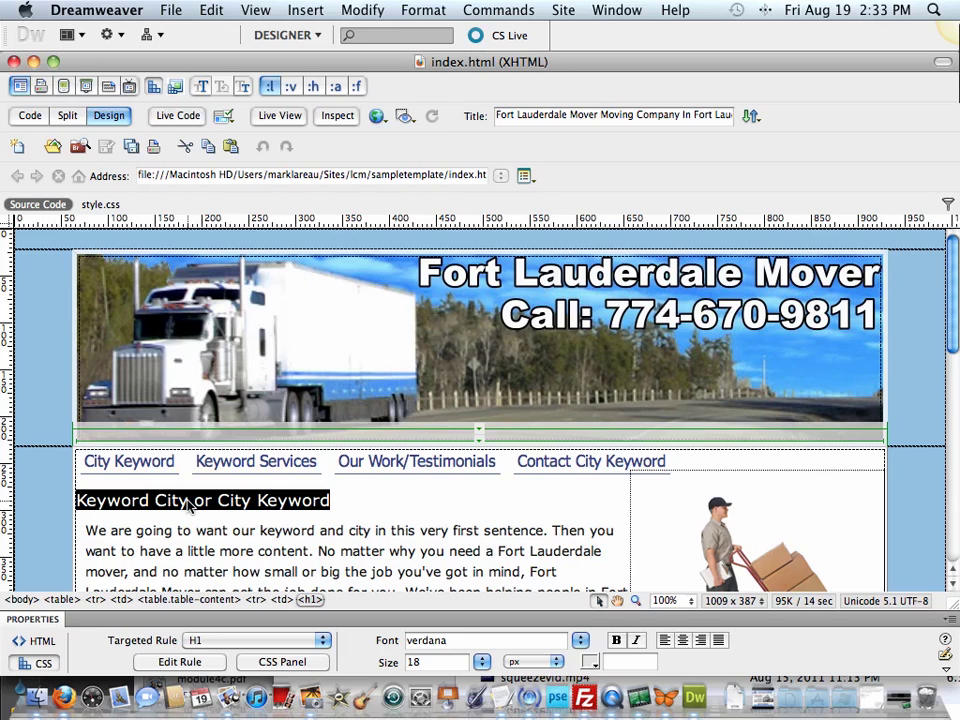
text(Car Re)
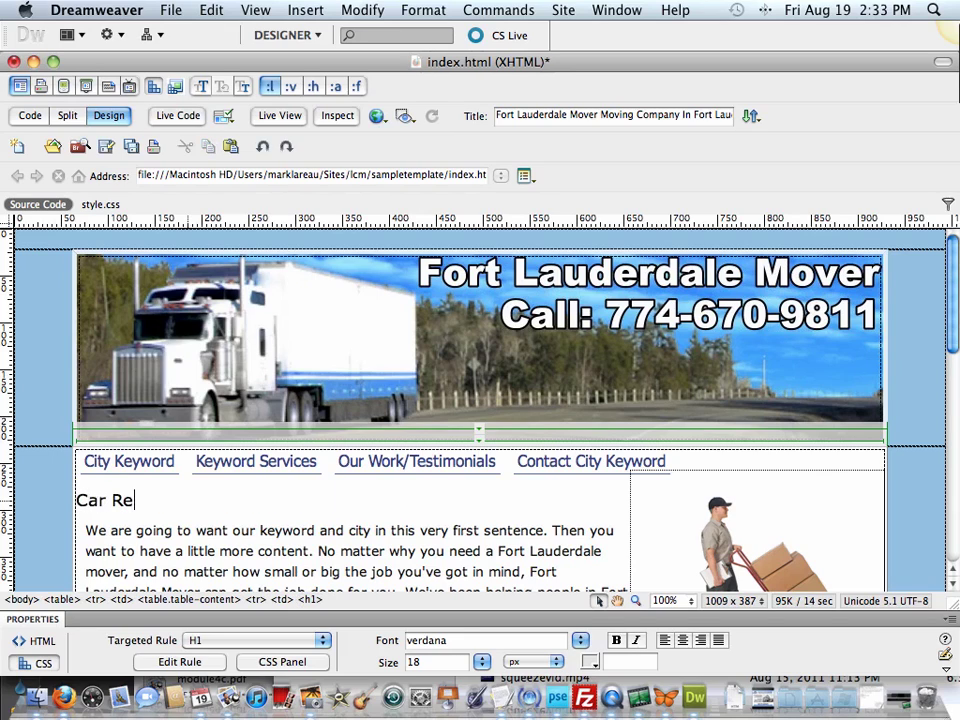
text(pair In Bridgeport)
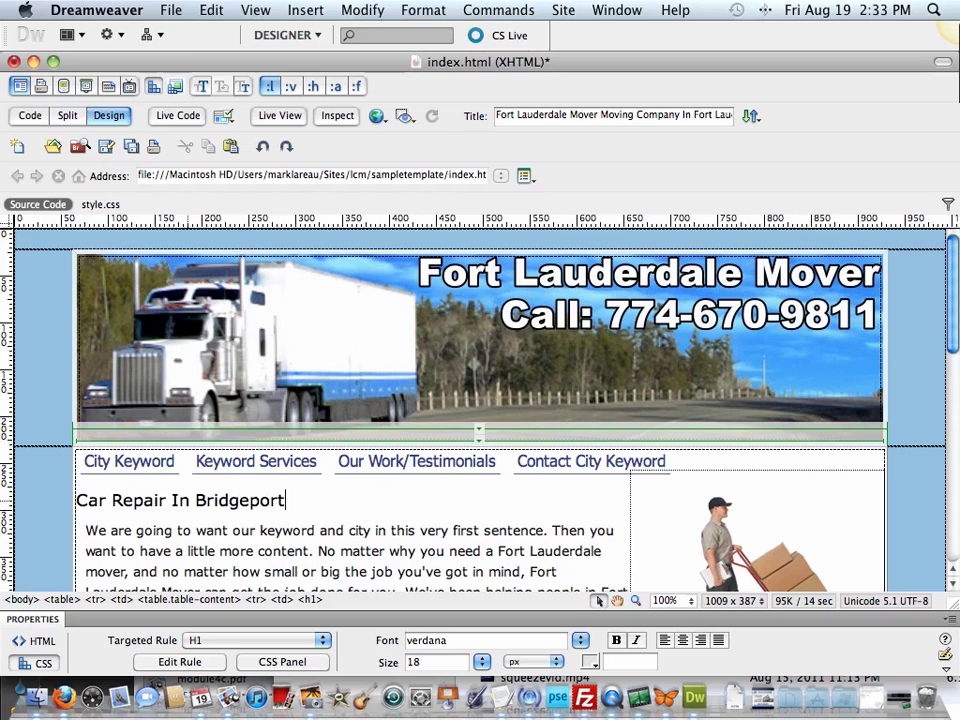
Delete the two placeholder sentences at the start of the first paragraph, up to "No matter why you need".
scroll(450, 412, down, 2)
scroll(450, 412, down, 5)
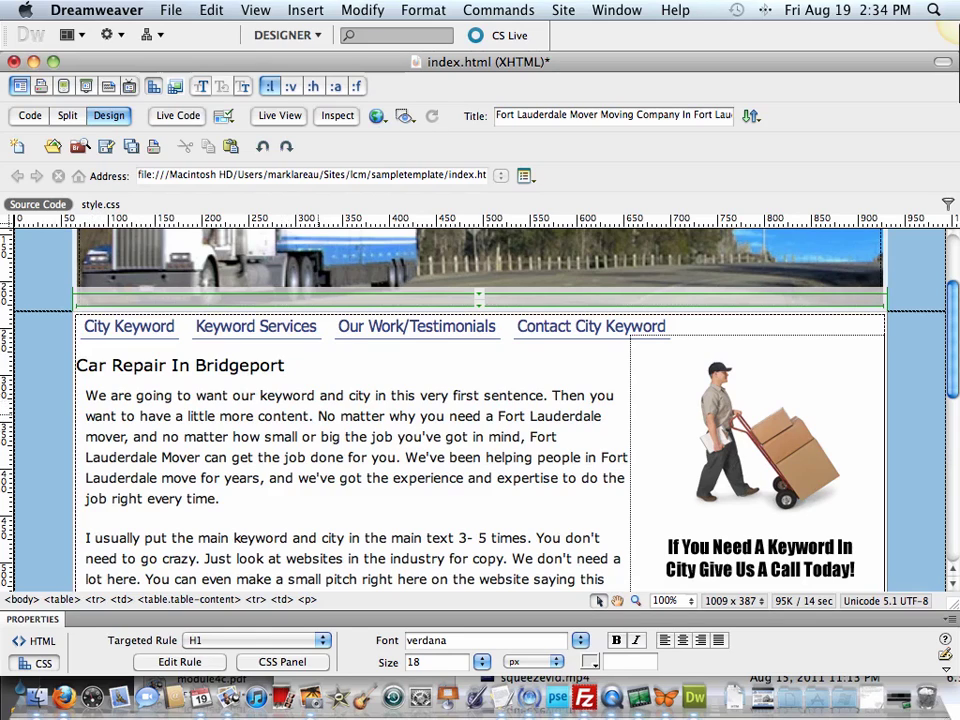
drag(318, 416, 85, 395)
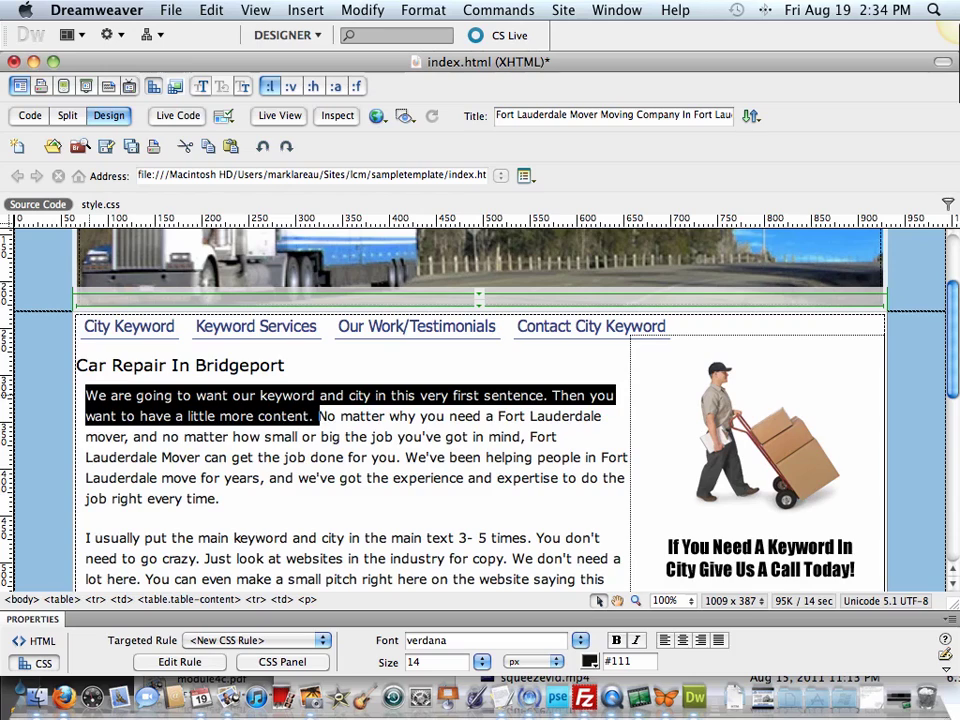
key(BackSpace)
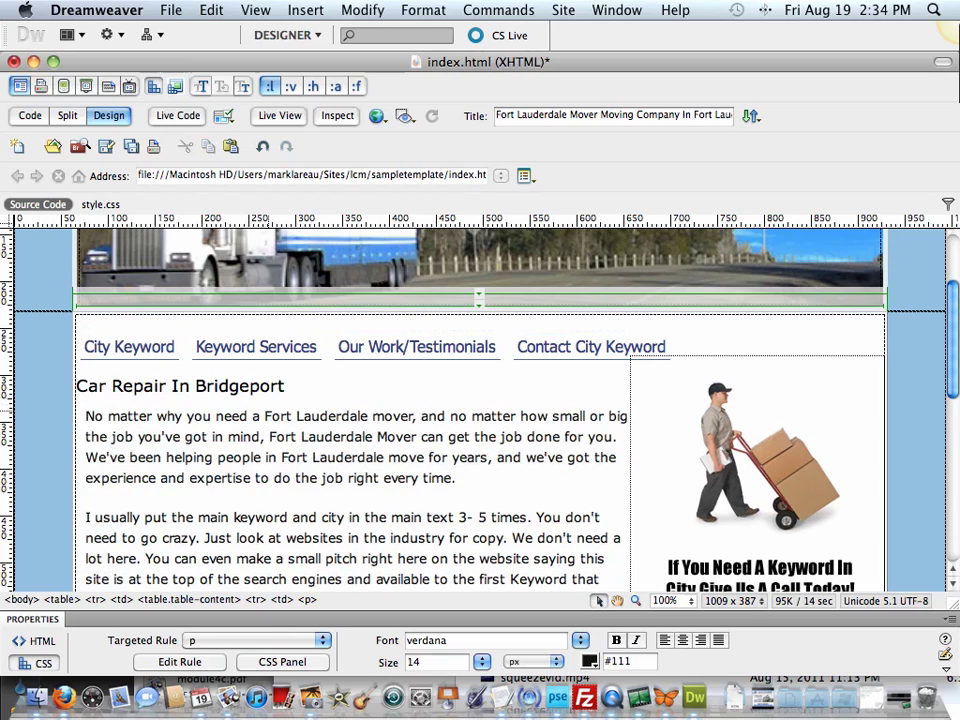
Replace "a Fort Lauderdale mover" in the first paragraph's opening sentence with "Car Repair in Bridgeport", capitalizing "Repair".
drag(265, 416, 413, 424)
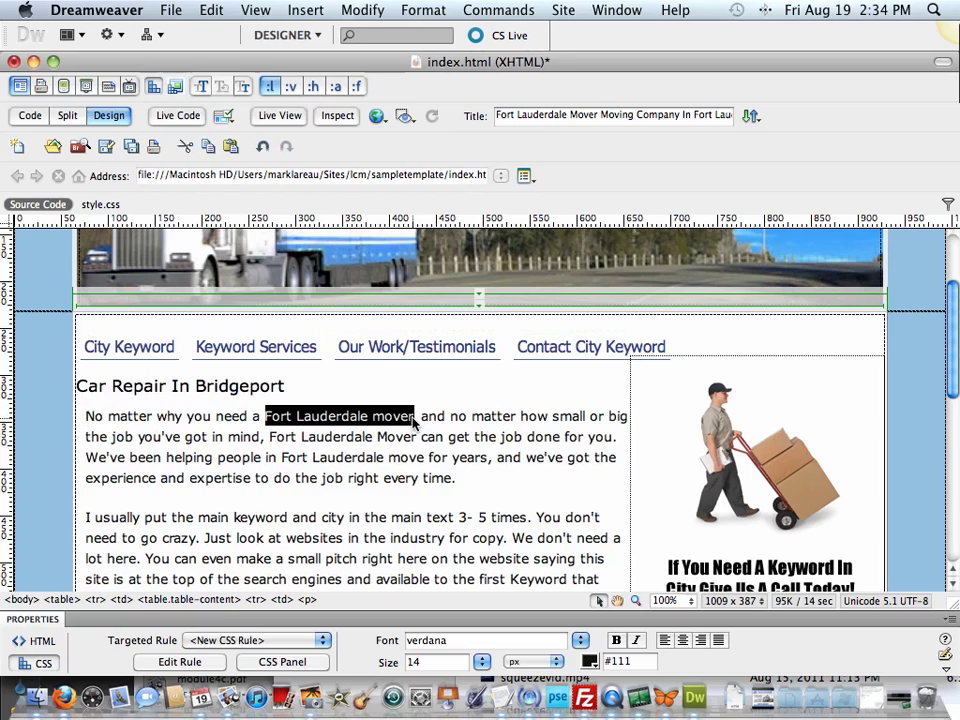
text(Bri)
key(BackSpace)
key(BackSpace)
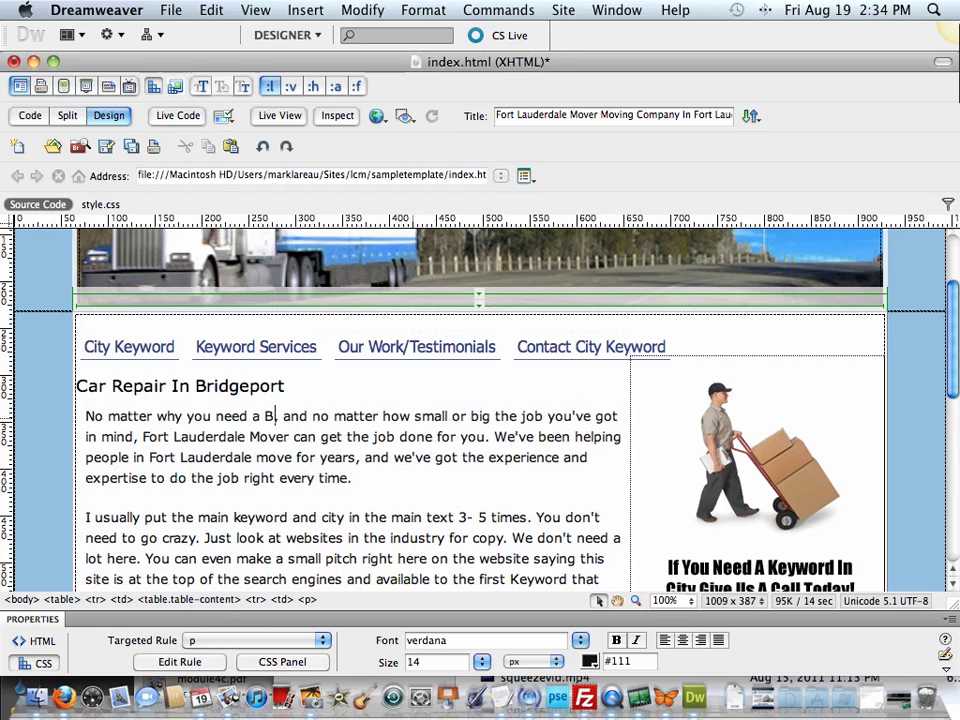
key(BackSpace)
key(BackSpace)
key(BackSpace)
text(Ca)
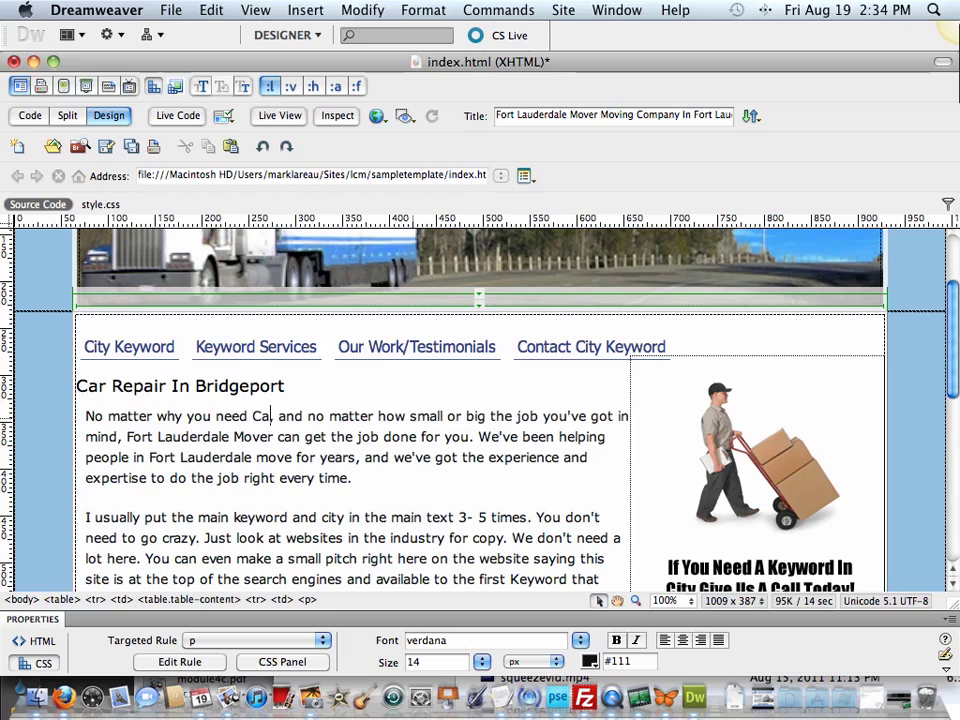
text(r repair)
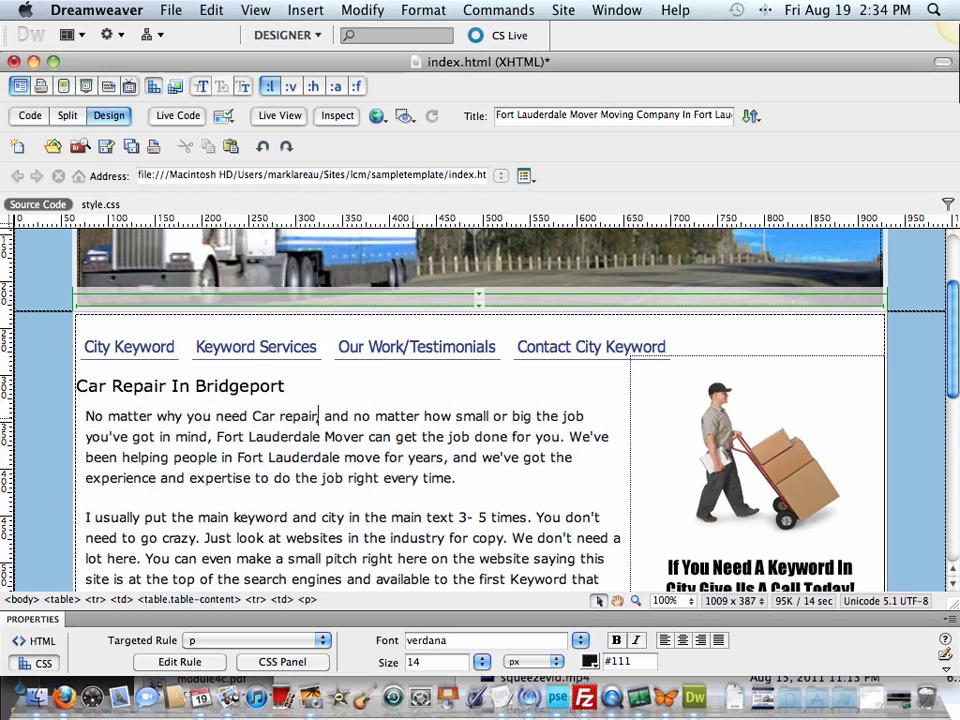
text( in Br)
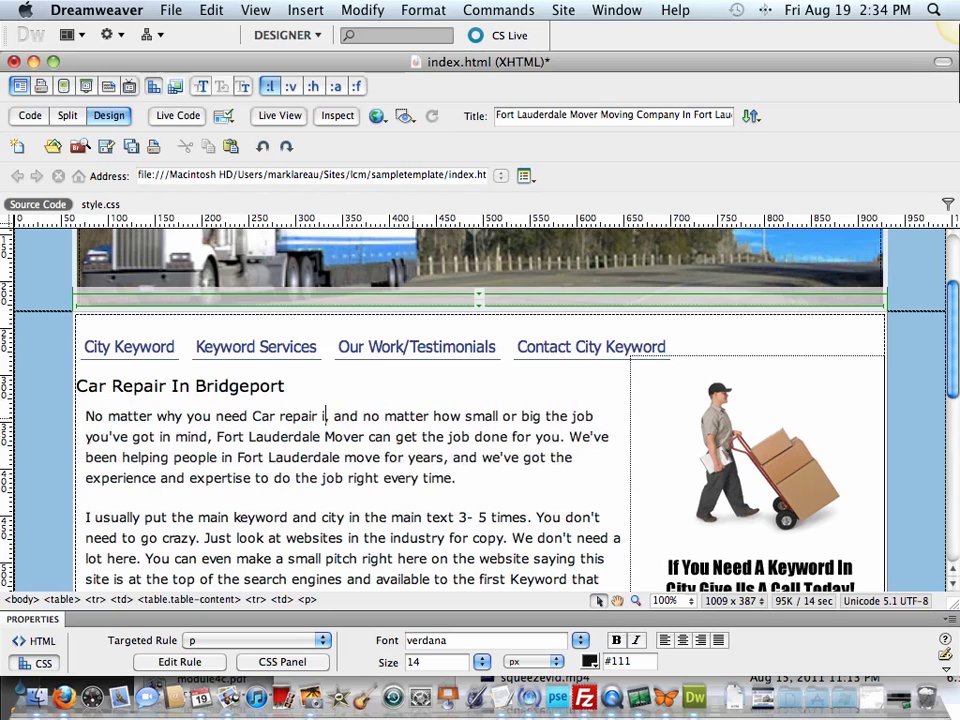
text(idgepo)
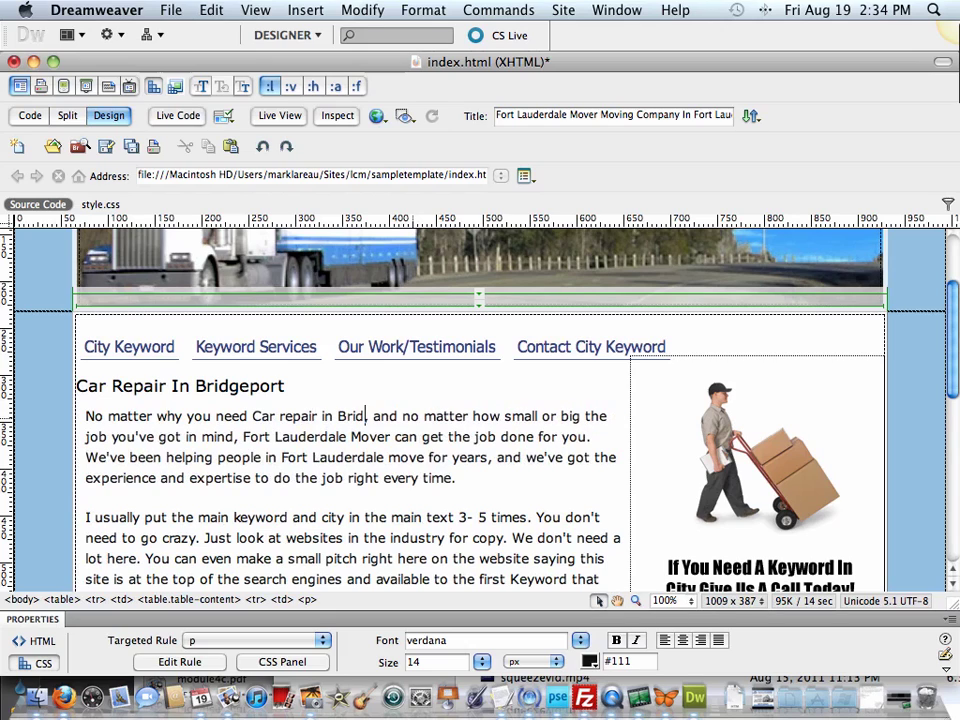
text(rt)
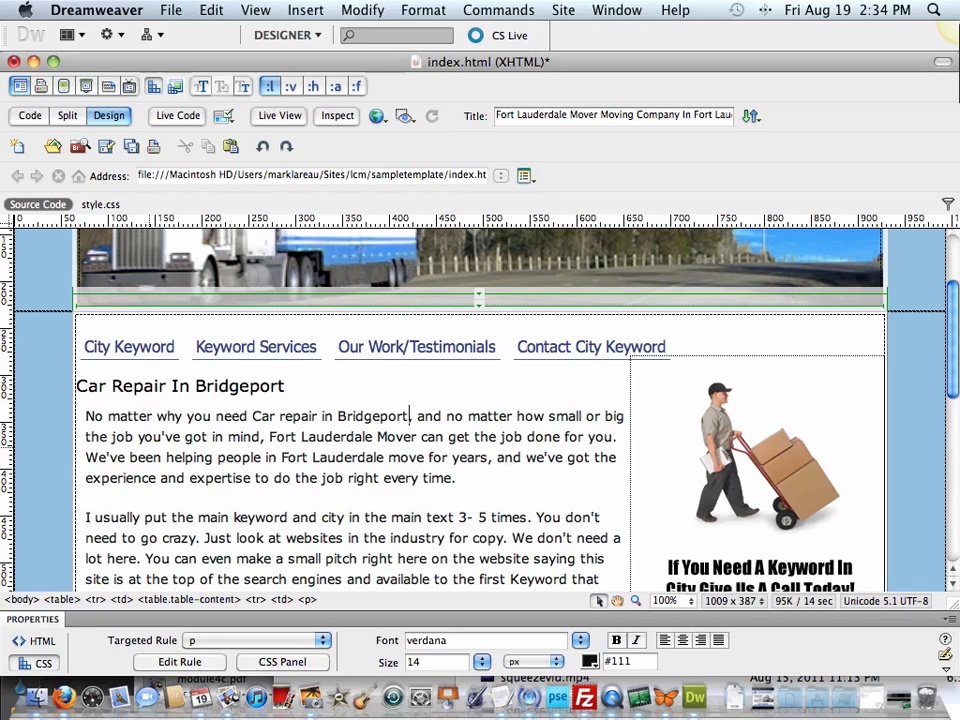
drag(280, 416, 287, 416)
text(R)
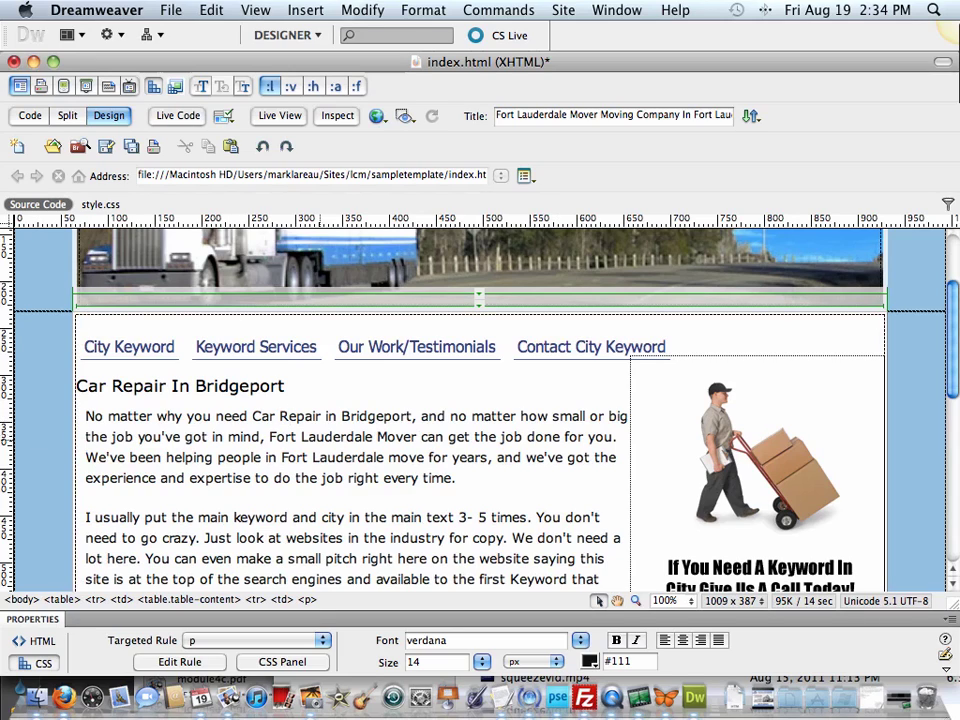
Replace "Fort Lauderdale Mover" before "can get the job done for you" with "Bridgeport Car Reapir".
drag(270, 437, 416, 437)
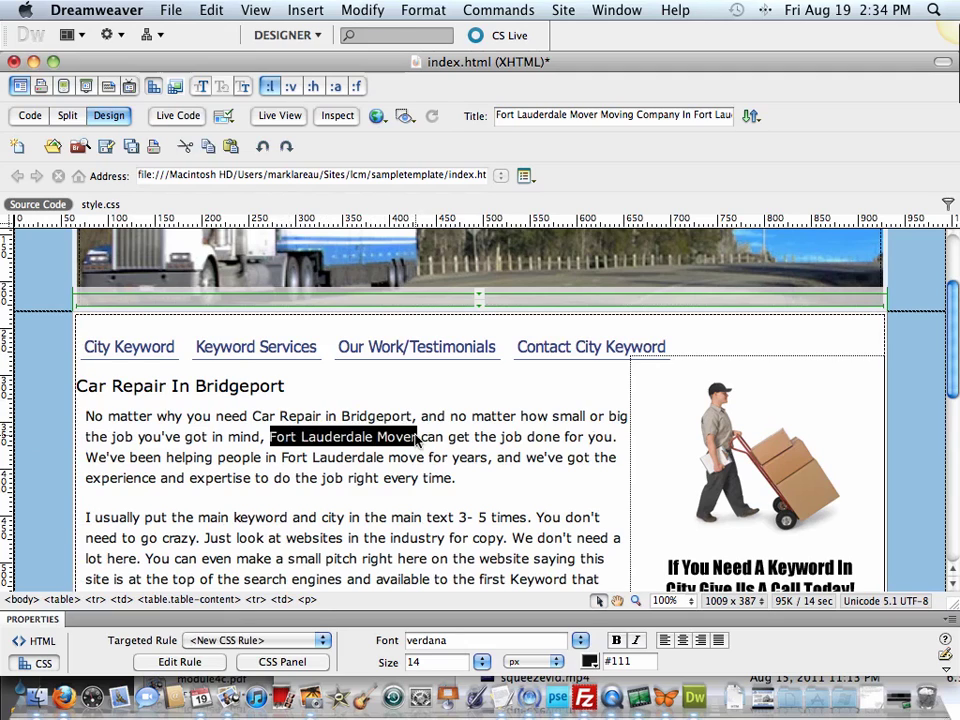
text(Bridge)
text(port Car)
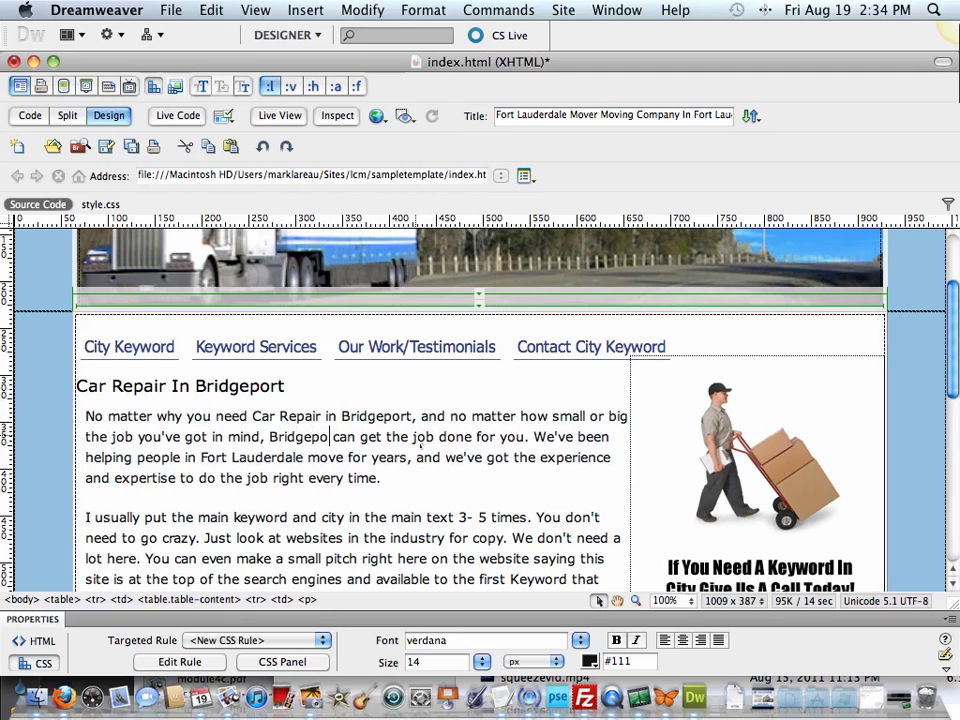
text( Reapir)
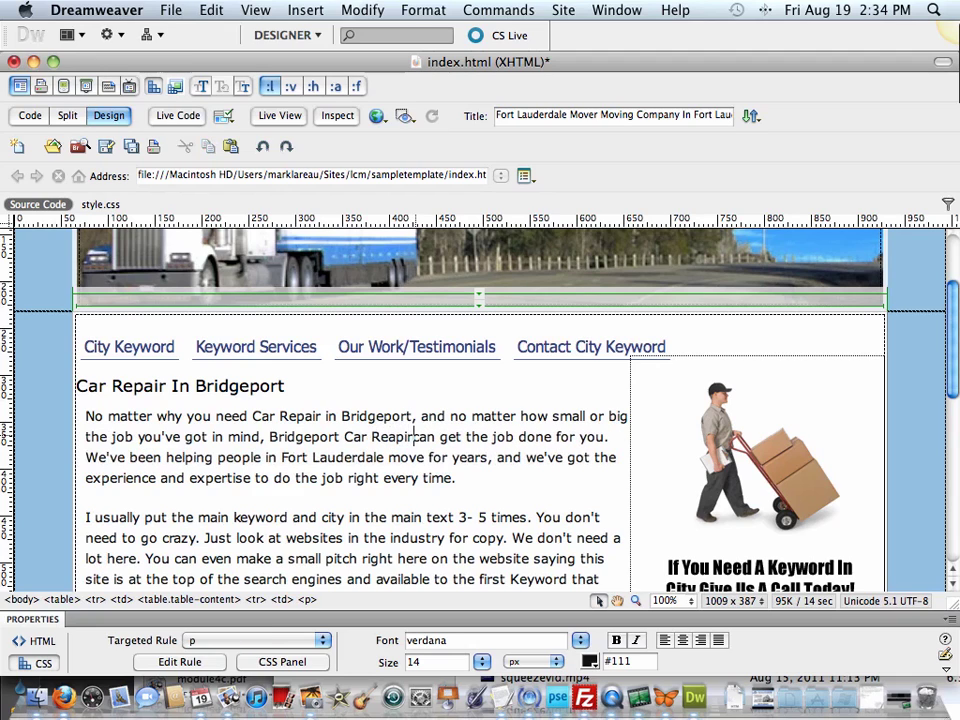
Reword "Fort Lauderdale move for years" in the first paragraph to "Bridgeport repair their cars for years".
scroll(415, 445, up, 3)
scroll(415, 445, down, 5)
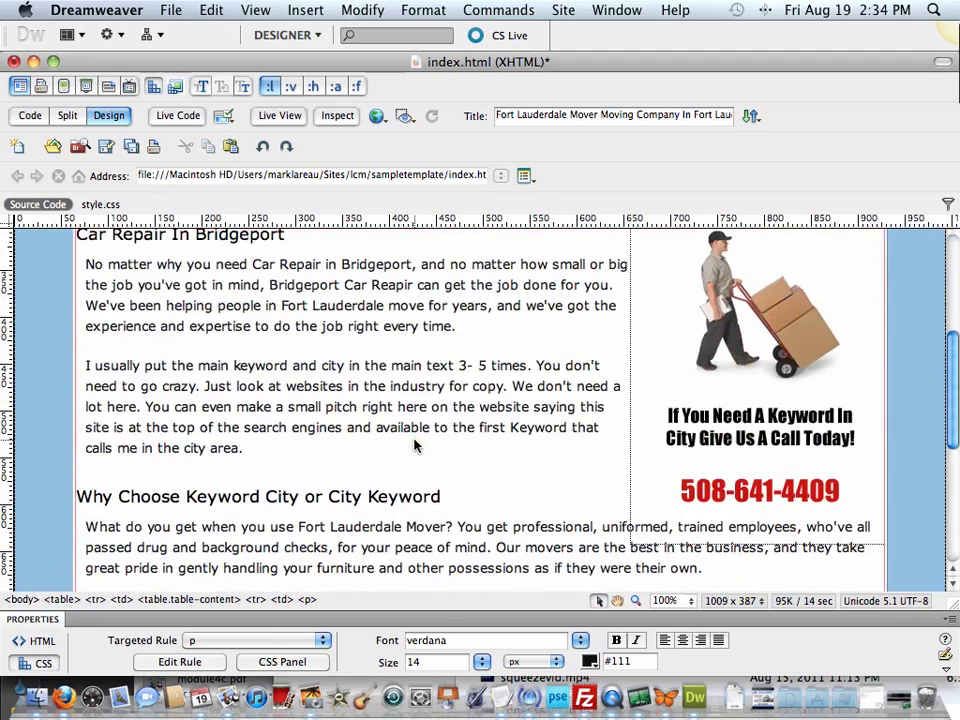
scroll(446, 392, up, 3)
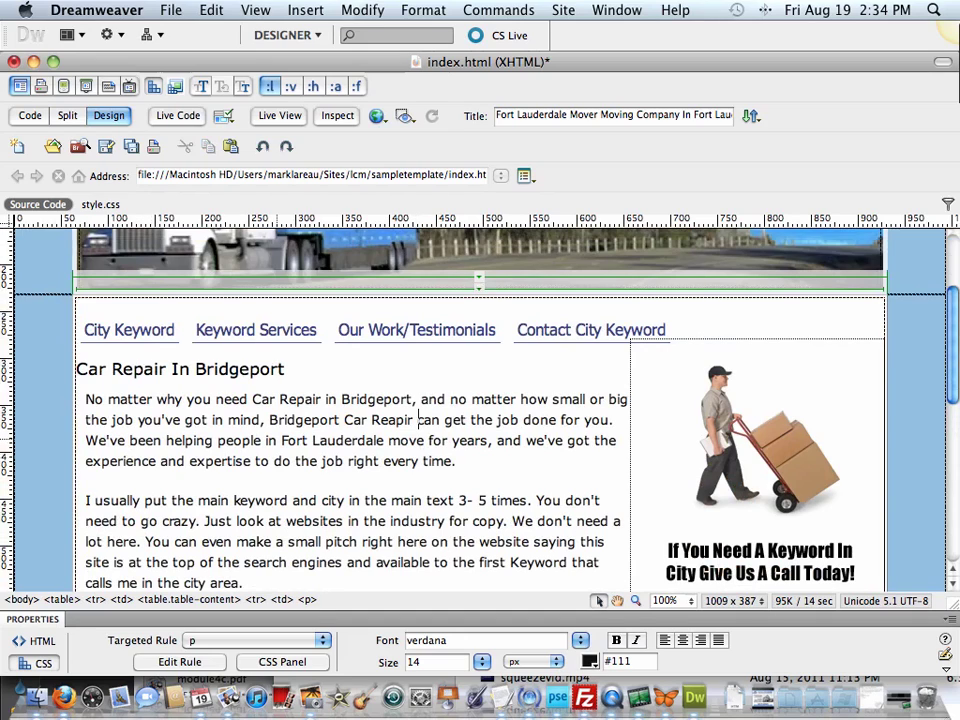
drag(281, 440, 488, 441)
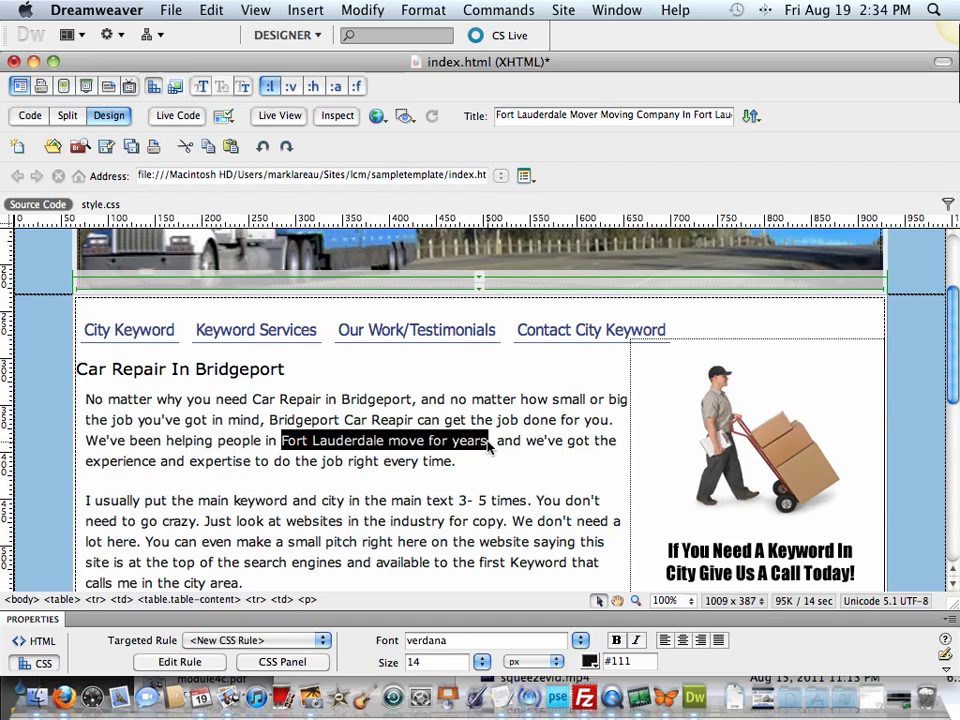
text(Bridge)
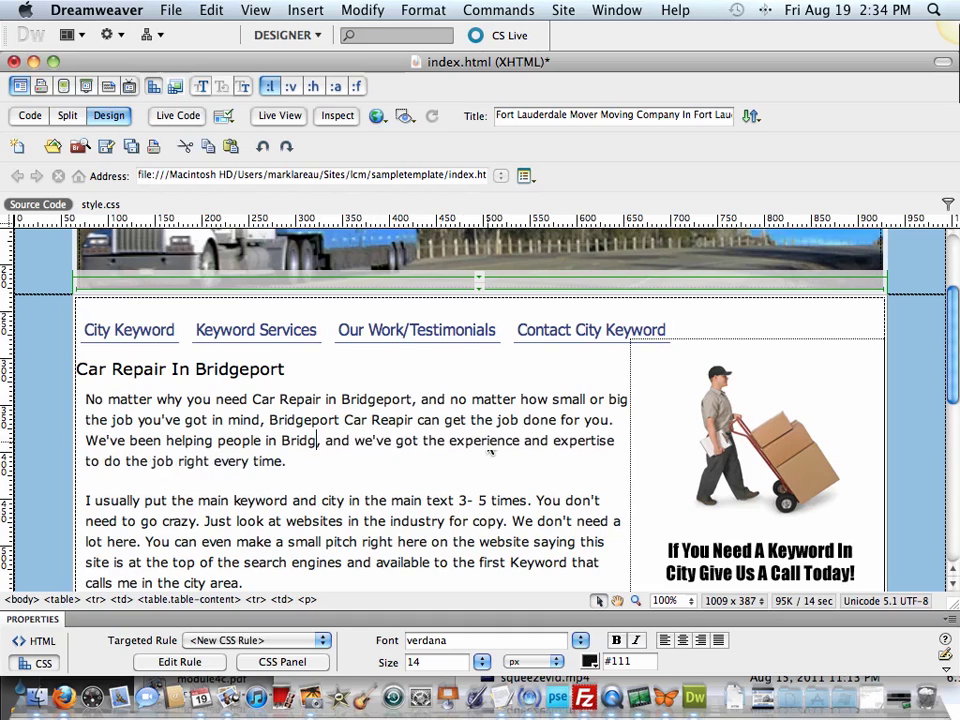
text(port)
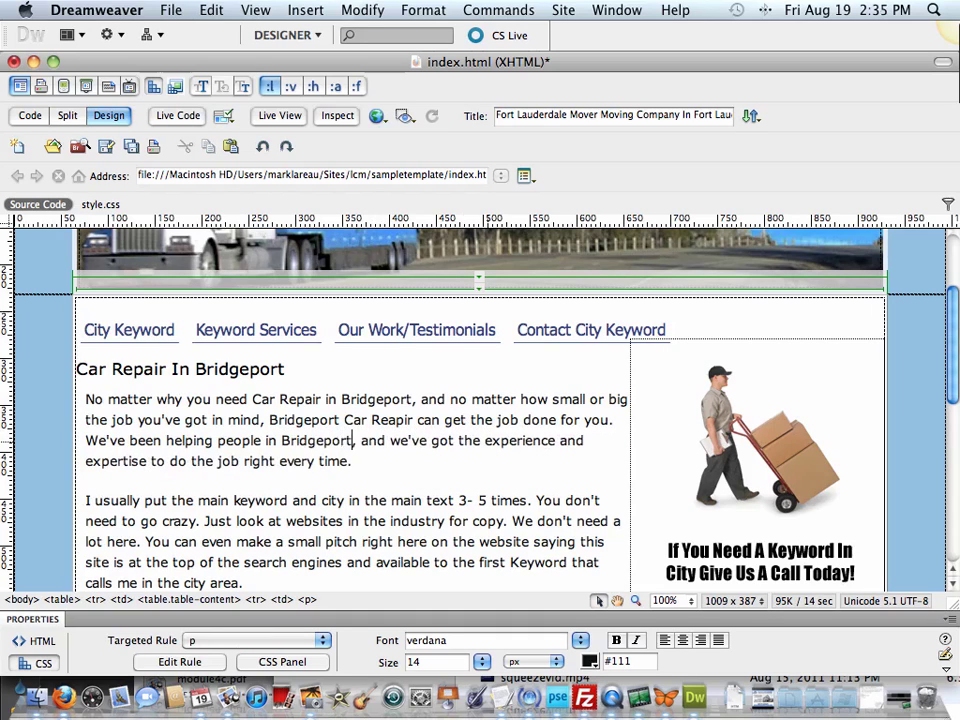
key(Delete)
text(repair)
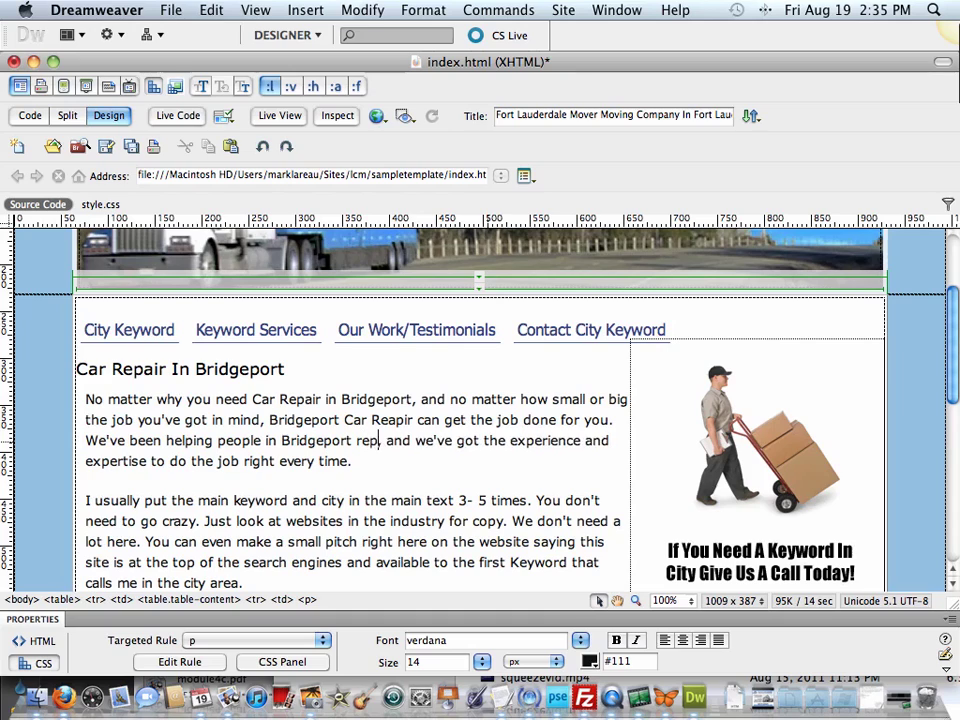
text( the)
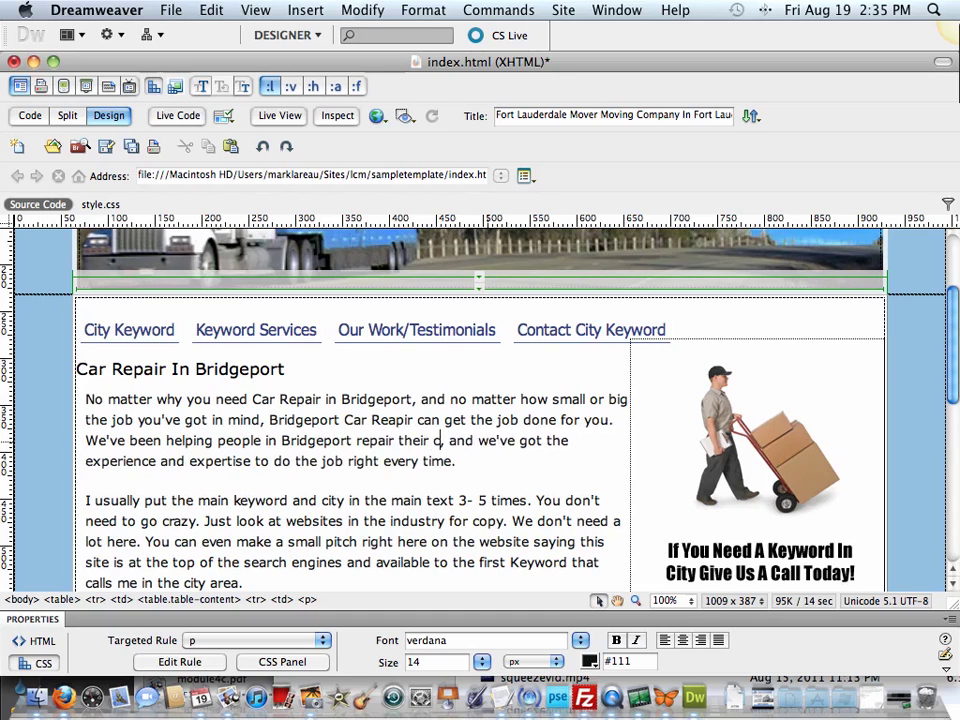
text(ir cars, for years)
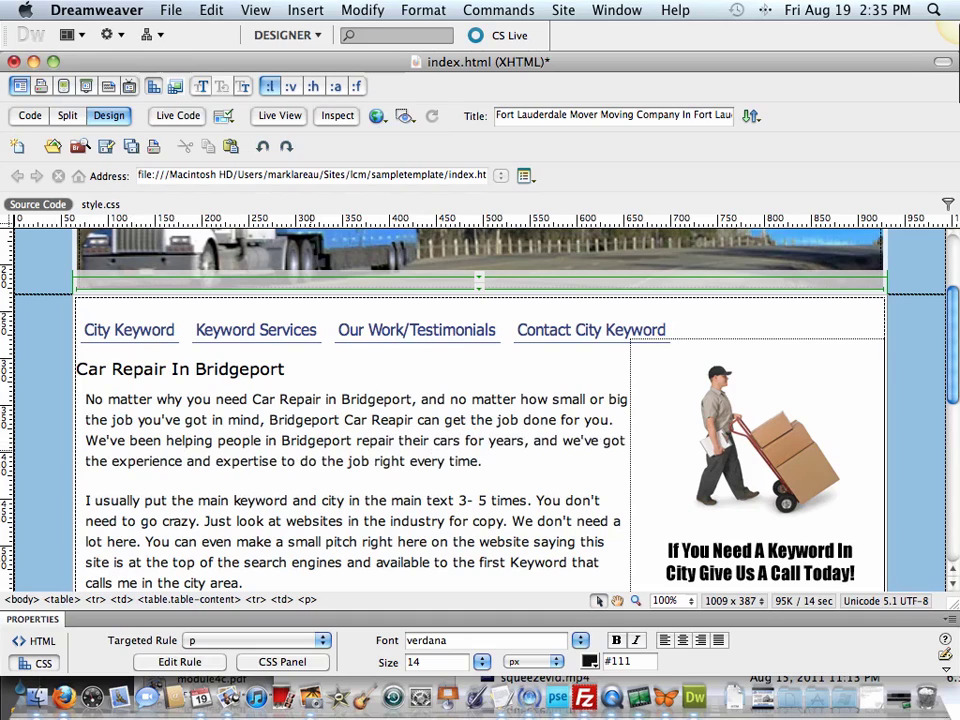
Review the home page's header image, rewritten first paragraph and remaining placeholder text down to the "Why Choose Keyword City" section.
scroll(480, 410, down, 1)
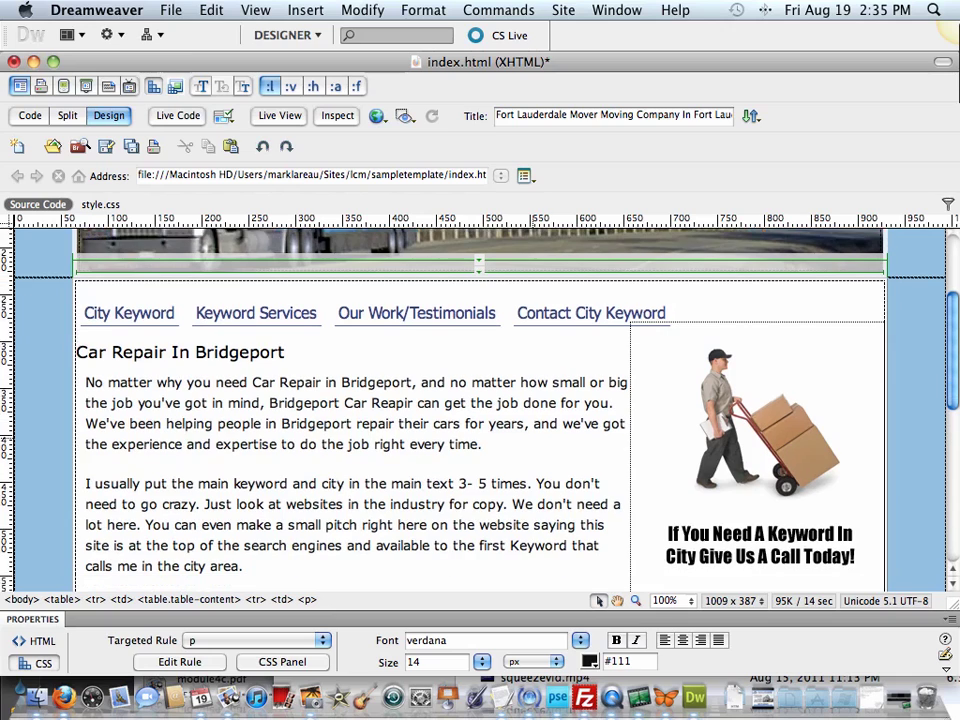
scroll(480, 410, down, 4)
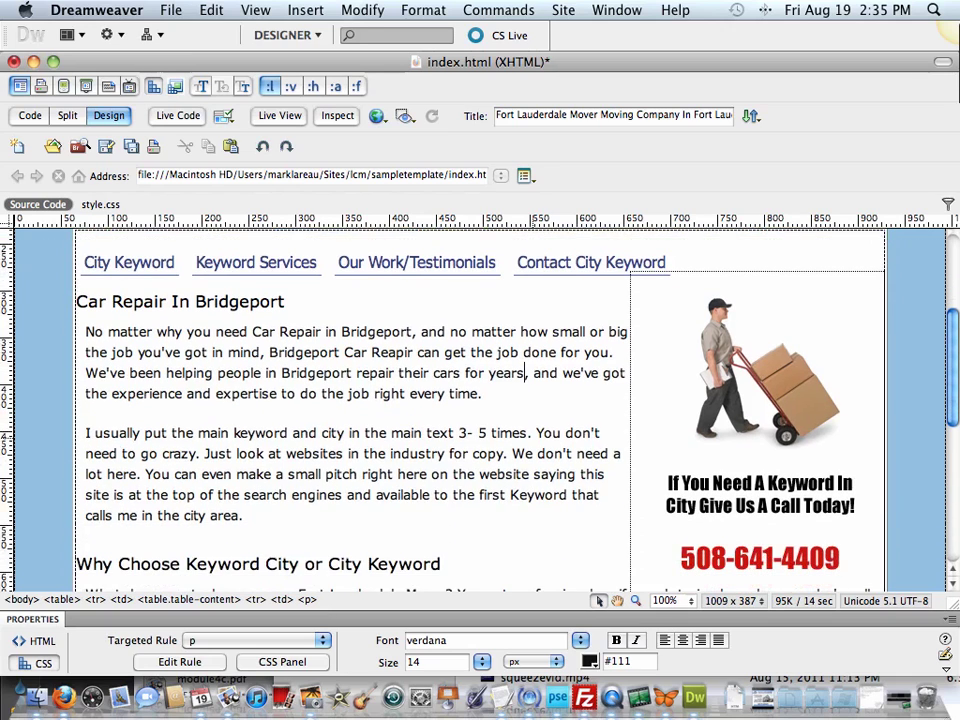
scroll(480, 410, down, 1)
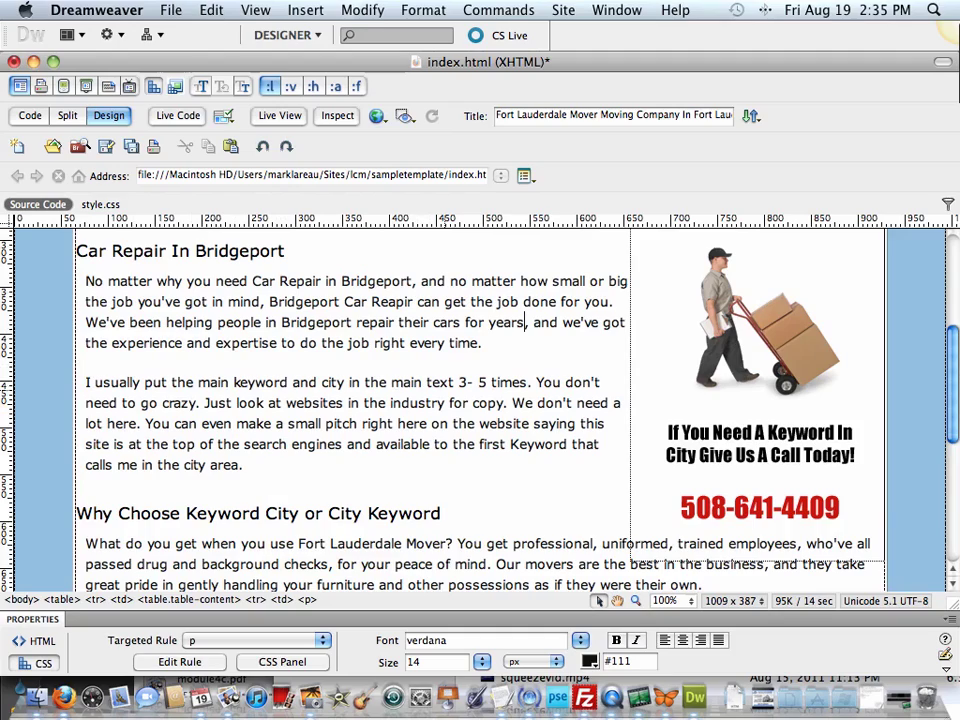
scroll(480, 410, down, 4)
scroll(480, 410, up, 10)
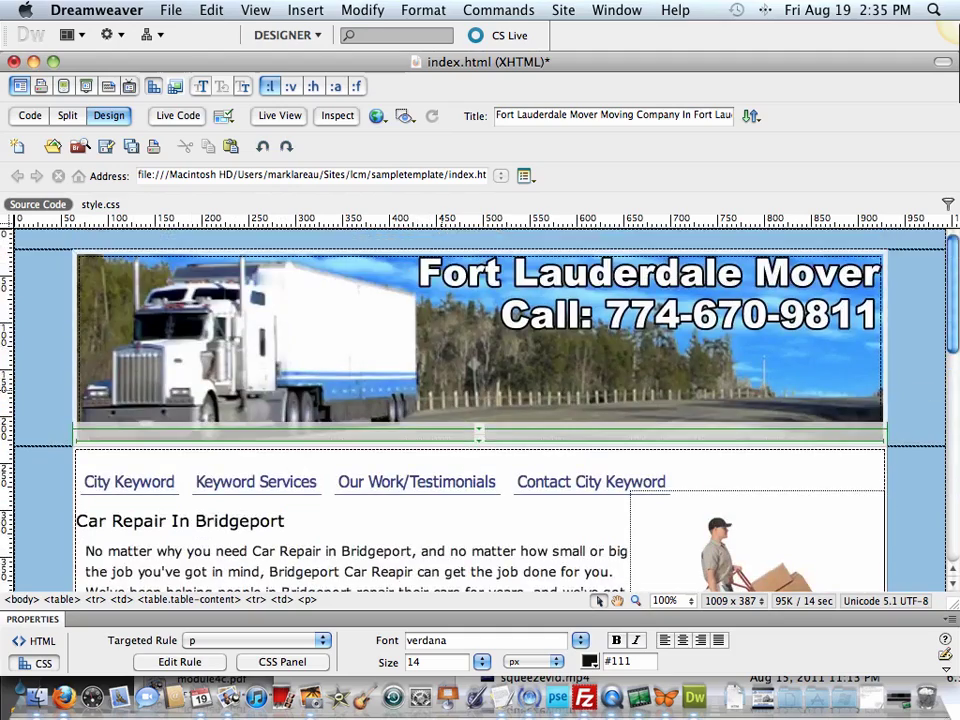
scroll(480, 410, down, 5)
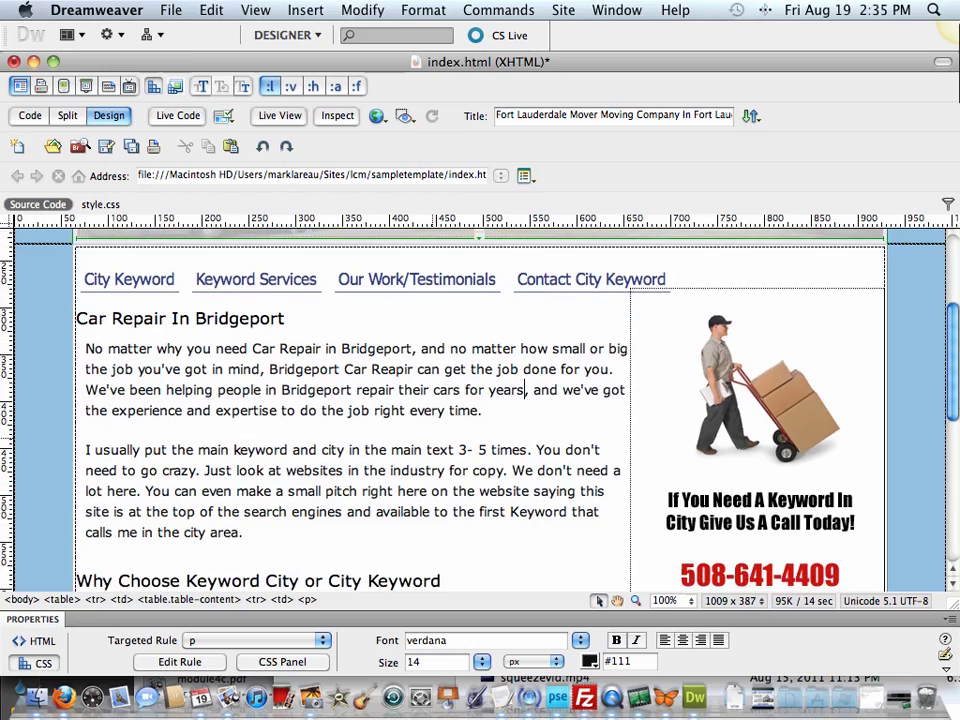
scroll(540, 400, down, 3)
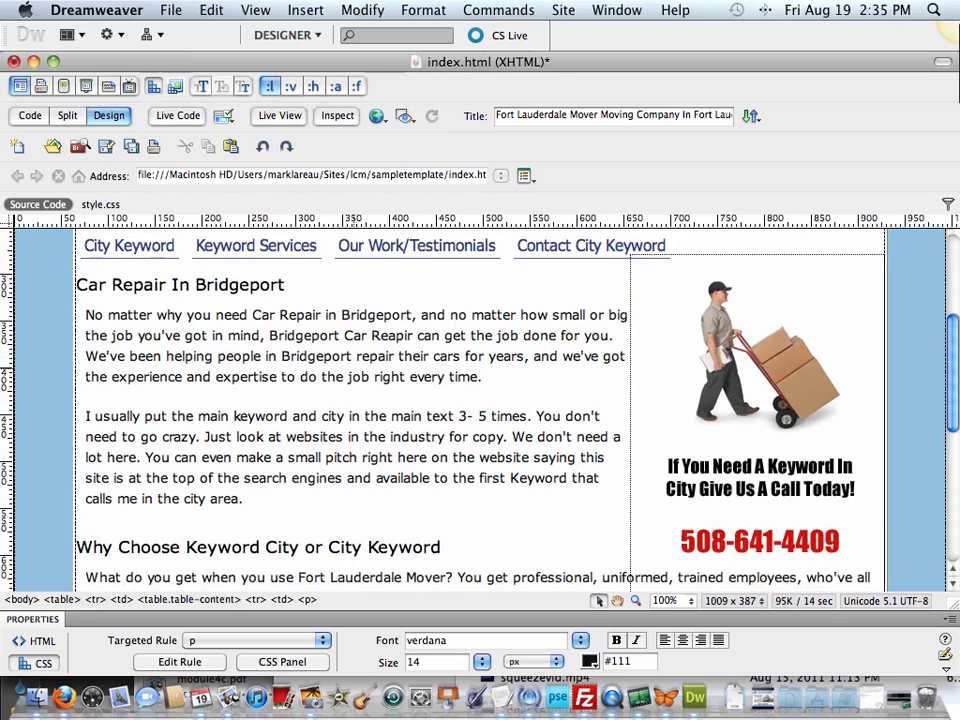
click(526, 356)
Replace the placeholder "Keyword" after "available to the first" in the second paragraph with "car repair".
double_click(539, 478)
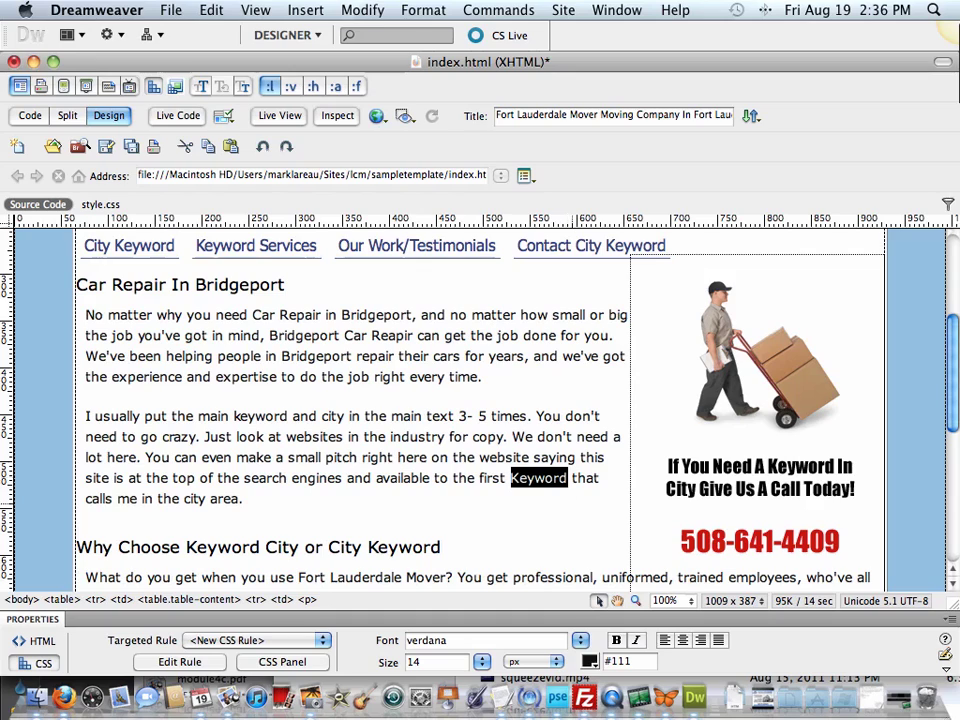
text(A)
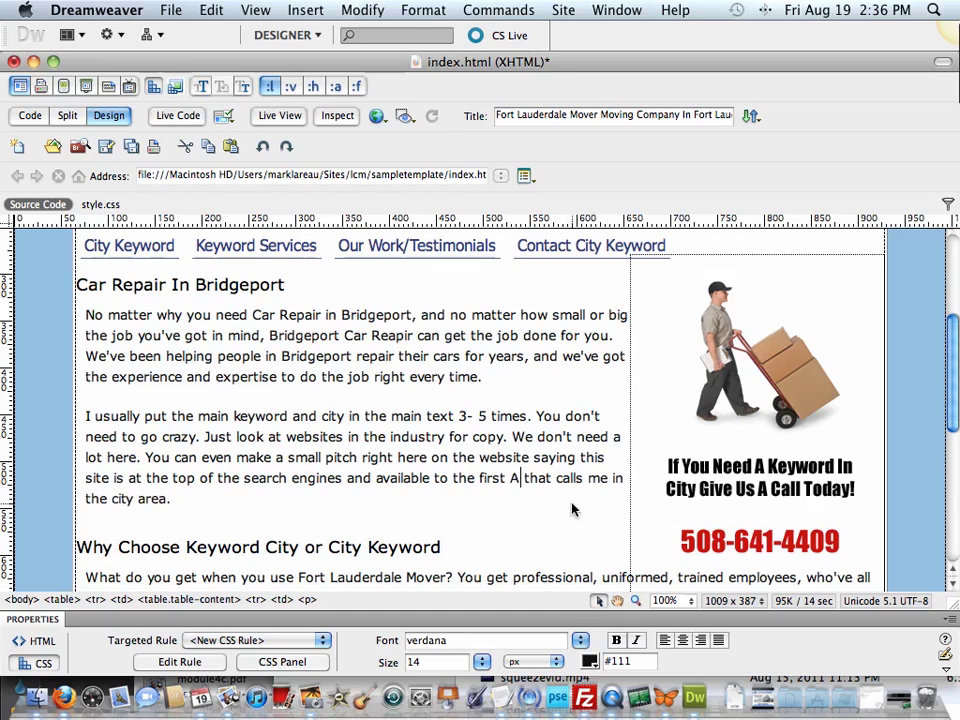
key(BackSpace)
text(Car repa)
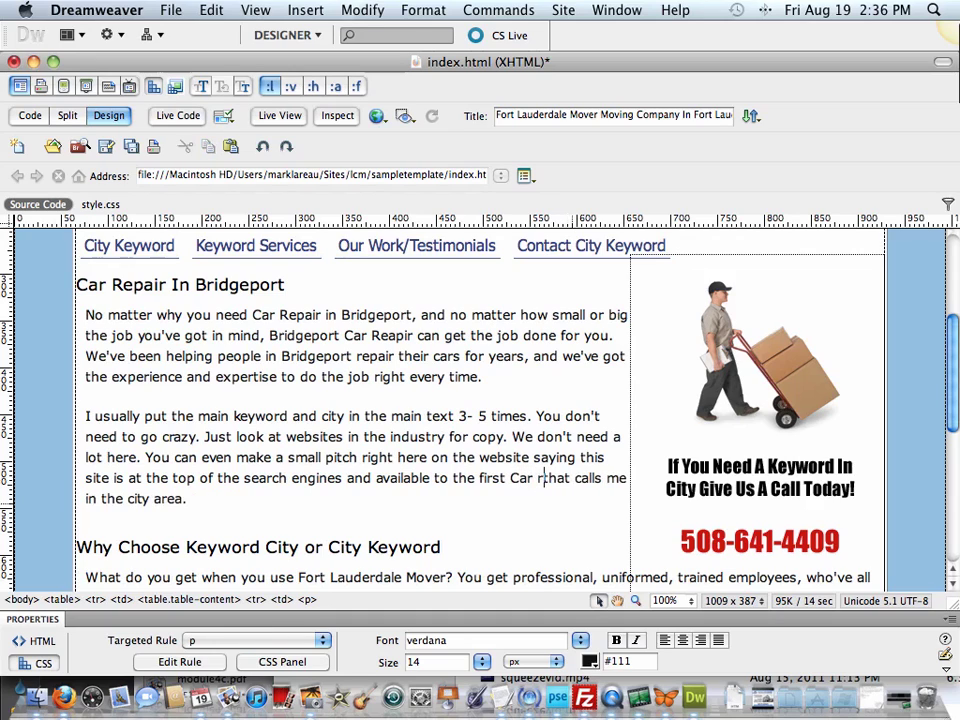
key(BackSpace)
key(BackSpace)
key(BackSpace)
key(BackSpace)
key(BackSpace)
key(BackSpace)
key(BackSpace)
key(BackSpace)
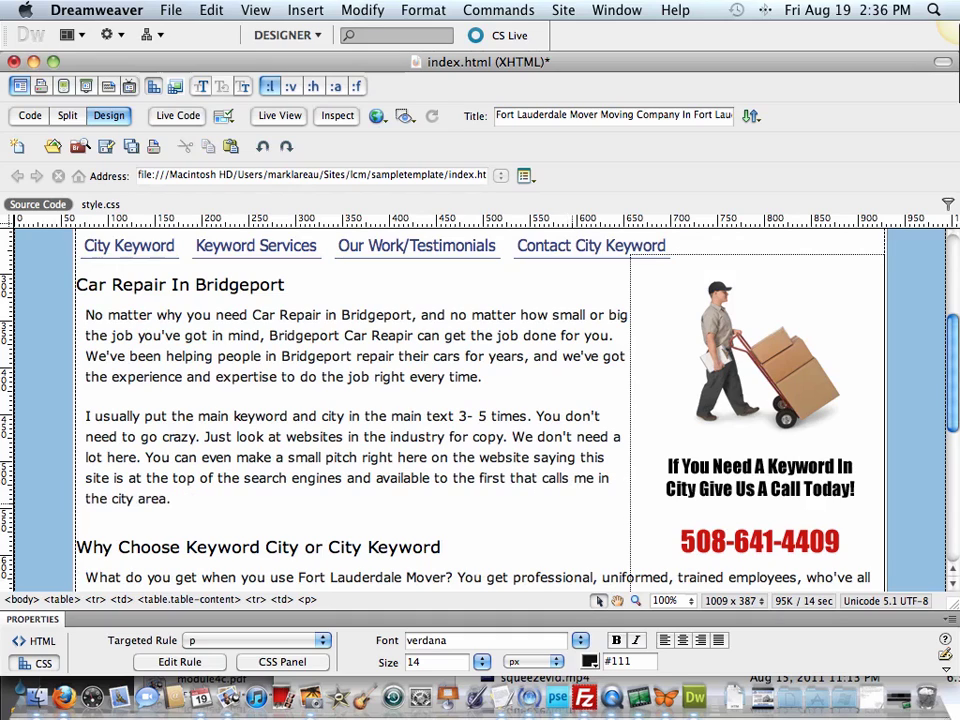
text(car )
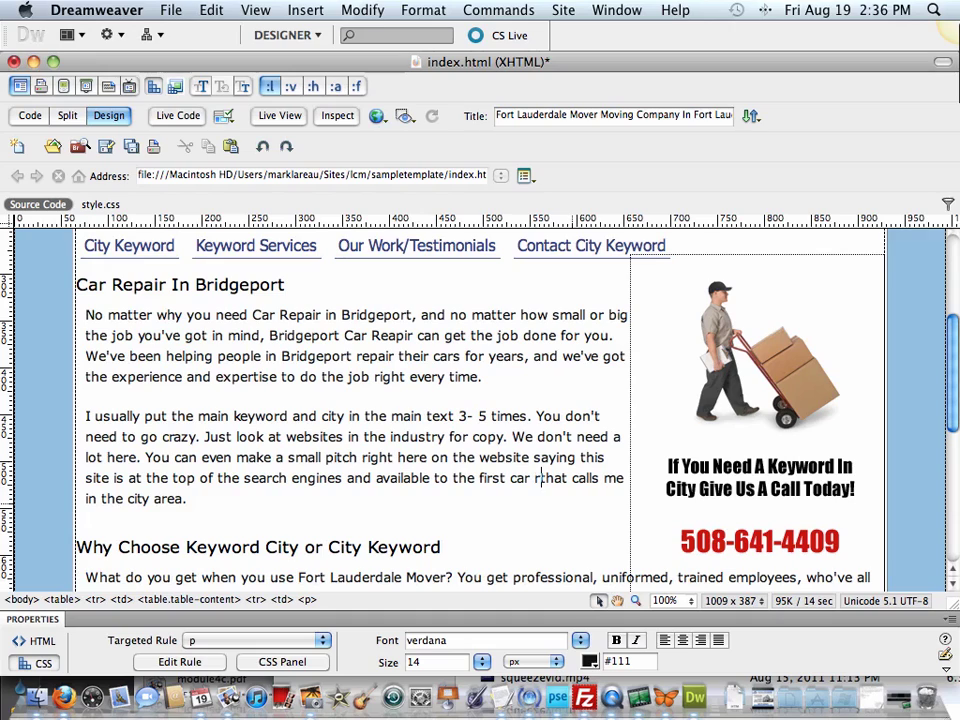
text(repair)
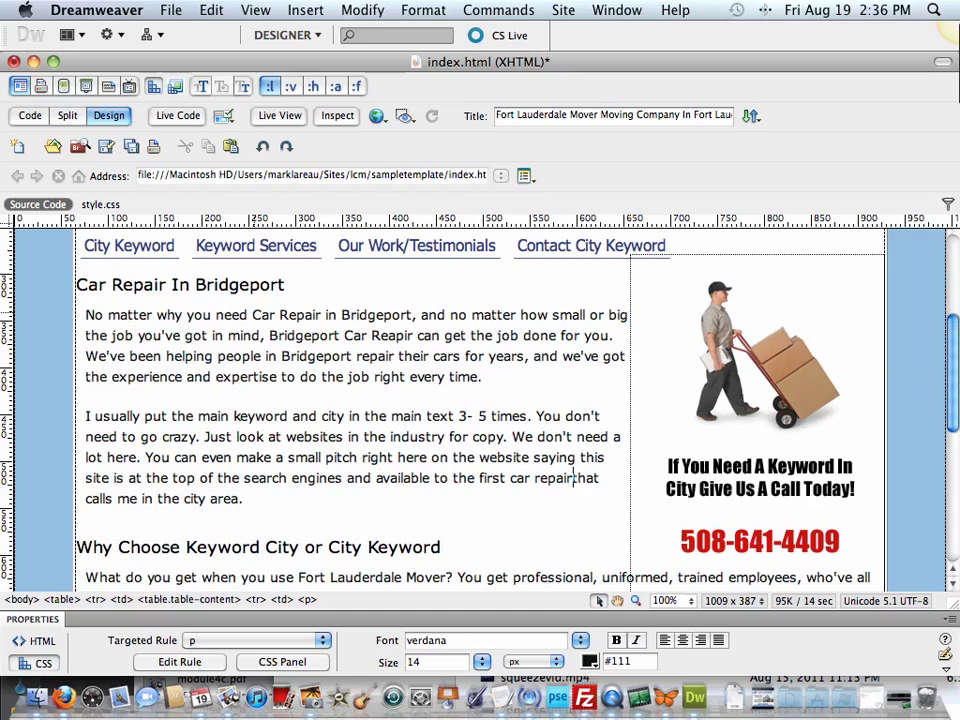
Correct the misspelled "Reapir" in the first paragraph to "Repair", then highlight the phrase "Bridgeport Car Repair".
drag(253, 315, 408, 315)
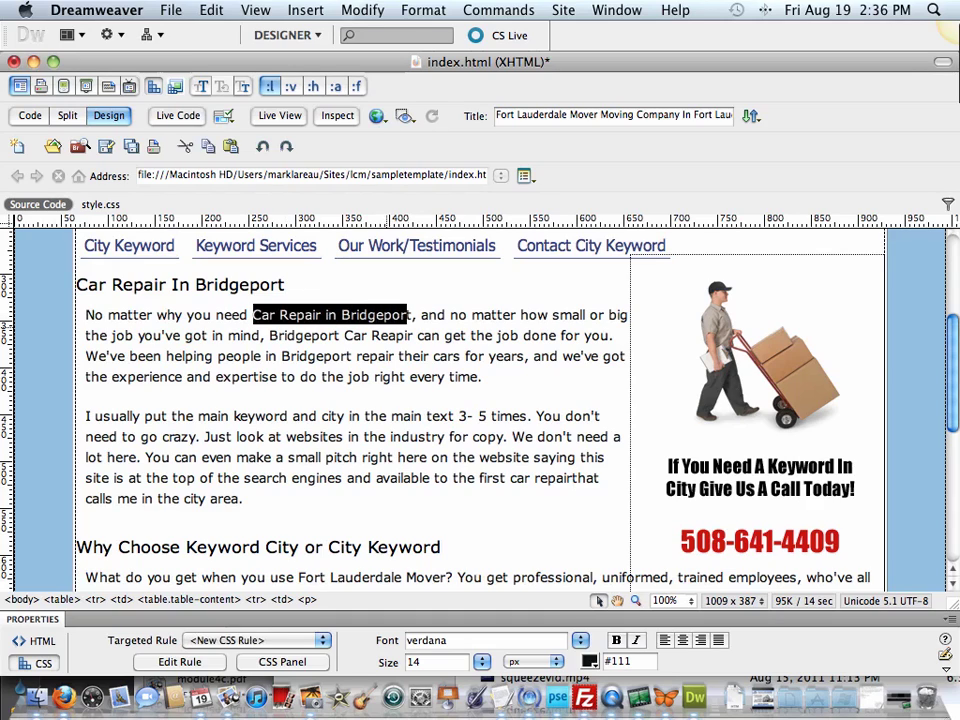
click(380, 335)
drag(270, 335, 411, 338)
double_click(390, 337)
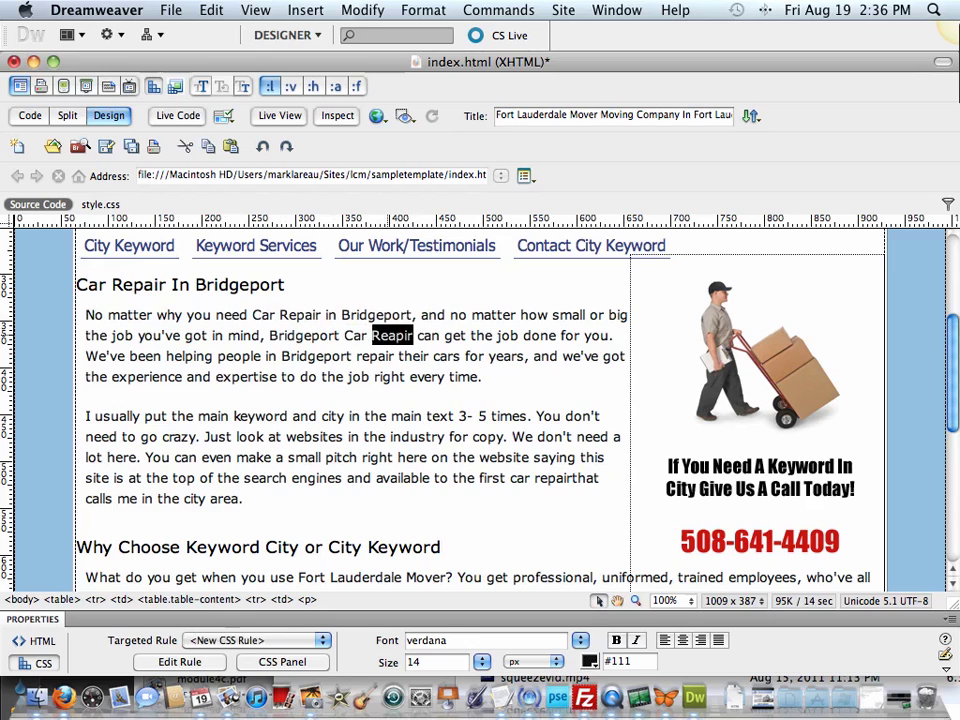
right_click(388, 339)
key(Escape)
text(Repair)
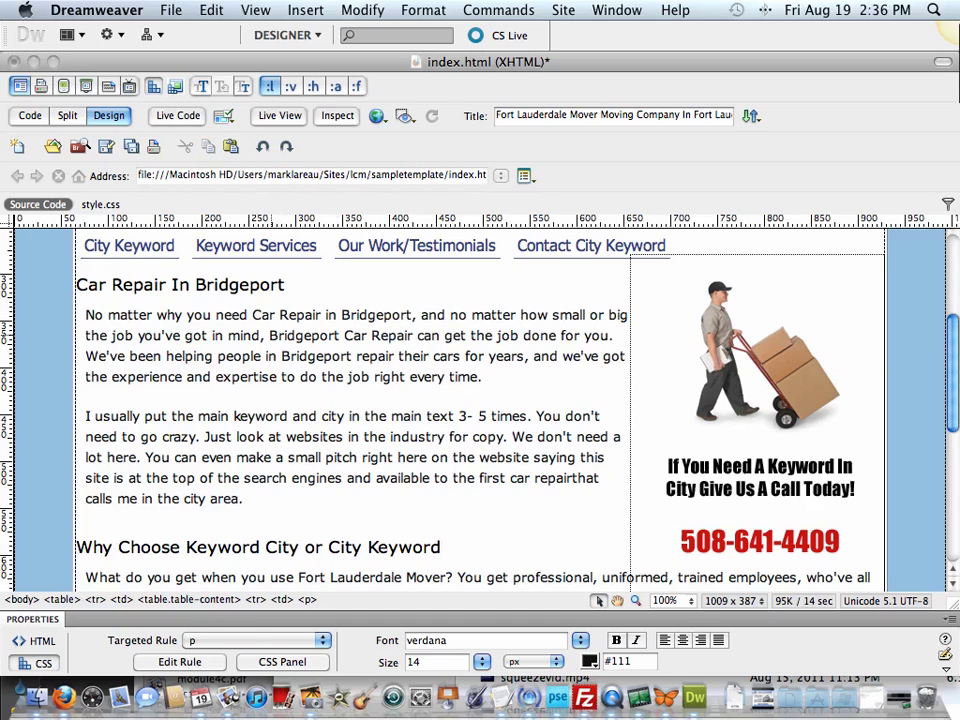
drag(270, 335, 413, 335)
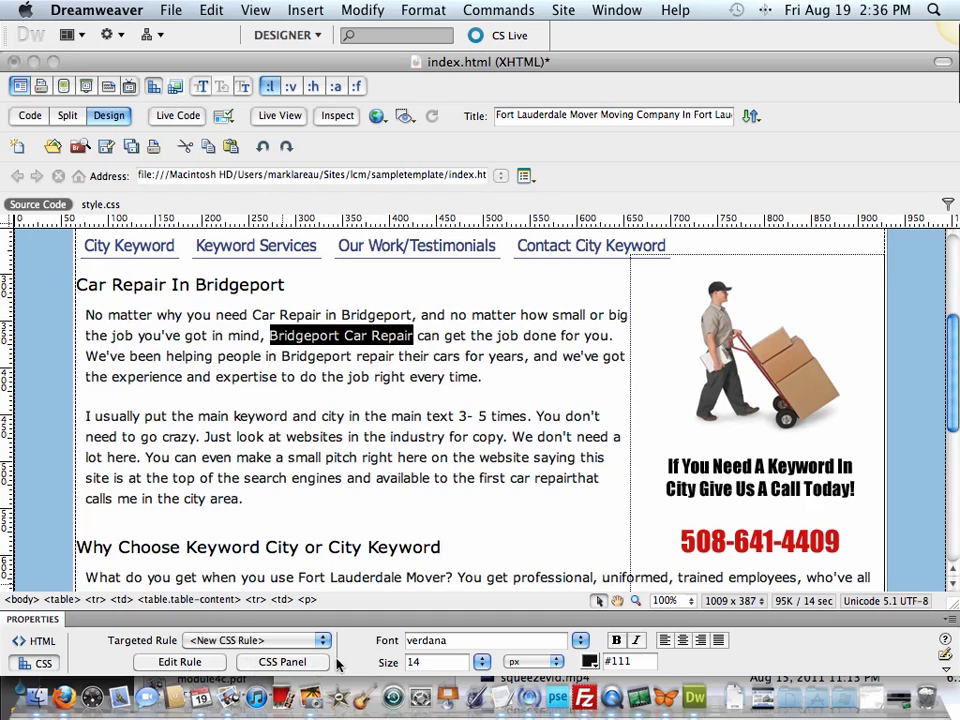
Make the phrase "Bridgeport Car Repair" in the first paragraph bold without creating a new CSS rule.
click(617, 641)
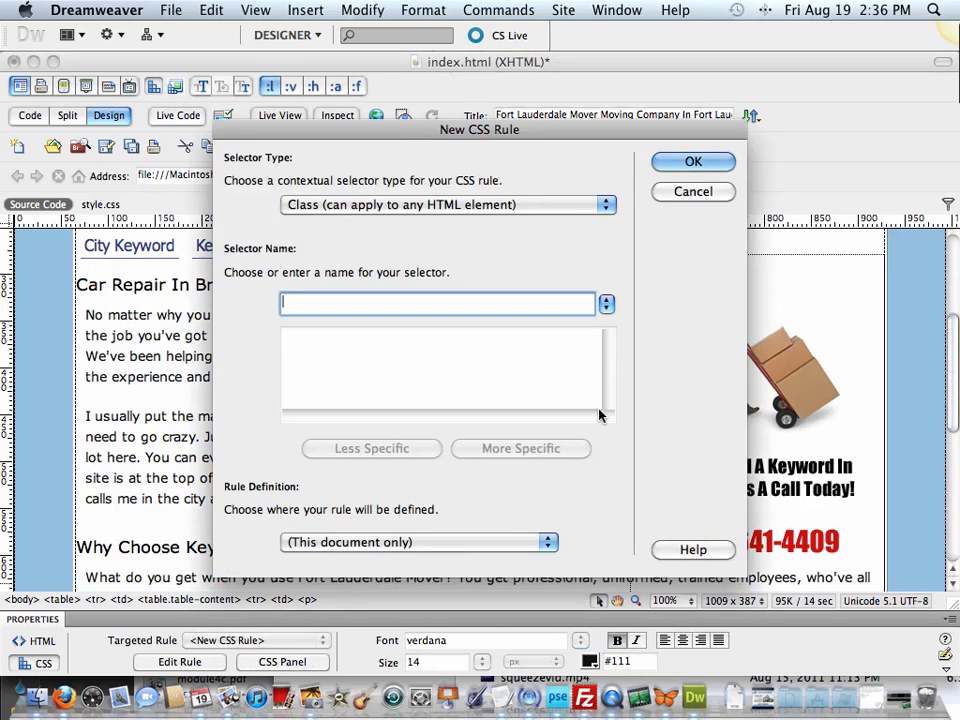
click(693, 191)
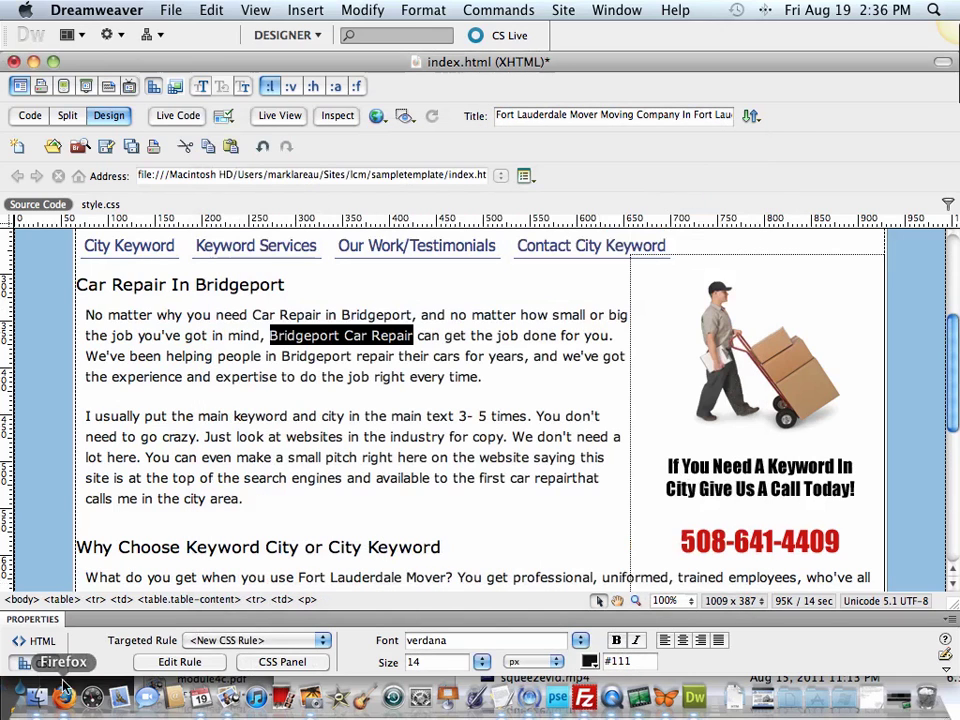
click(40, 640)
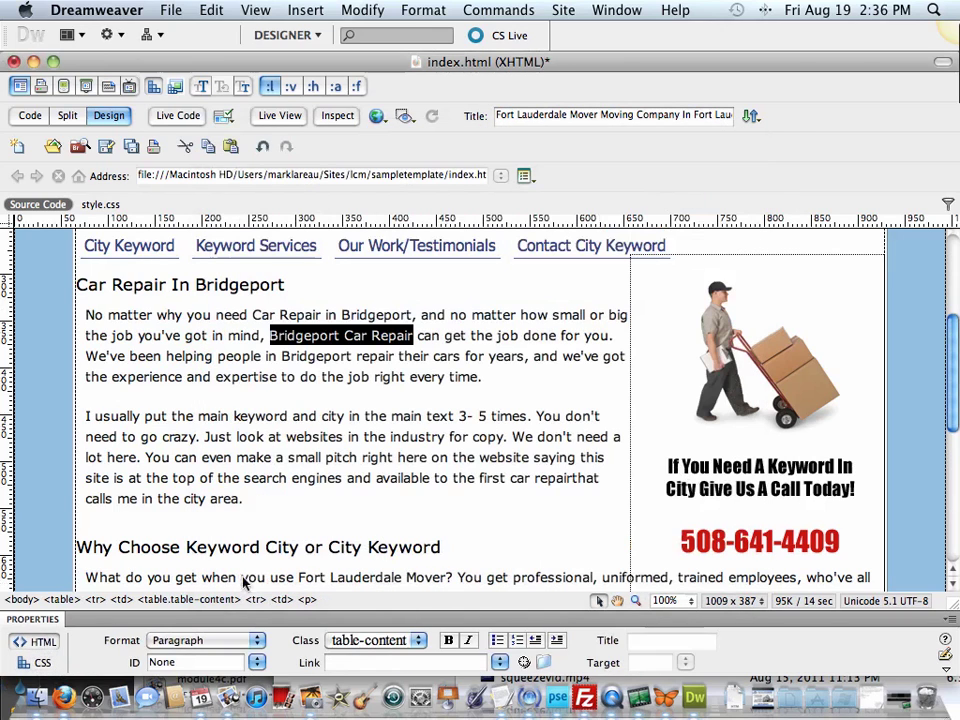
click(448, 640)
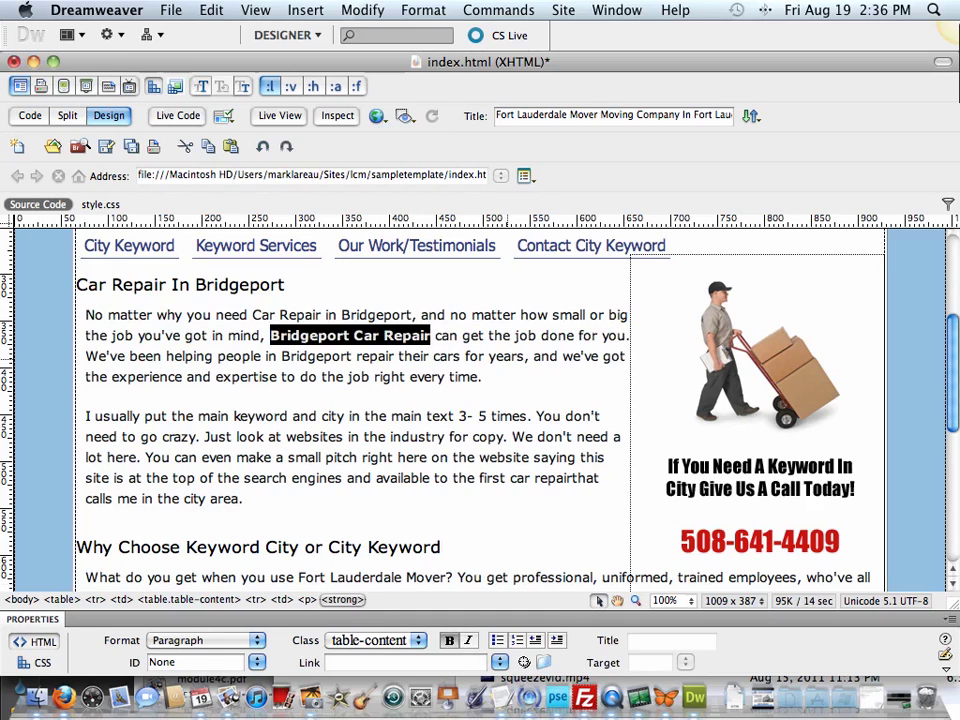
click(508, 360)
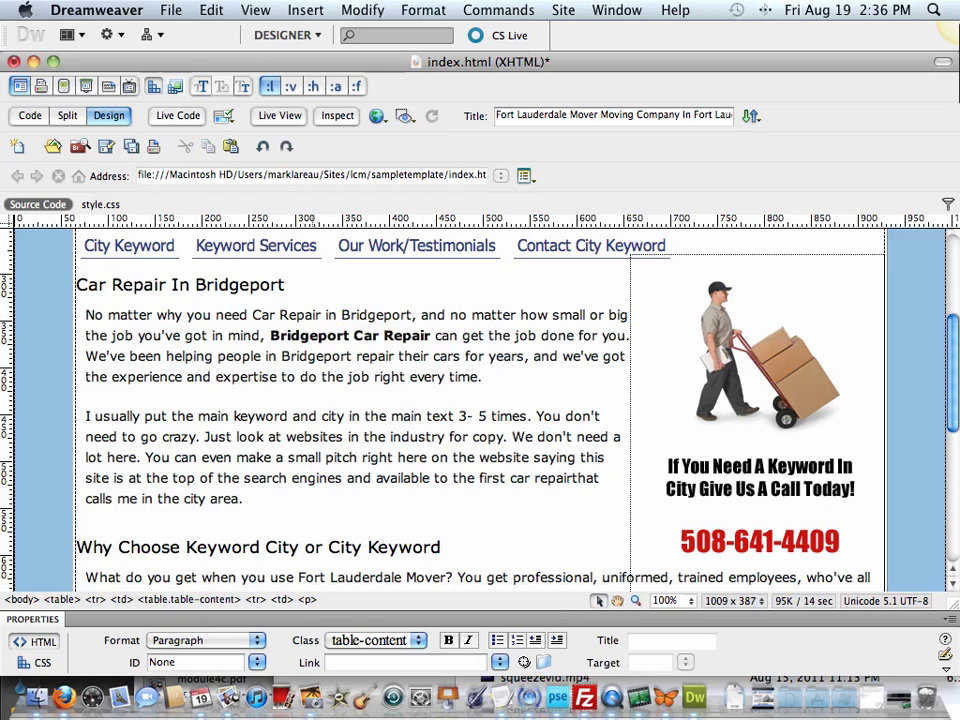
Replace "Keyword City" in the "Why Choose" heading with "This Car repair Shop in Bridgeport".
scroll(480, 410, down, 3)
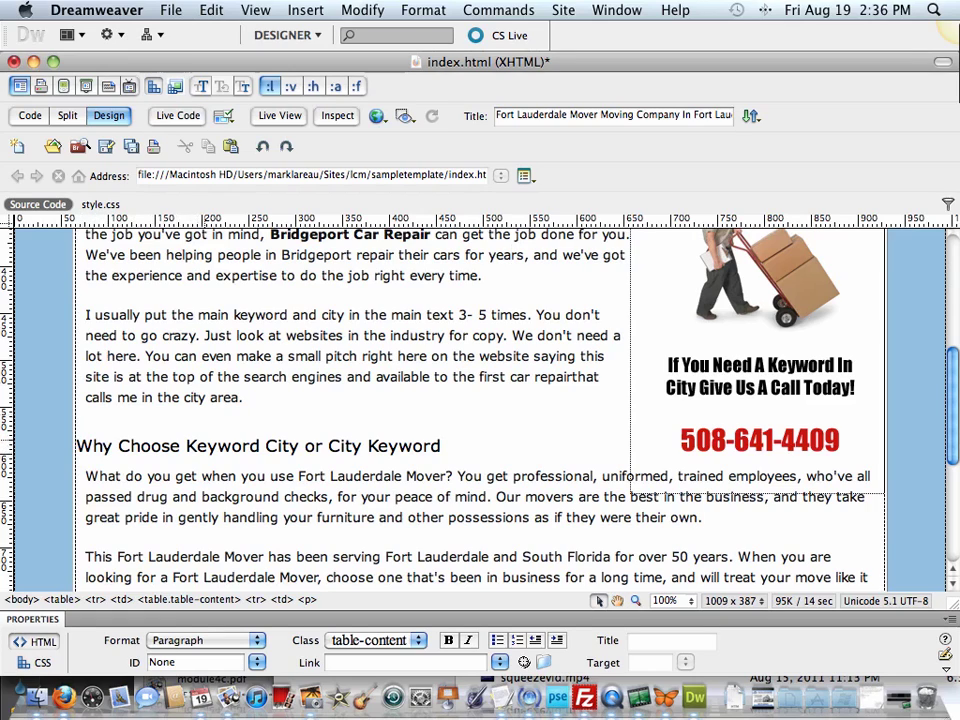
drag(186, 446, 298, 446)
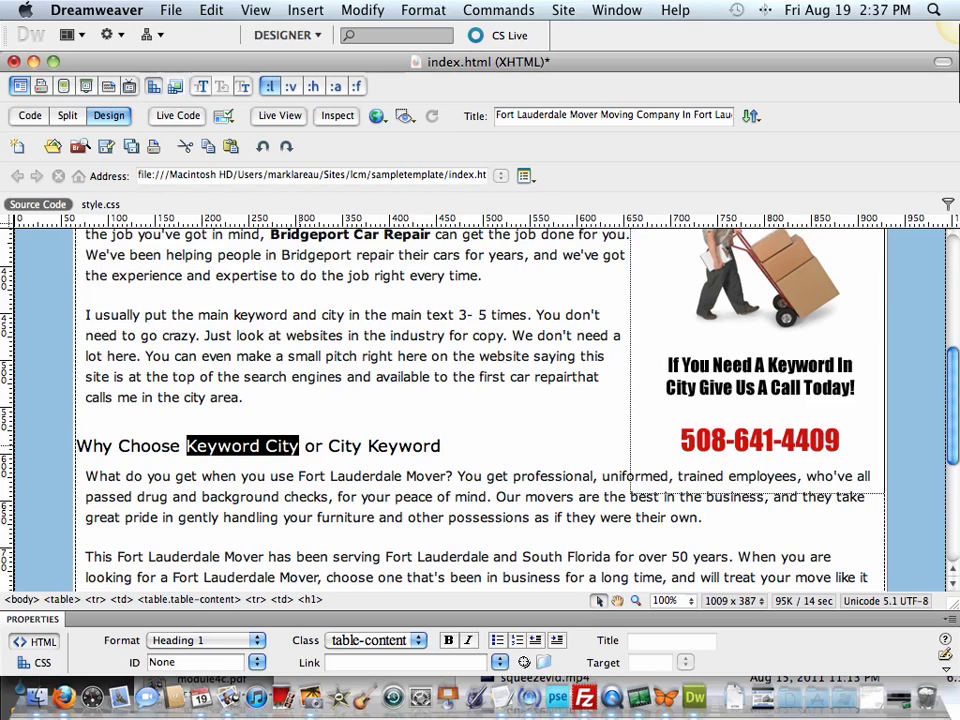
text(This )
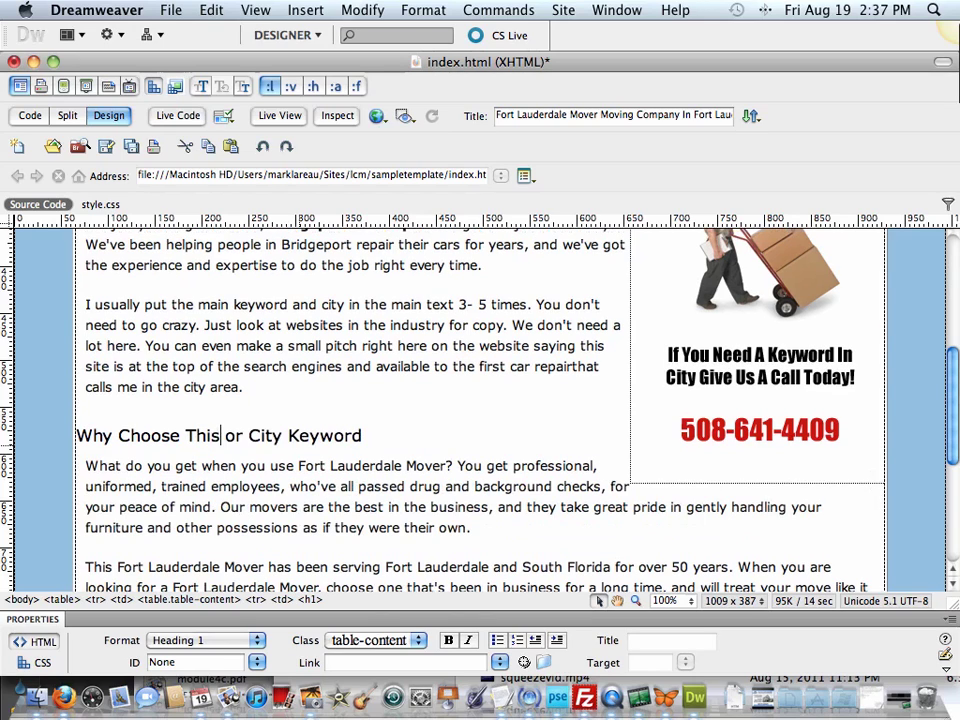
text(Car repai)
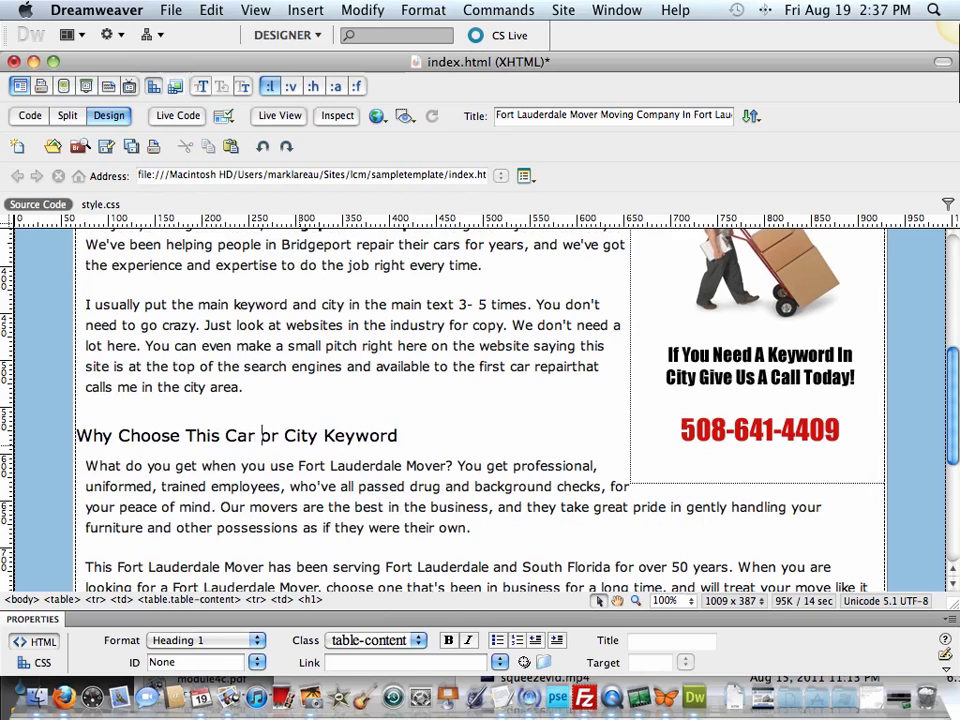
text(r Shop)
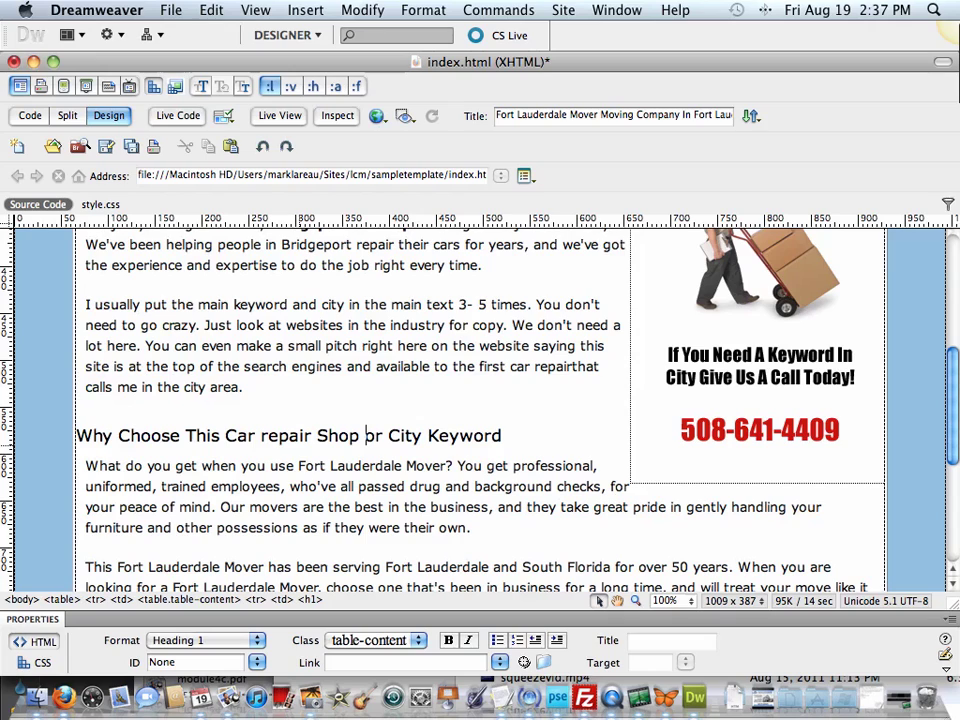
text( in )
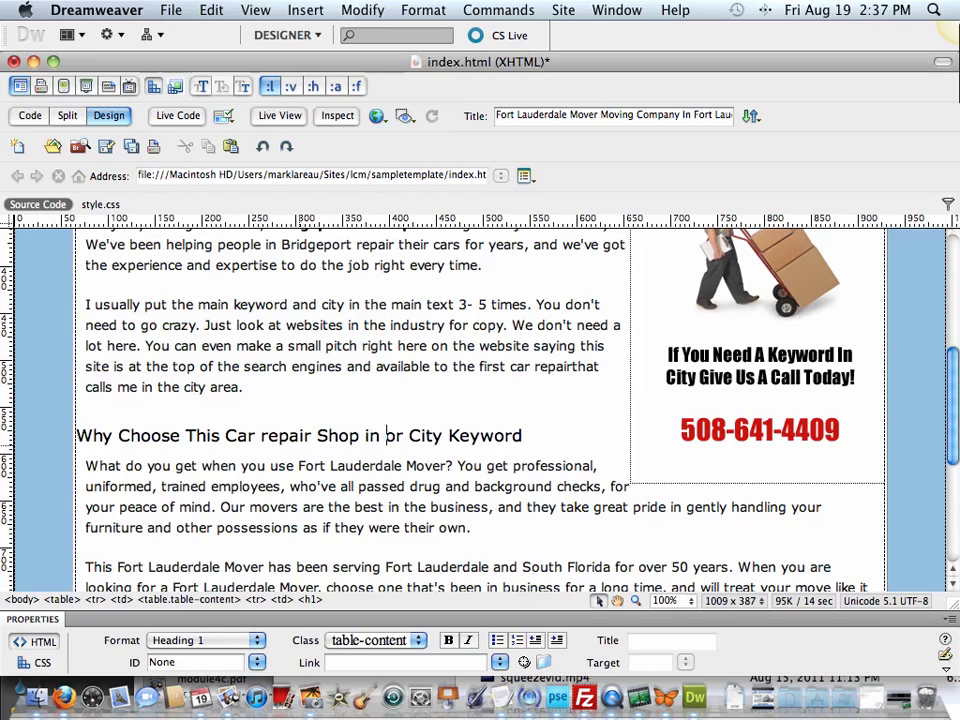
text(Bridgepo)
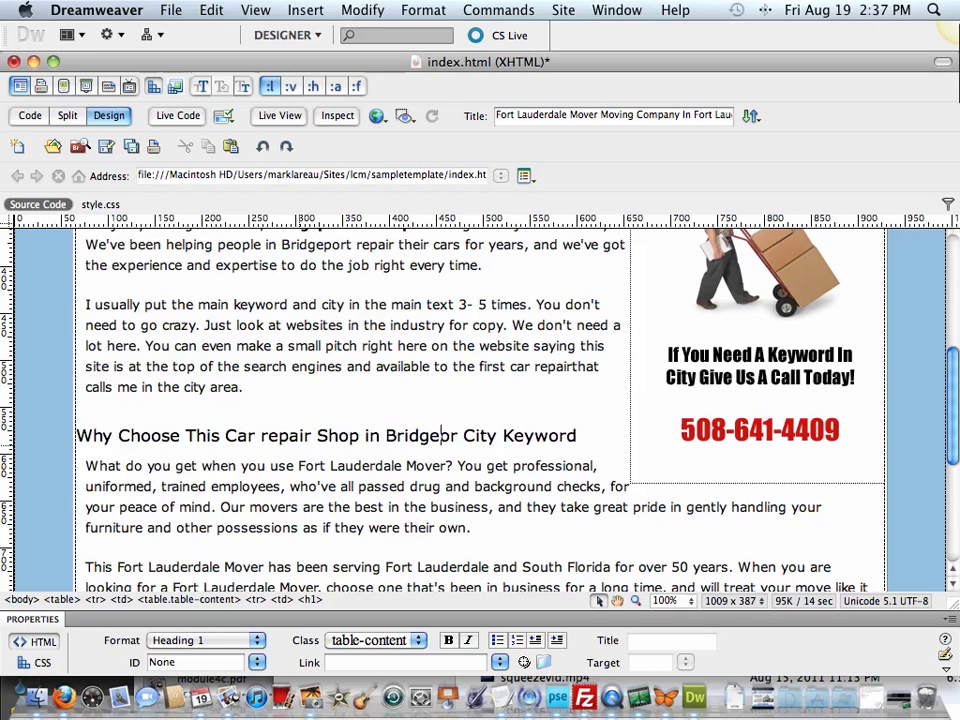
text(rtor)
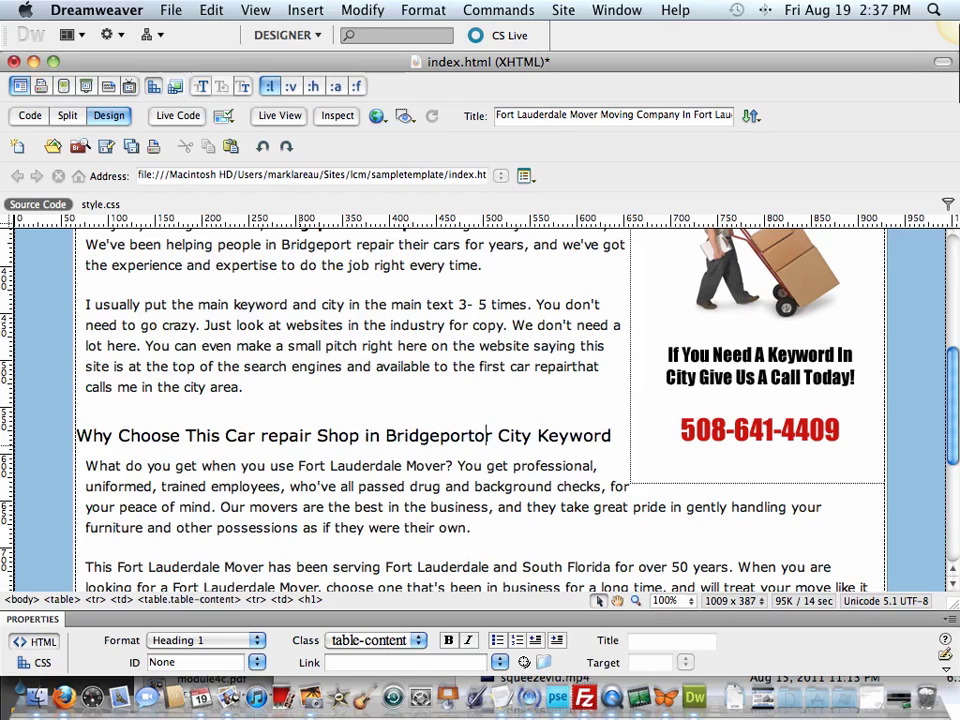
Delete the leftover "or City Keyword" from the end of the "Why Choose" heading.
key(Right)
key(Right)
key(Right)
key(Right)
key(Right)
key(Right)
key(Right)
key(Right)
key(Right)
key(BackSpace)
key(BackSpace)
key(BackSpace)
key(BackSpace)
key(BackSpace)
key(BackSpace)
key(BackSpace)
key(BackSpace)
key(BackSpace)
key(BackSpace)
key(BackSpace)
key(BackSpace)
key(BackSpace)
key(BackSpace)
key(BackSpace)
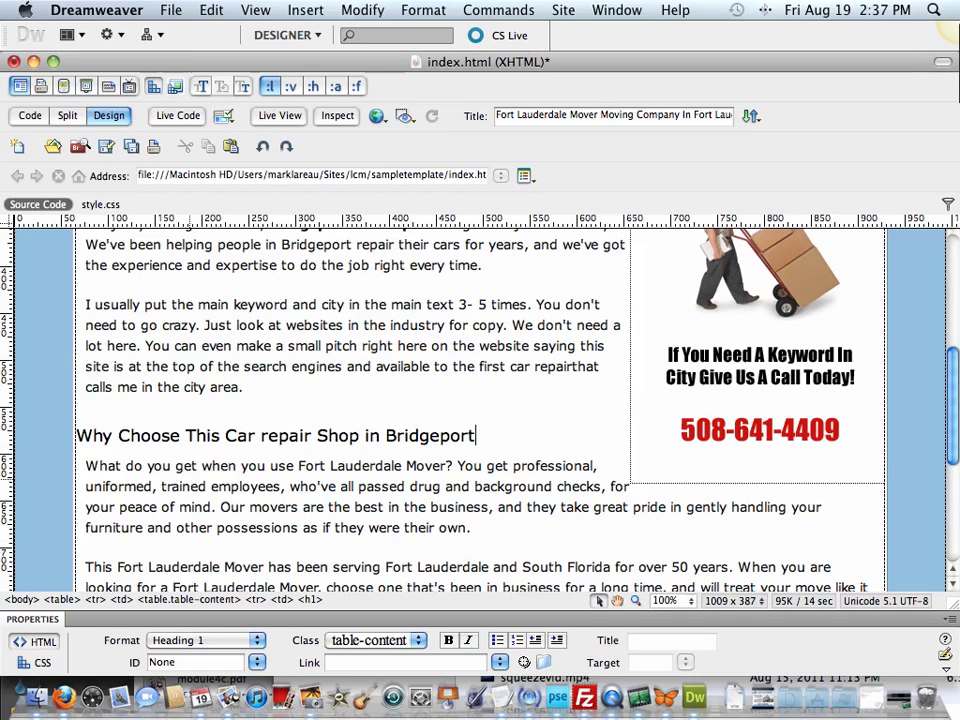
Review the home page from the navigation links down to the footer for remaining placeholder and mover text.
scroll(480, 410, up, 3)
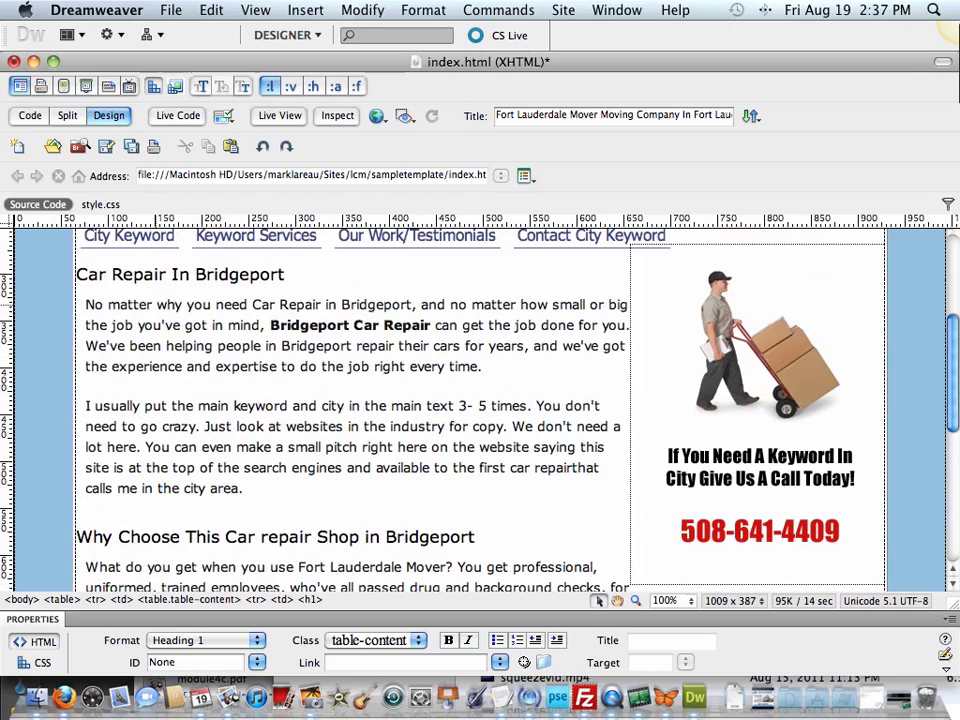
scroll(350, 410, down, 2)
scroll(350, 410, up, 2)
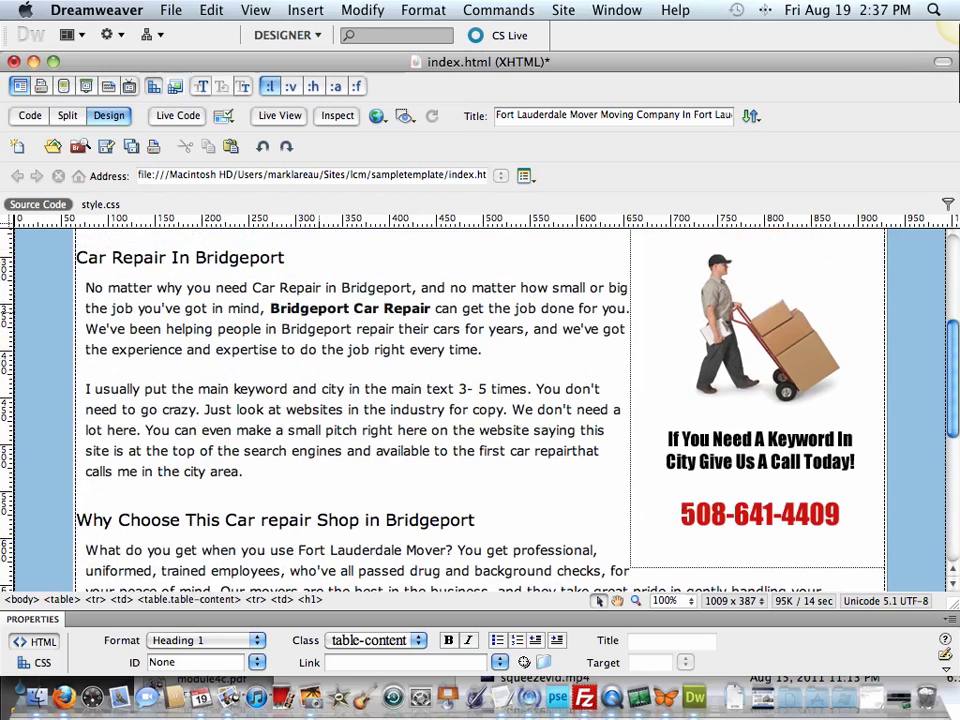
scroll(480, 410, down, 5)
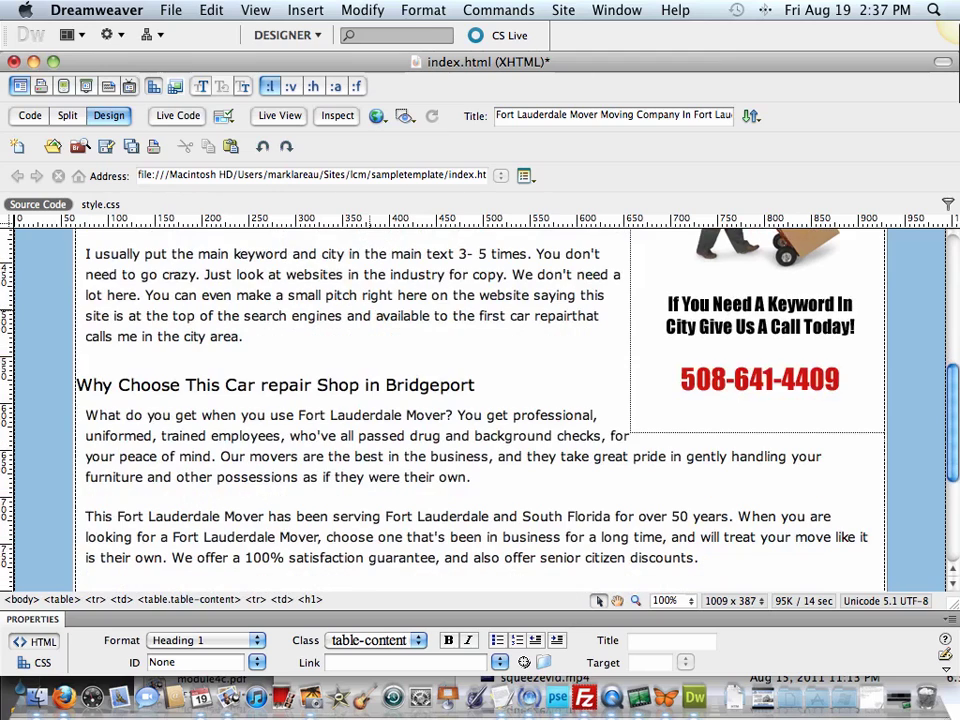
scroll(480, 410, down, 1)
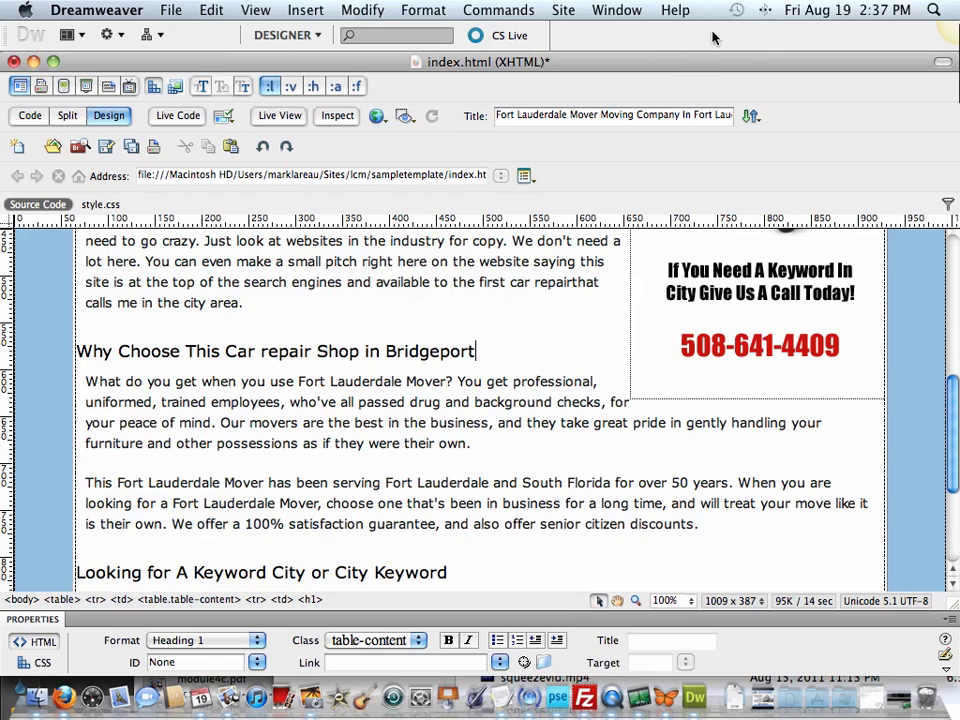
scroll(480, 400, down, 3)
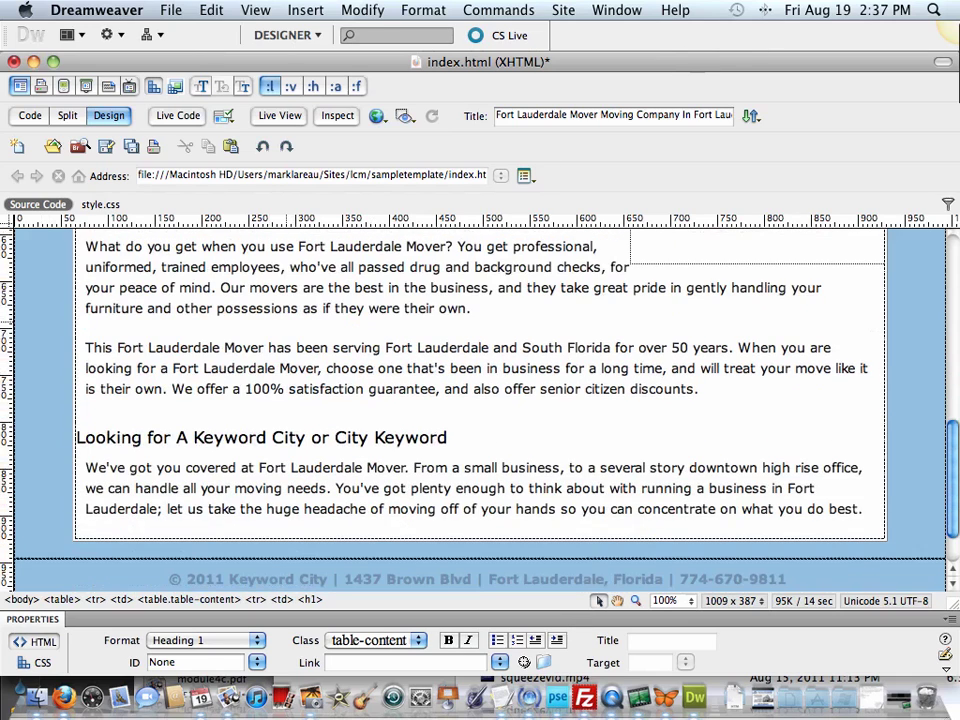
scroll(480, 400, up, 5)
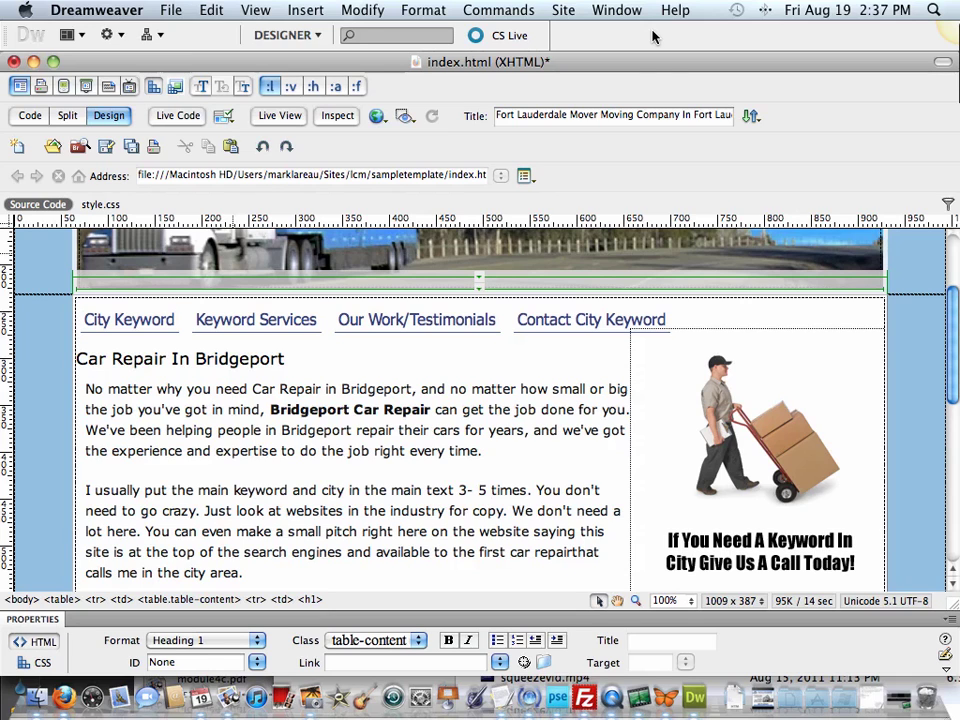
scroll(480, 410, up, 2)
scroll(480, 410, down, 5)
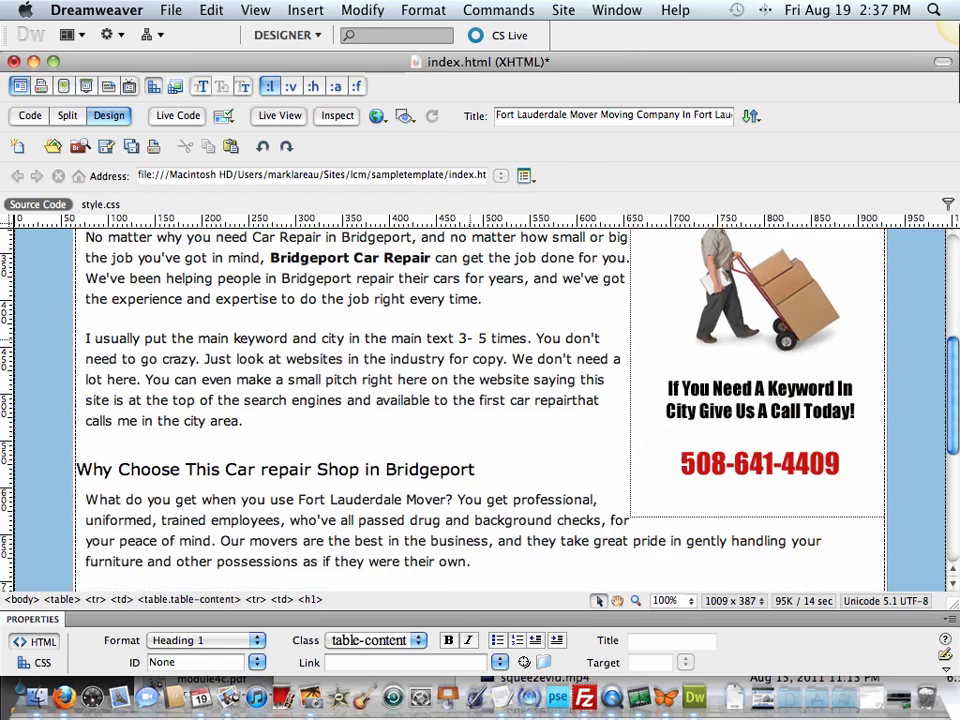
scroll(480, 410, down, 1)
scroll(480, 410, down, 3)
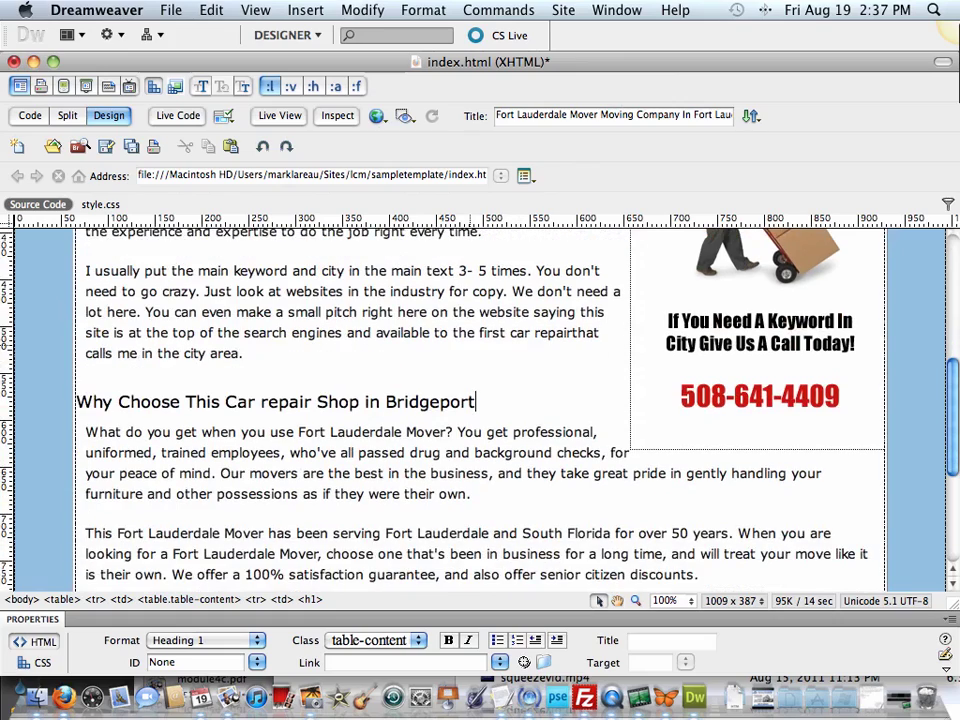
scroll(480, 410, down, 10)
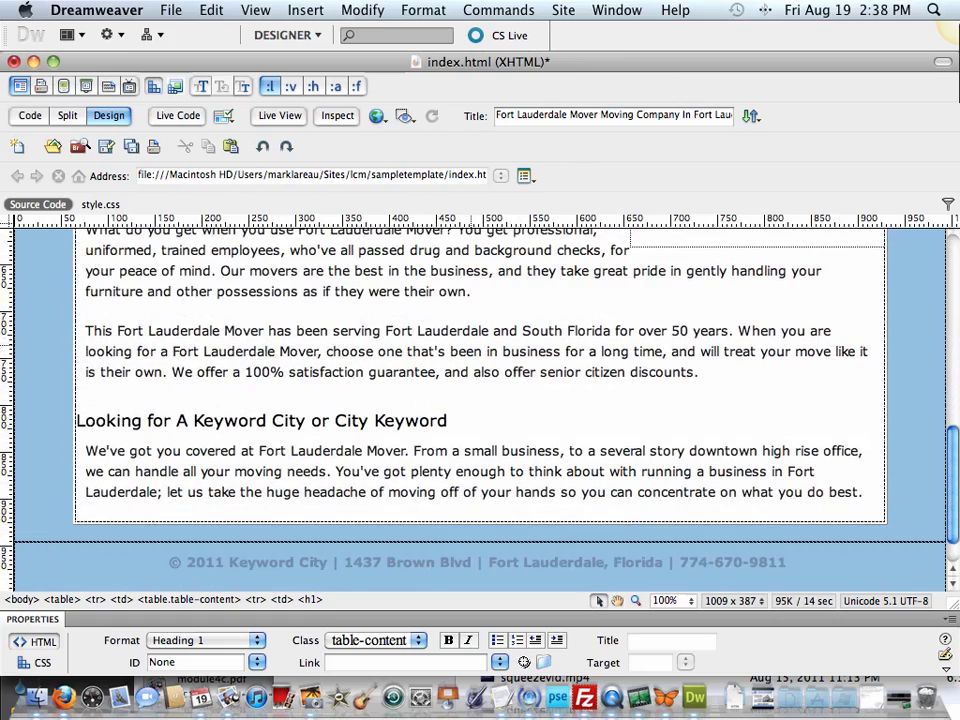
scroll(480, 410, up, 15)
scroll(480, 410, down, 10)
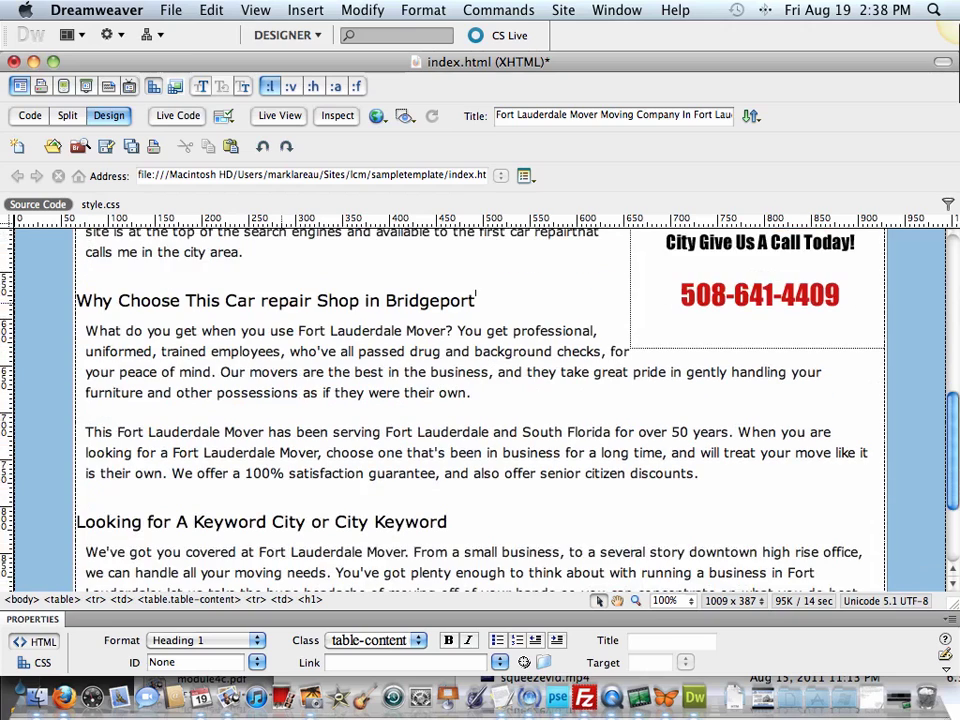
Capitalize "repair" as "Repair" in the "Why Choose This Car repair Shop in Bridgeport" heading.
scroll(480, 410, down, 2)
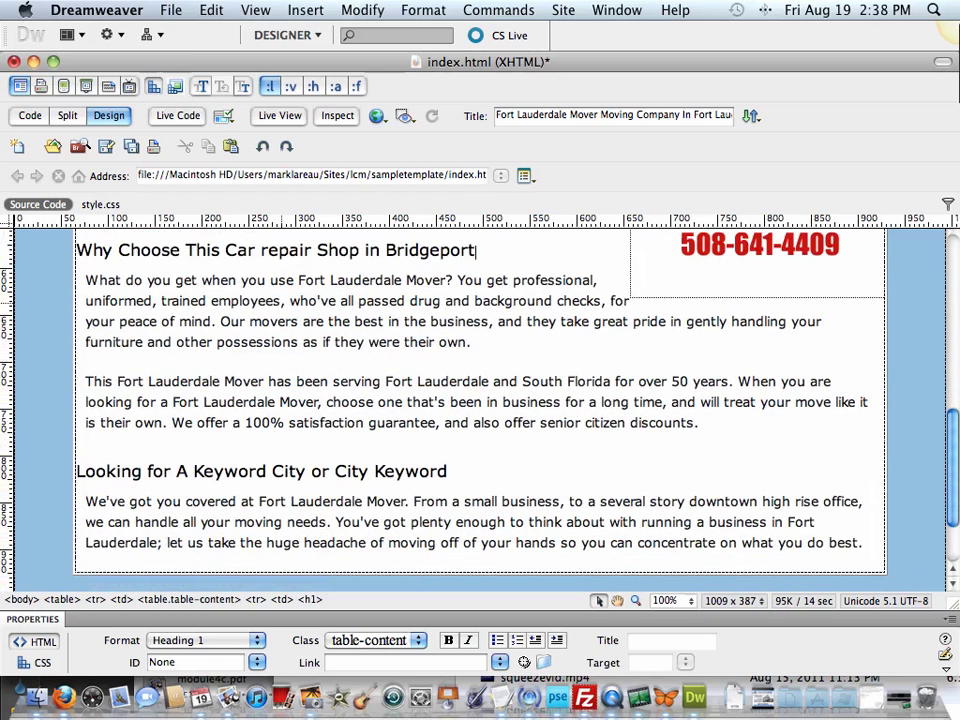
click(265, 250)
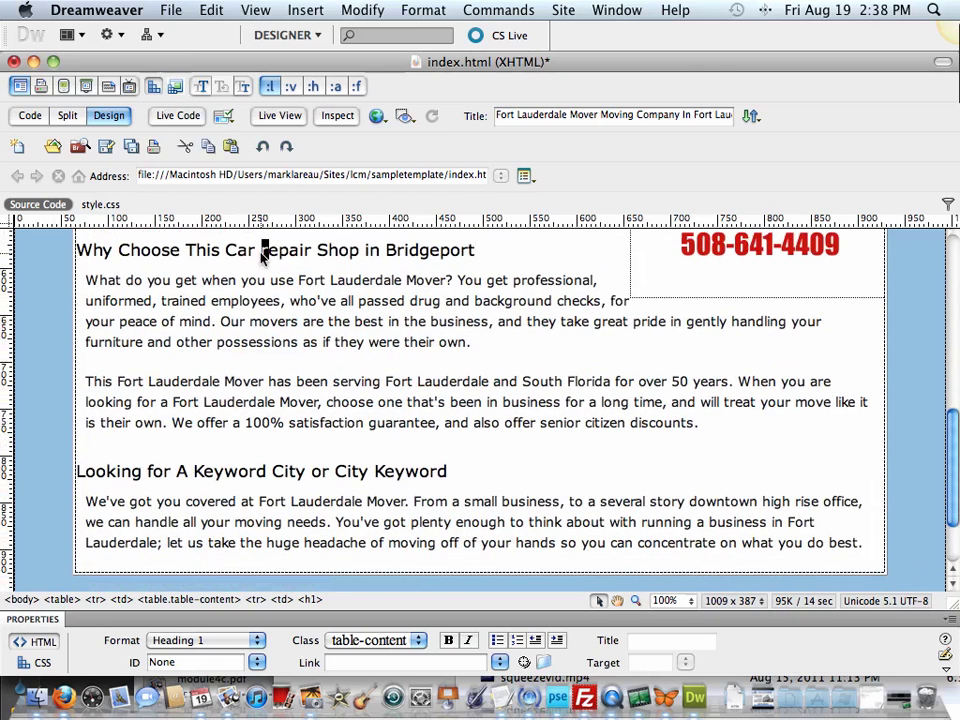
text(R)
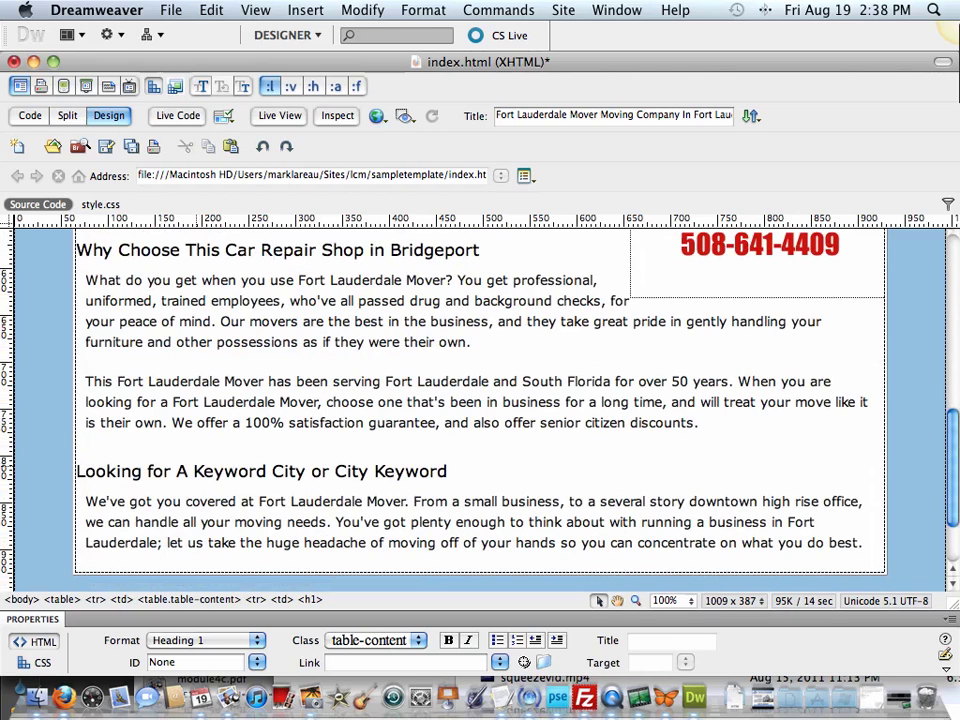
Reword the "Looking for A Keyword City or City Keyword" heading to "Looking for A Bridgeport Car Repair Facility".
drag(193, 471, 447, 471)
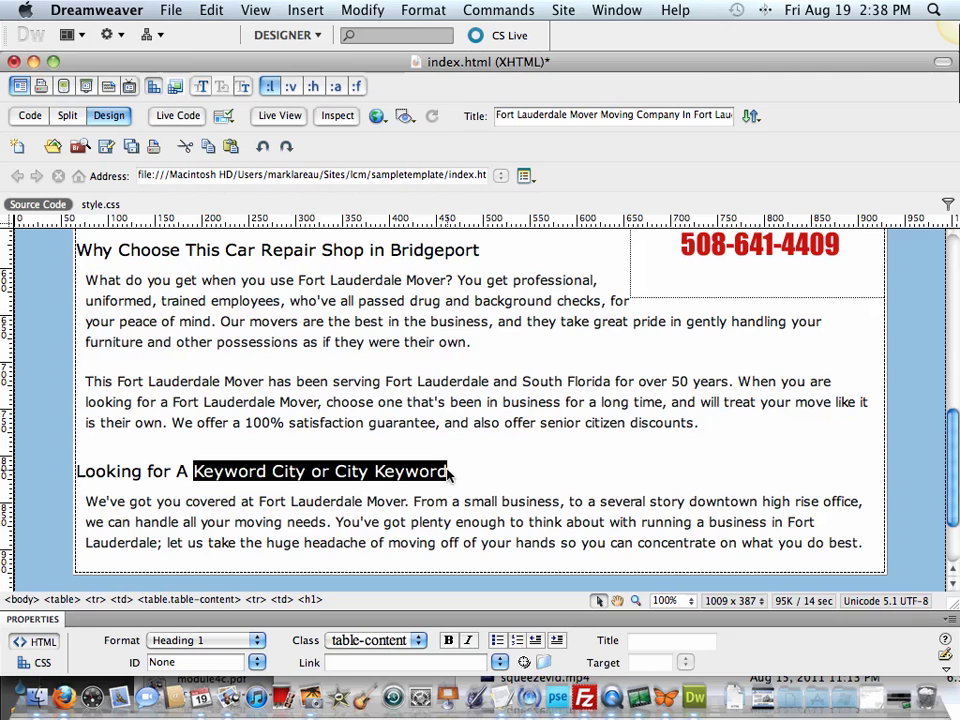
text(Bri)
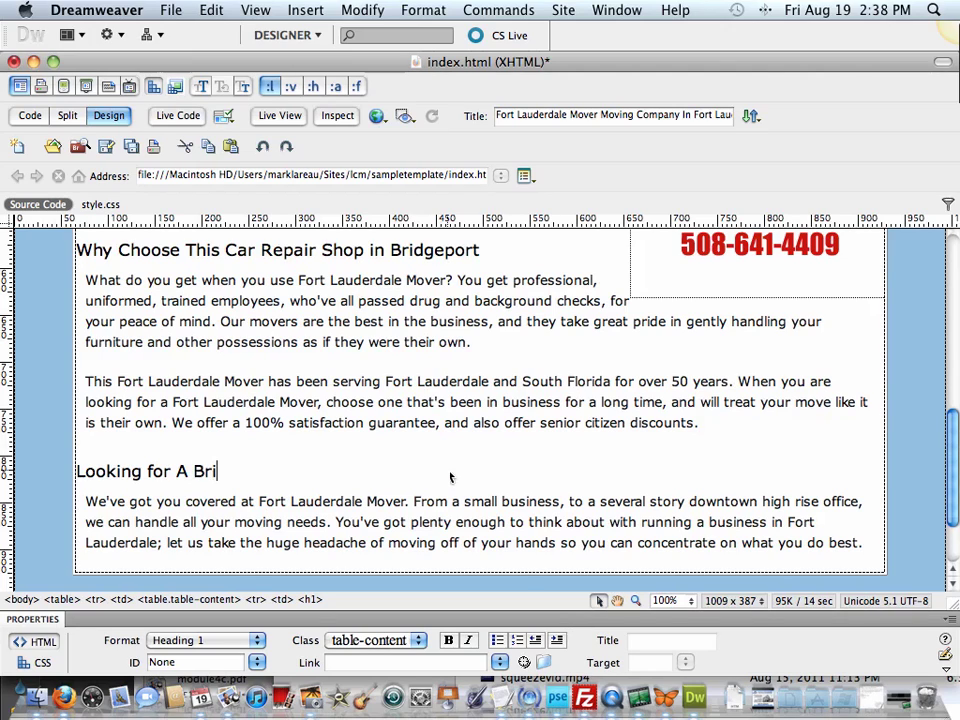
text(dgep)
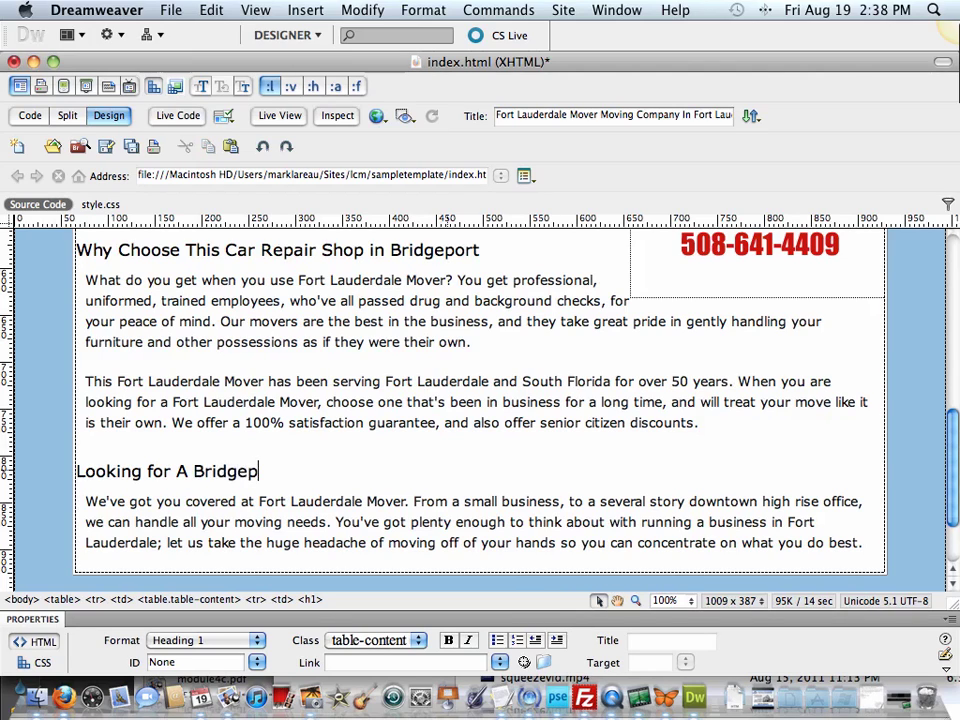
text(ort Car repair F)
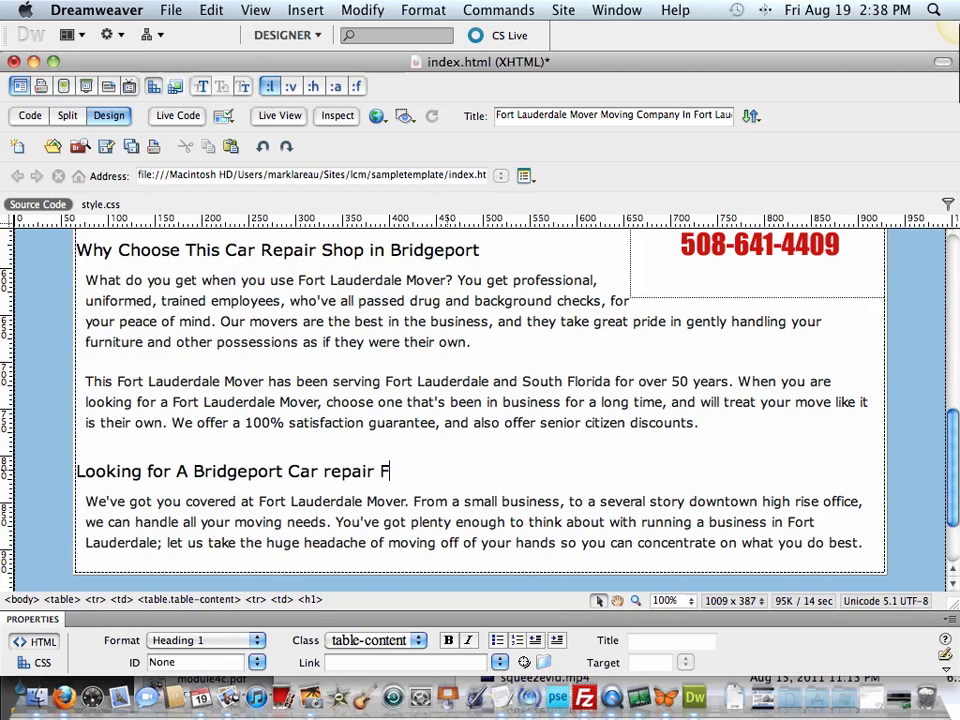
text(acility)
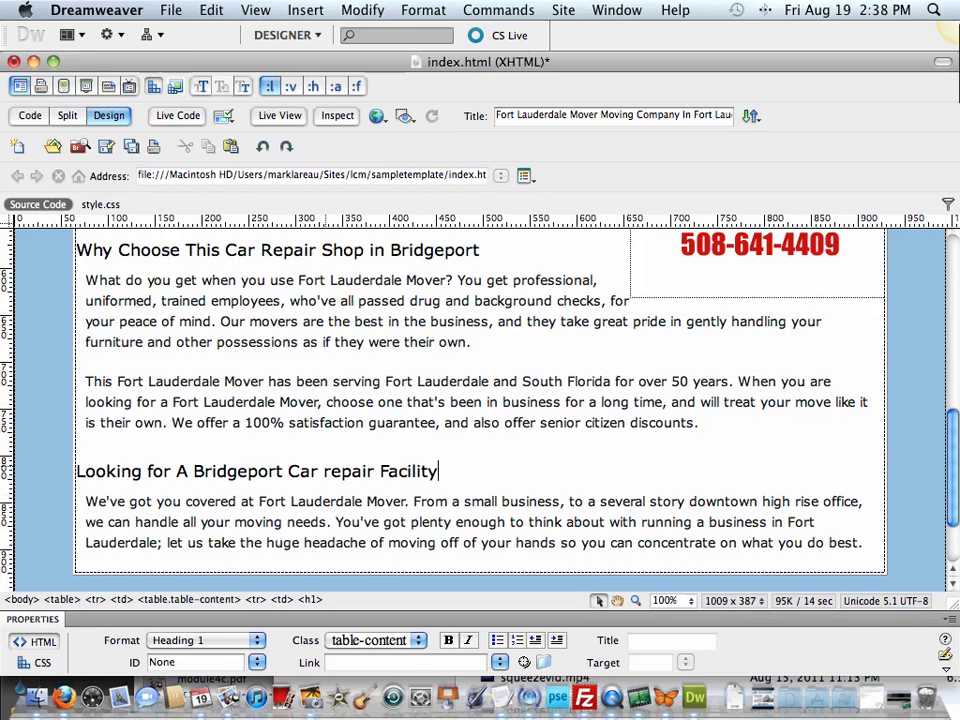
click(325, 471)
text(R)
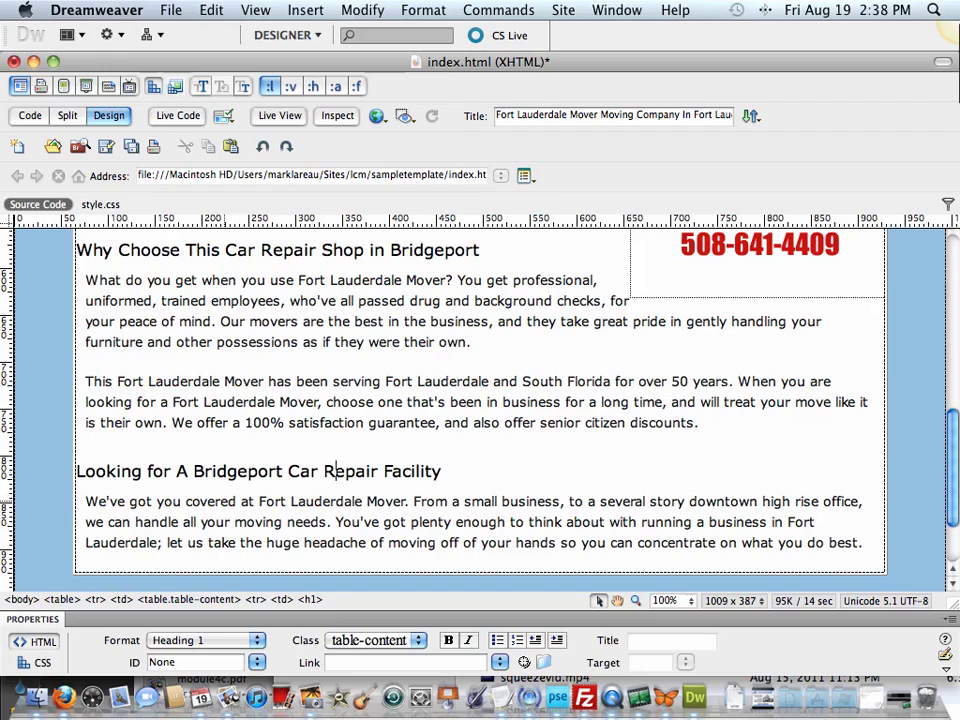
Replace the first navigation link's text "City Keyword" with "Bridgeport Car Repair".
scroll(325, 467, down, 2)
scroll(480, 410, up, 10)
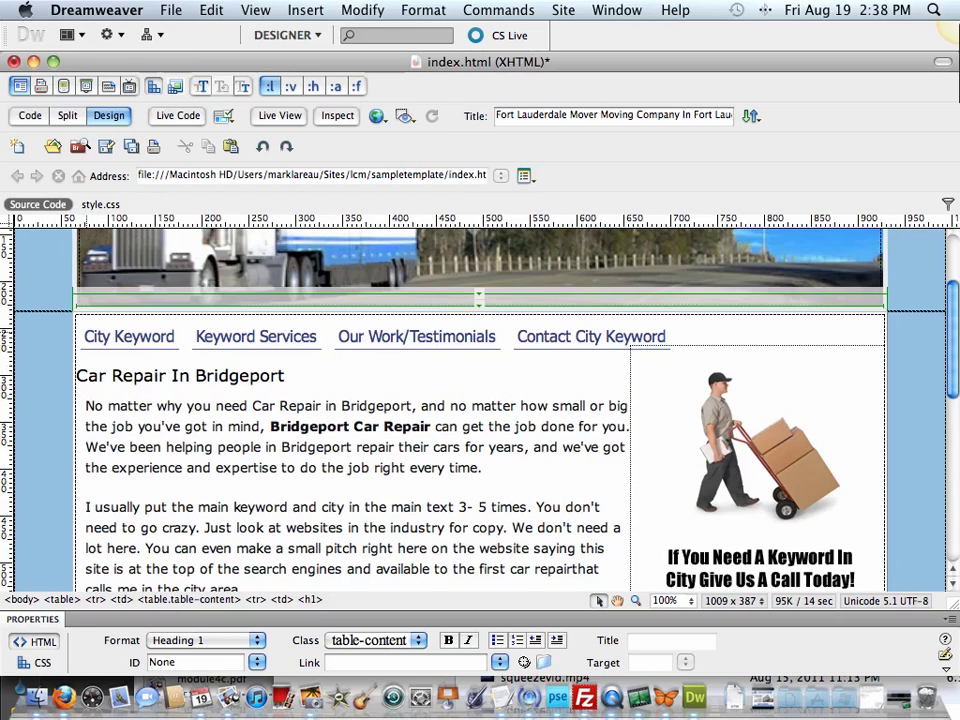
drag(84, 337, 174, 337)
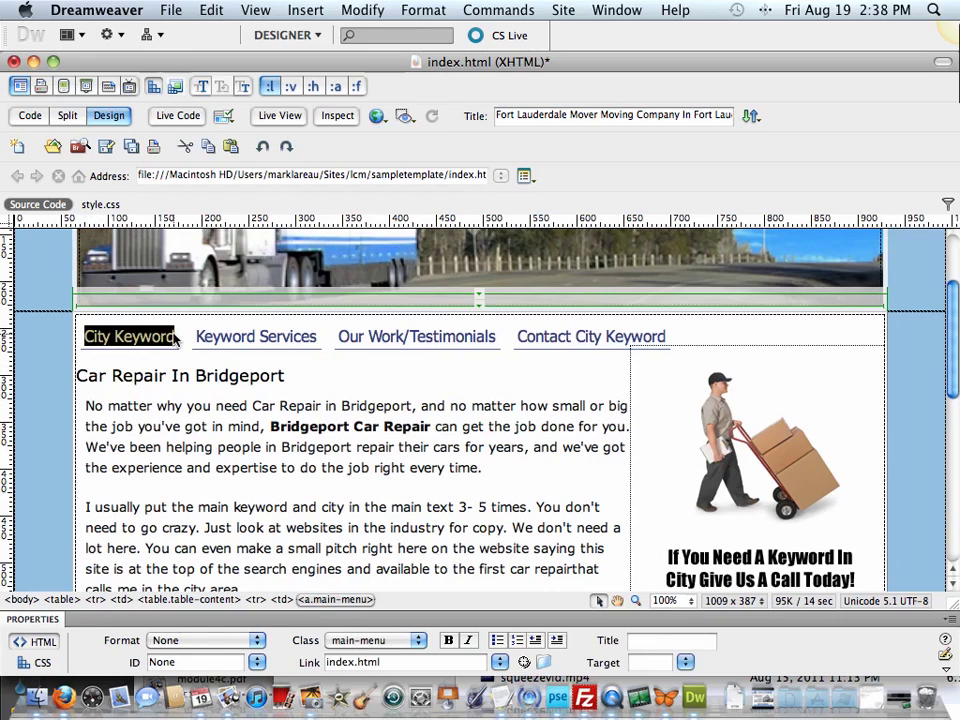
text(Bridge)
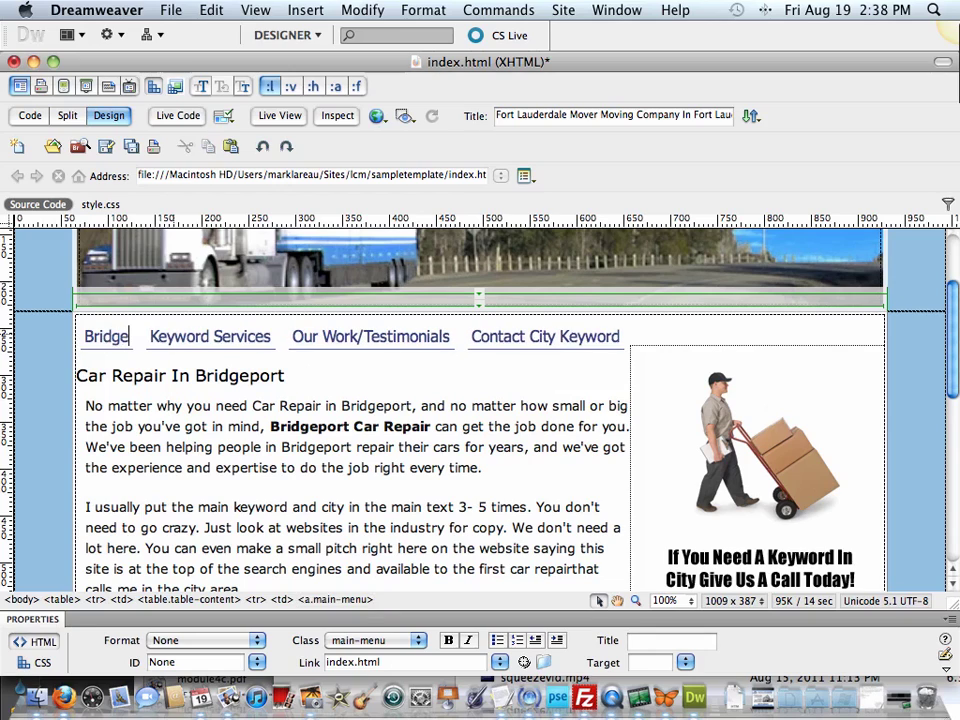
text(port Car )
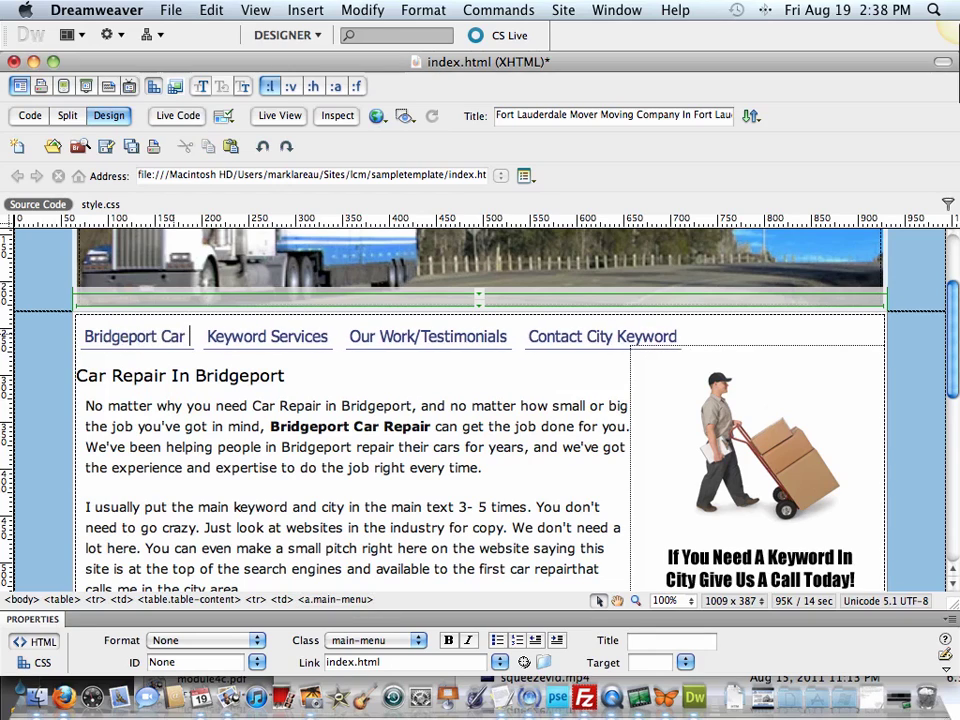
text(repair)
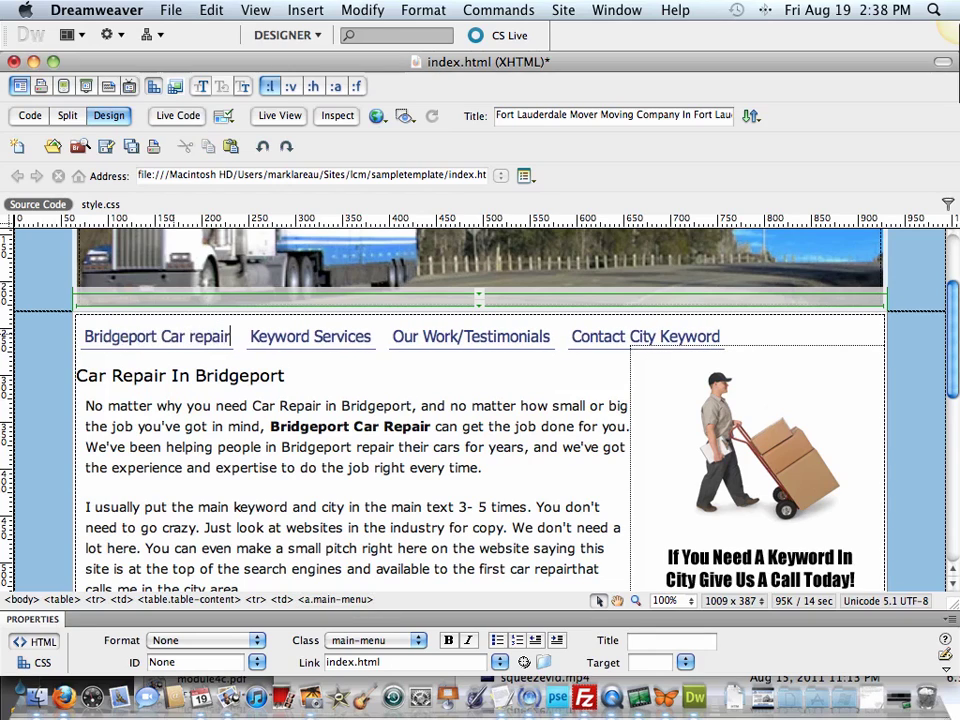
click(195, 337)
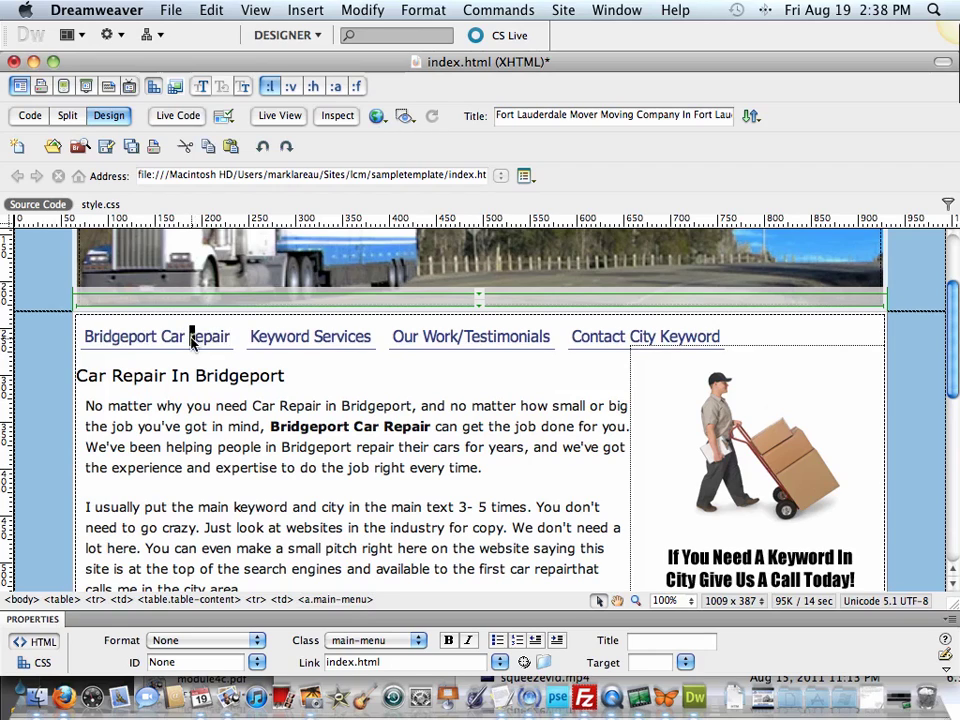
key(BackSpace)
text(R)
Change the "Keyword Services" navigation link to "Car Repair Services".
drag(313, 337, 254, 337)
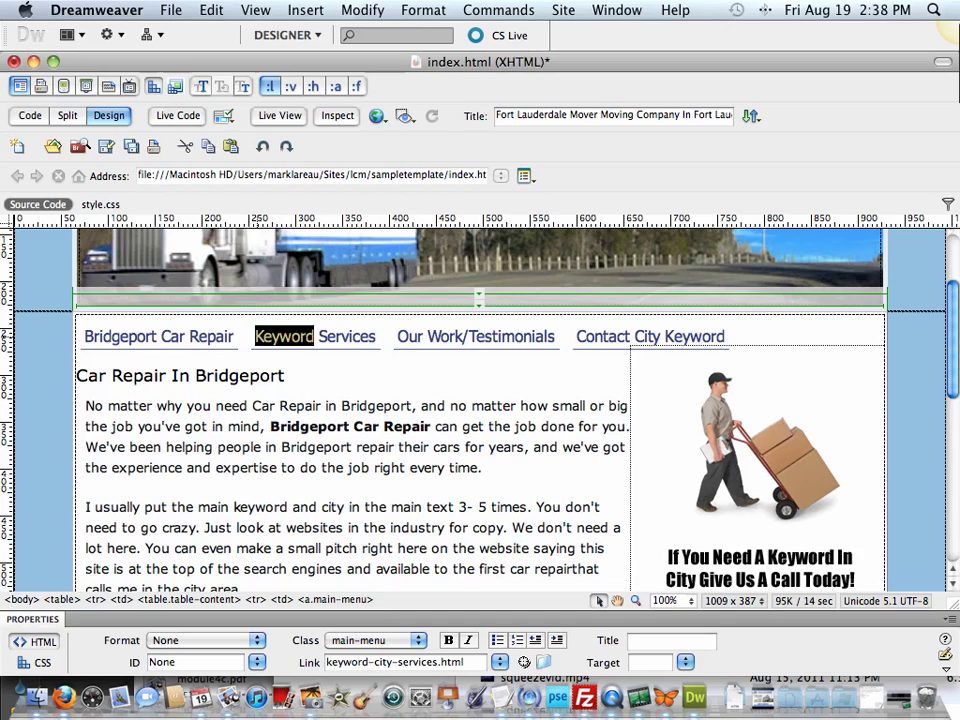
text(Car Repai)
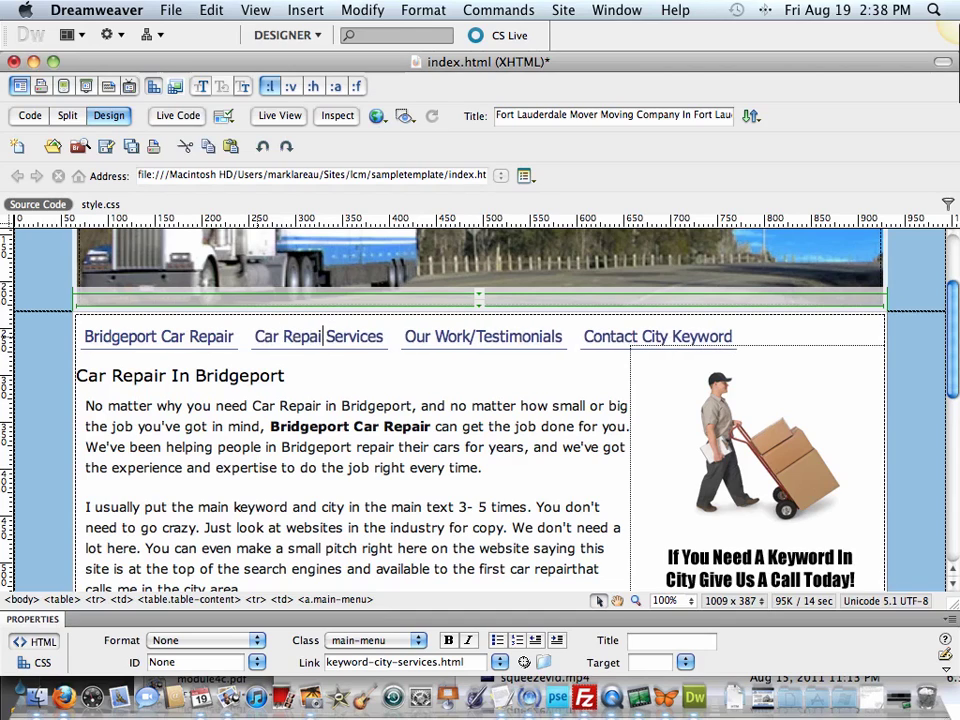
text(r)
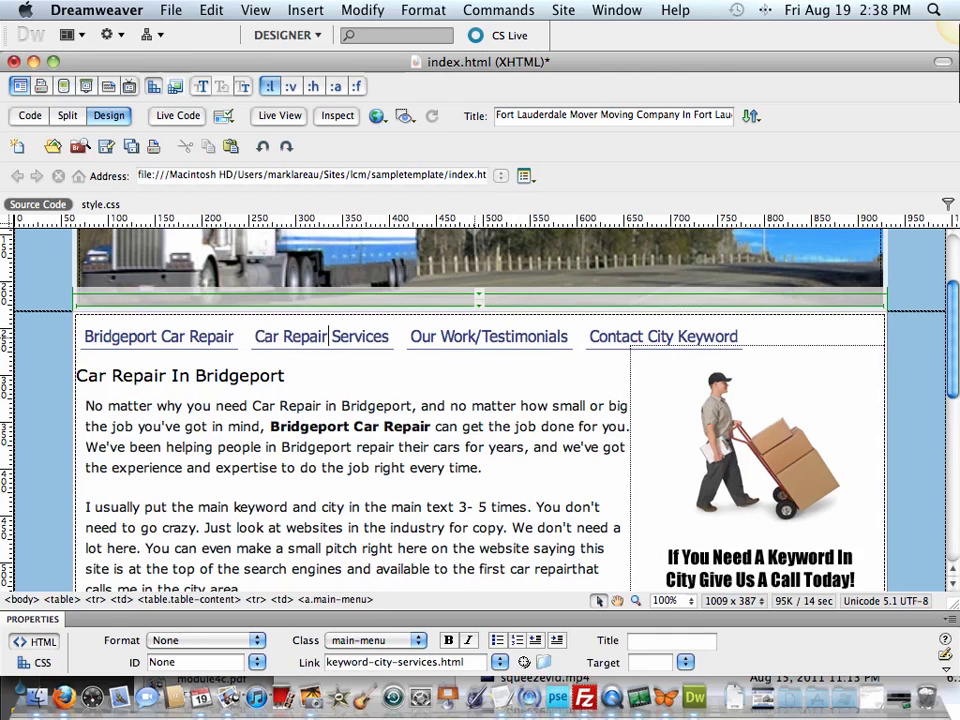
Remove "/Testimonials" from the "Our Work/Testimonials" navigation link.
click(476, 337)
drag(476, 337, 568, 337)
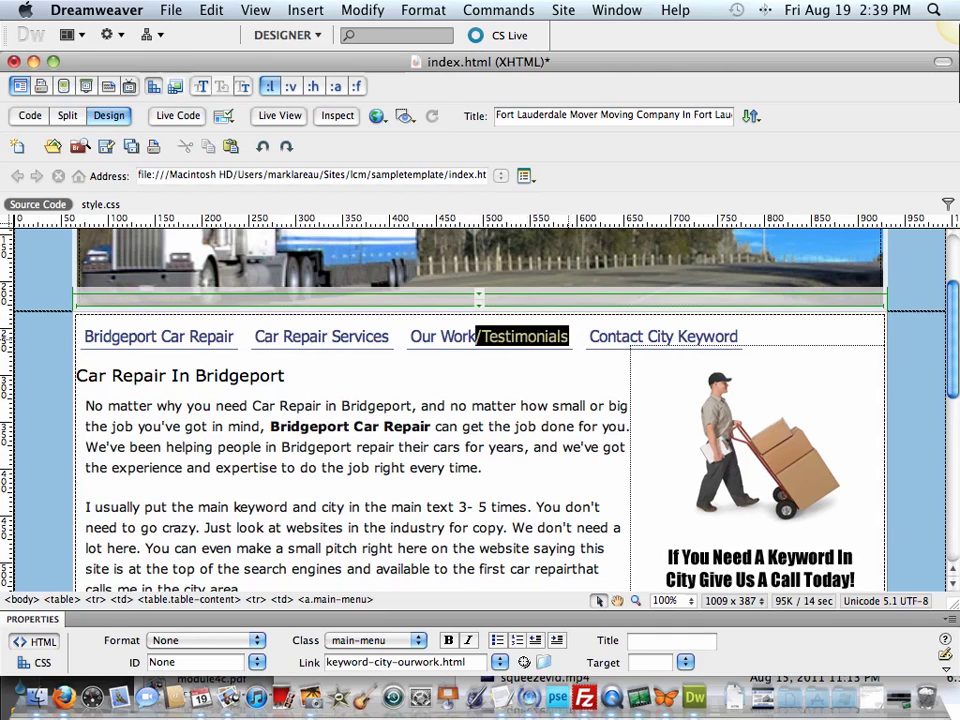
key(BackSpace)
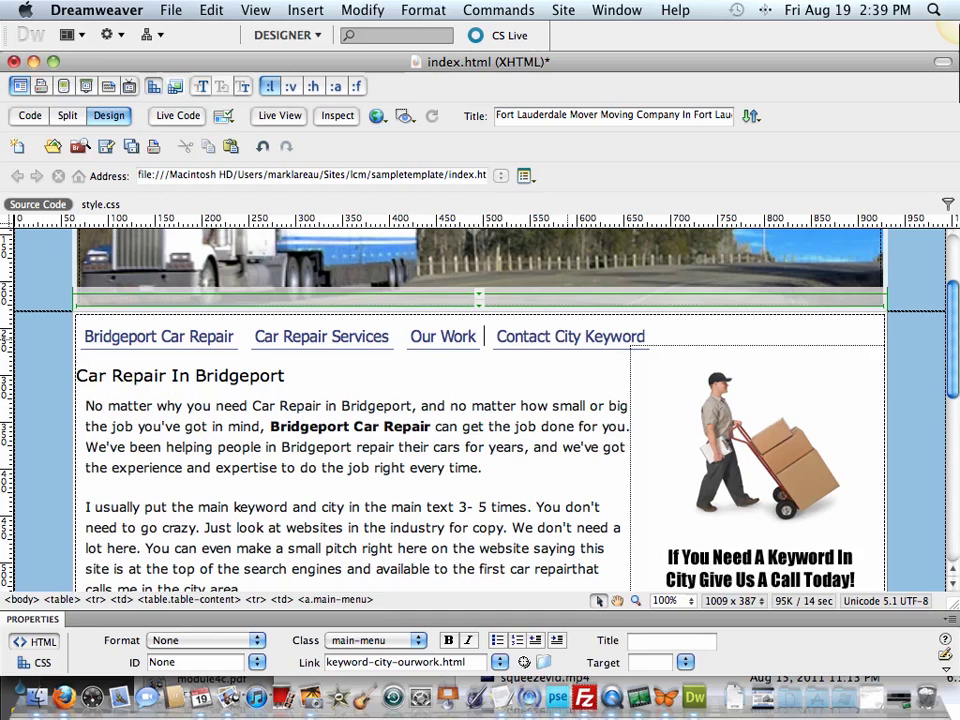
key(BackSpace)
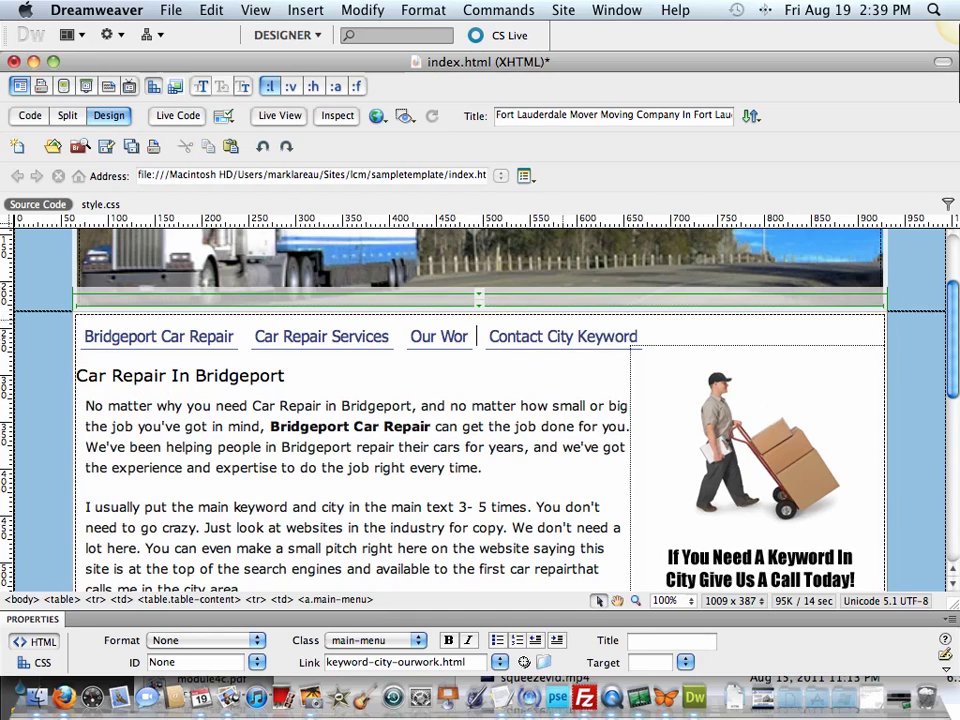
Change the last navigation link to "Contact Bridgeport Car Repair" and restore the missing "k" in the "Our Work" link.
drag(546, 337, 634, 222)
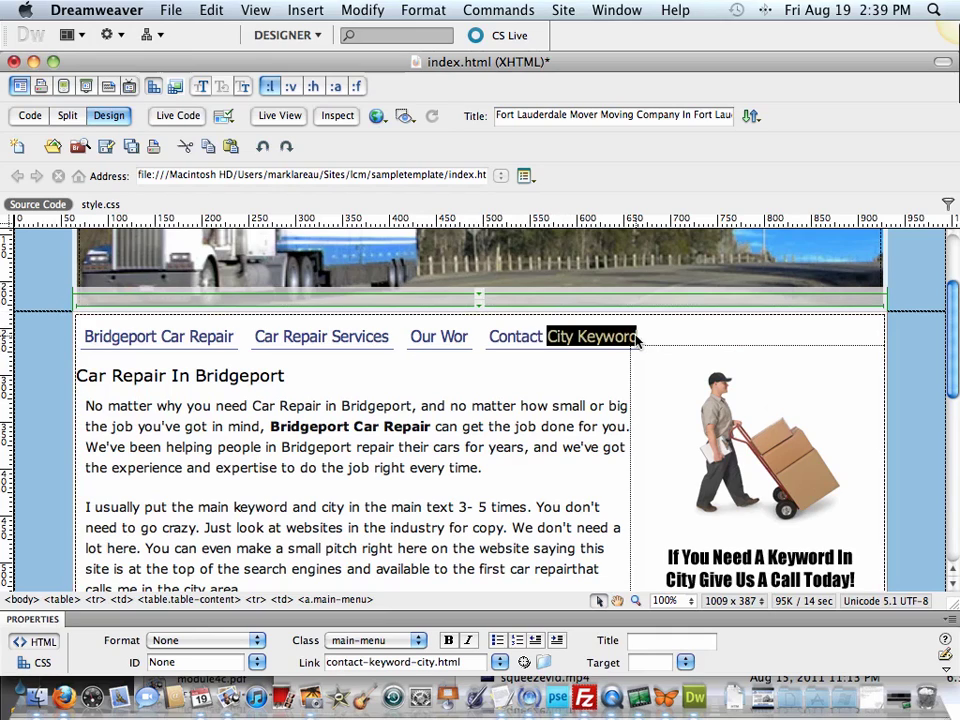
text(Bridgepo)
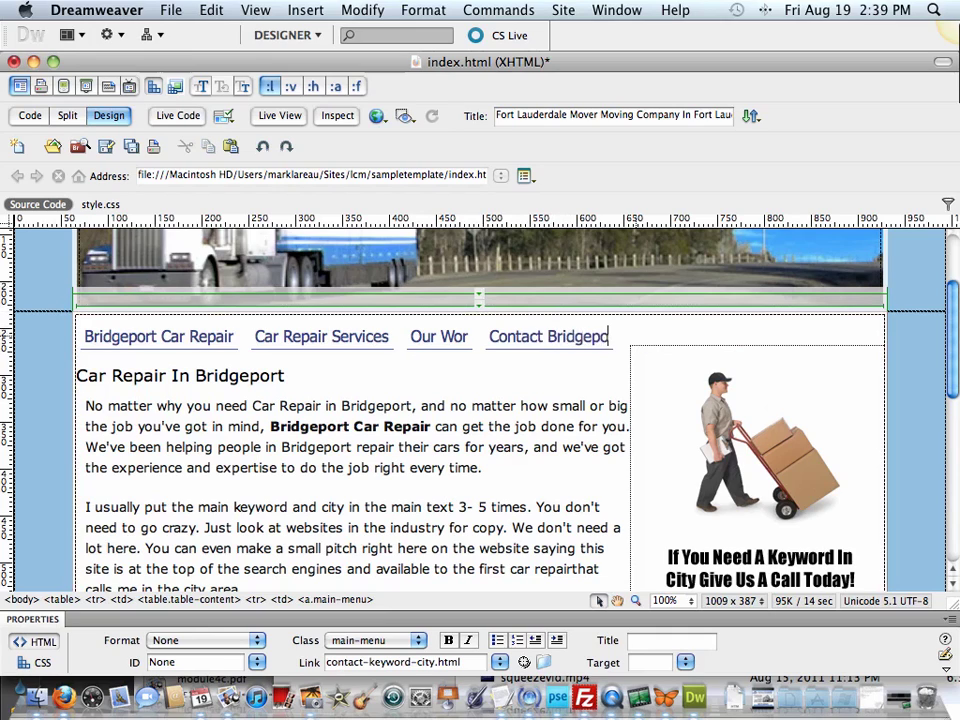
text(rt Car repair)
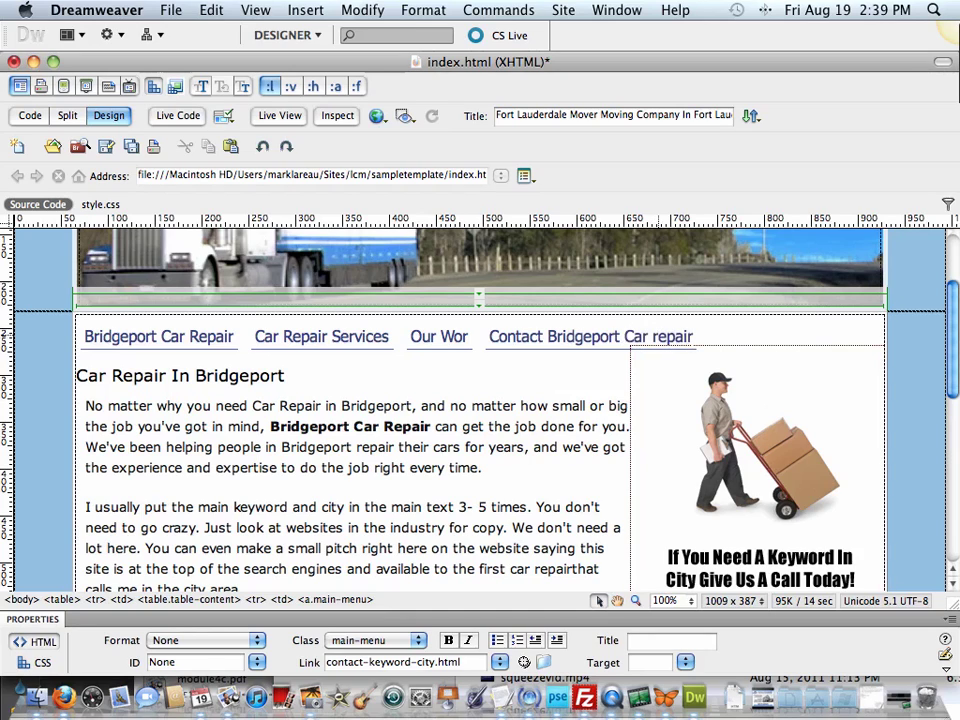
drag(652, 336, 659, 336)
text(R)
click(438, 336)
text(k)
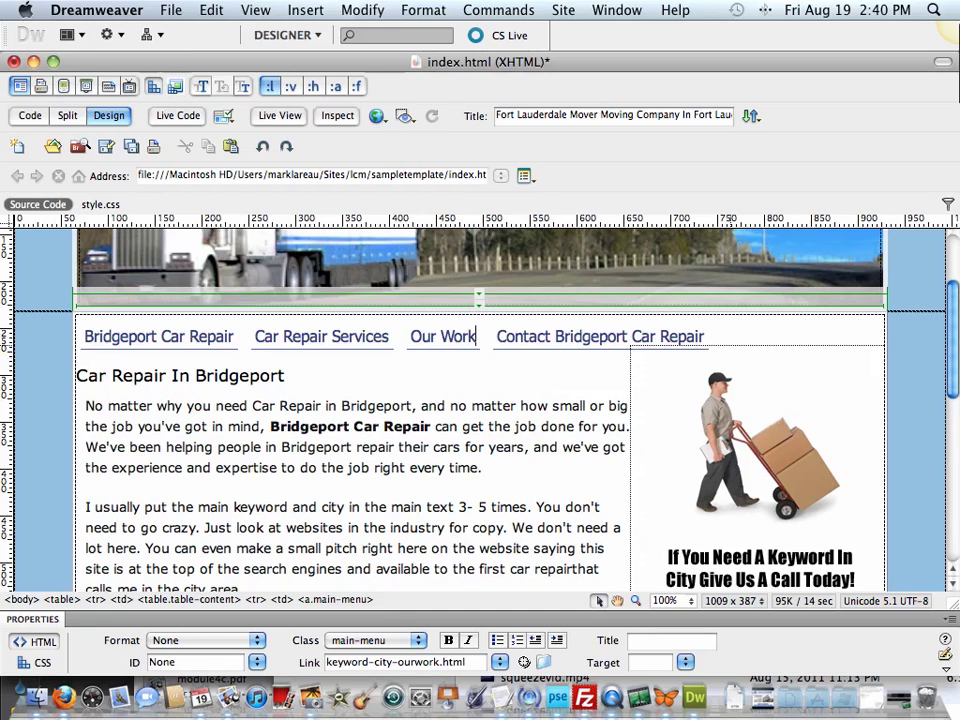
Select the mover picture beside the home page text to examine its content and image properties.
scroll(480, 410, down, 5)
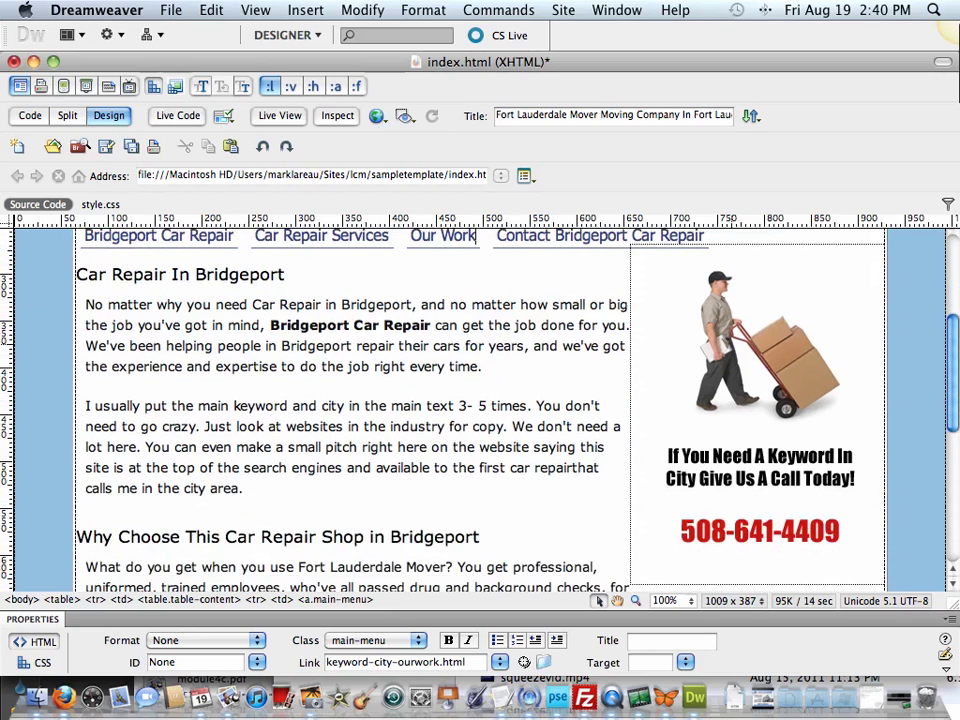
scroll(480, 410, up, 8)
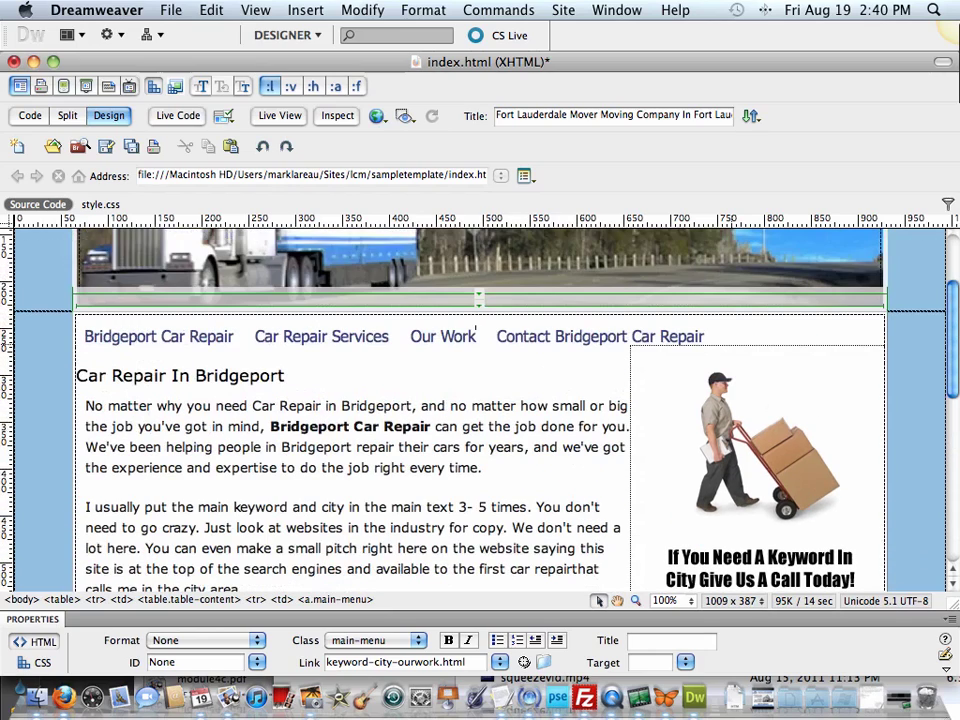
scroll(480, 410, down, 2)
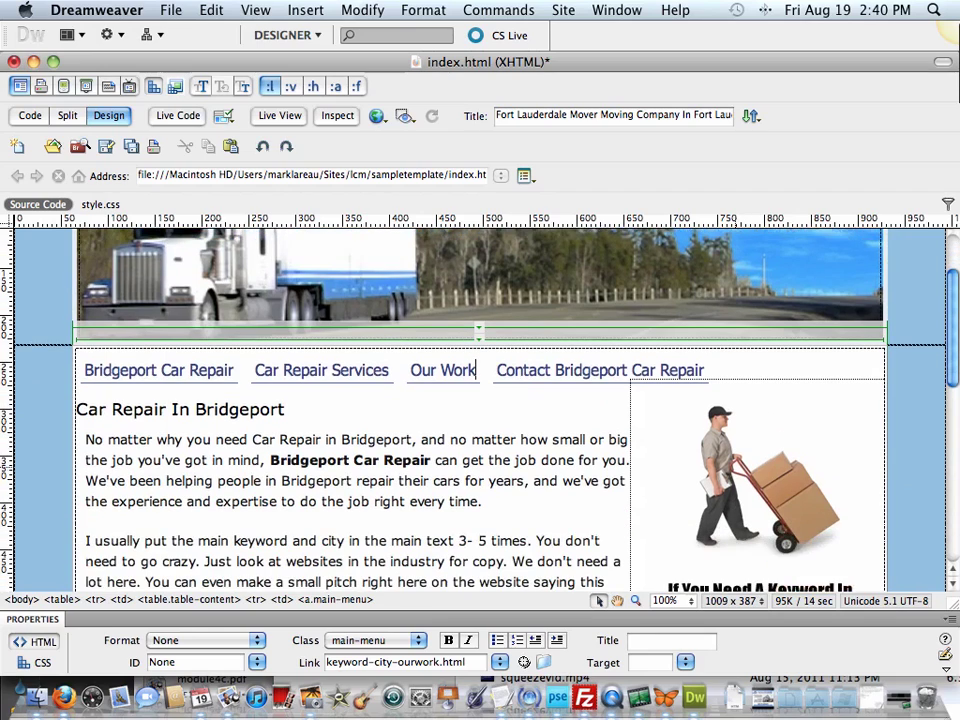
click(760, 480)
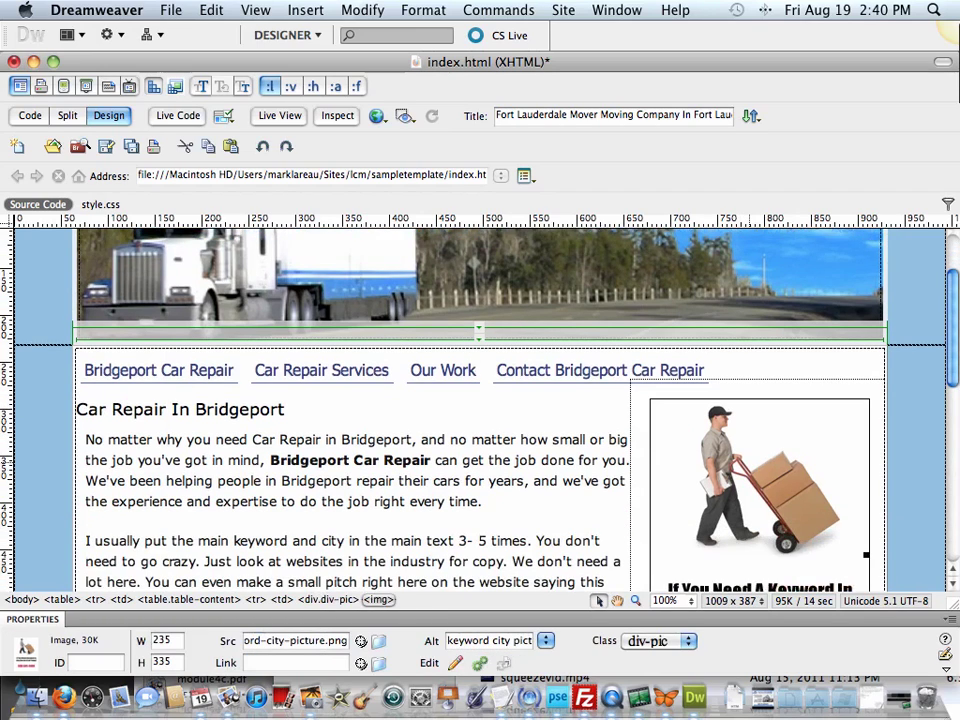
scroll(733, 400, down, 3)
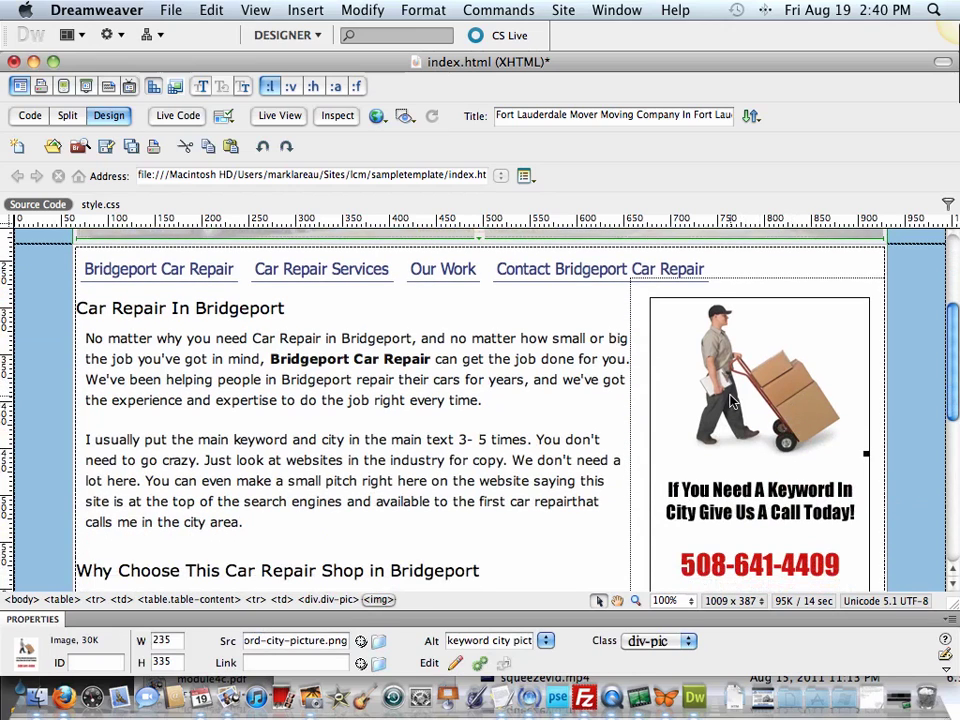
Switch to Finder and preview keyword-city-picture.png in the sampletemplate folder.
click(35, 697)
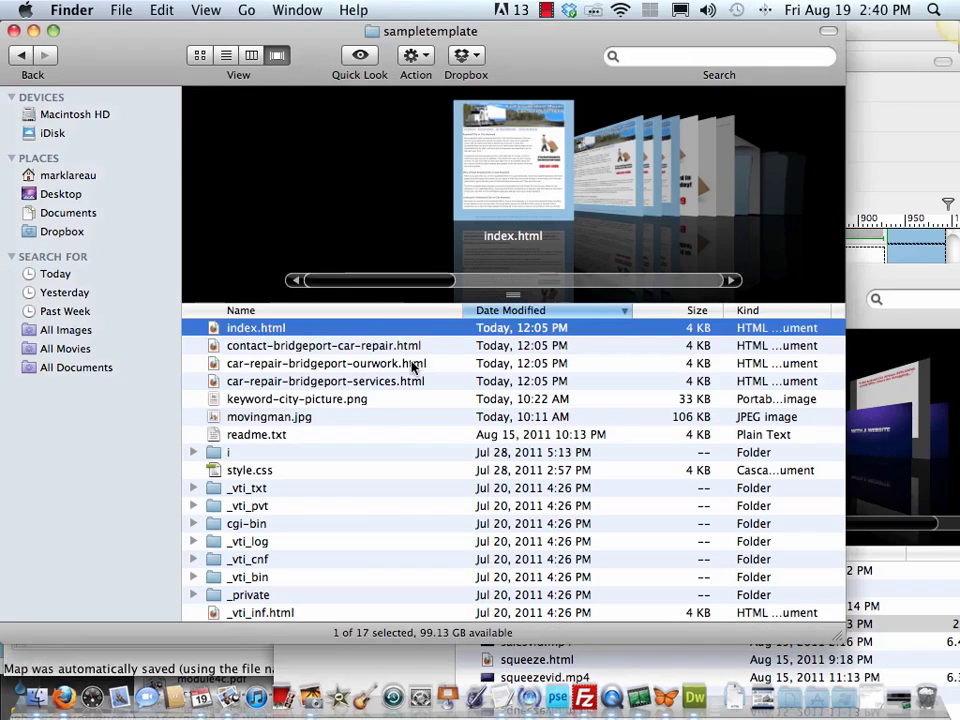
click(253, 400)
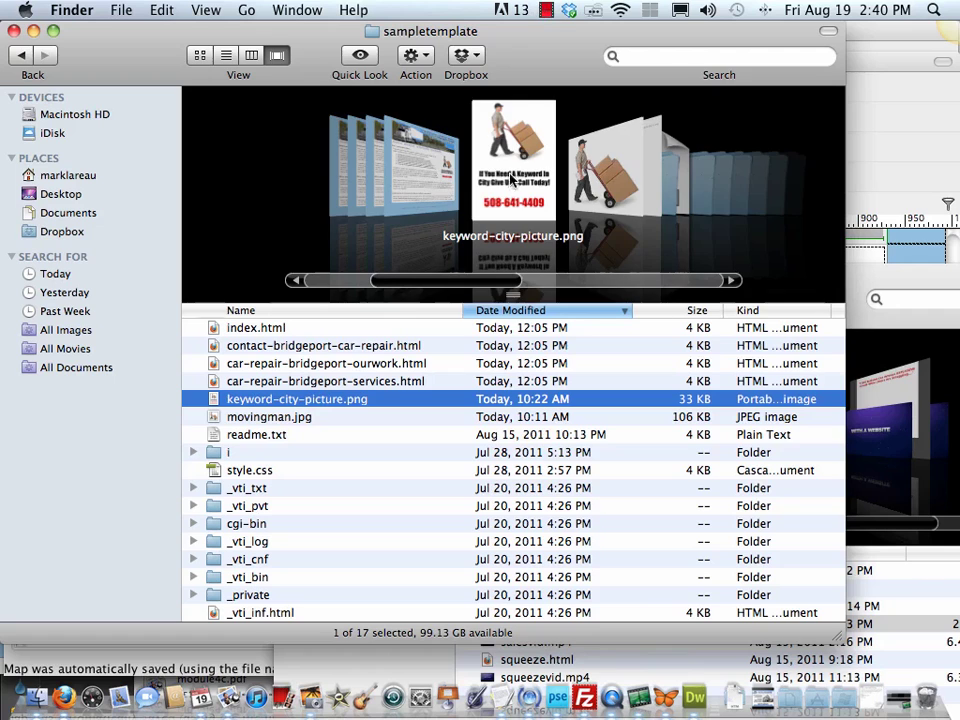
scroll(510, 182, down, 5)
scroll(477, 181, up, 3)
scroll(480, 180, up, 5)
Switch to Firefox to view the original template page with its header and mover picture, and return to Dreamweaver.
click(64, 697)
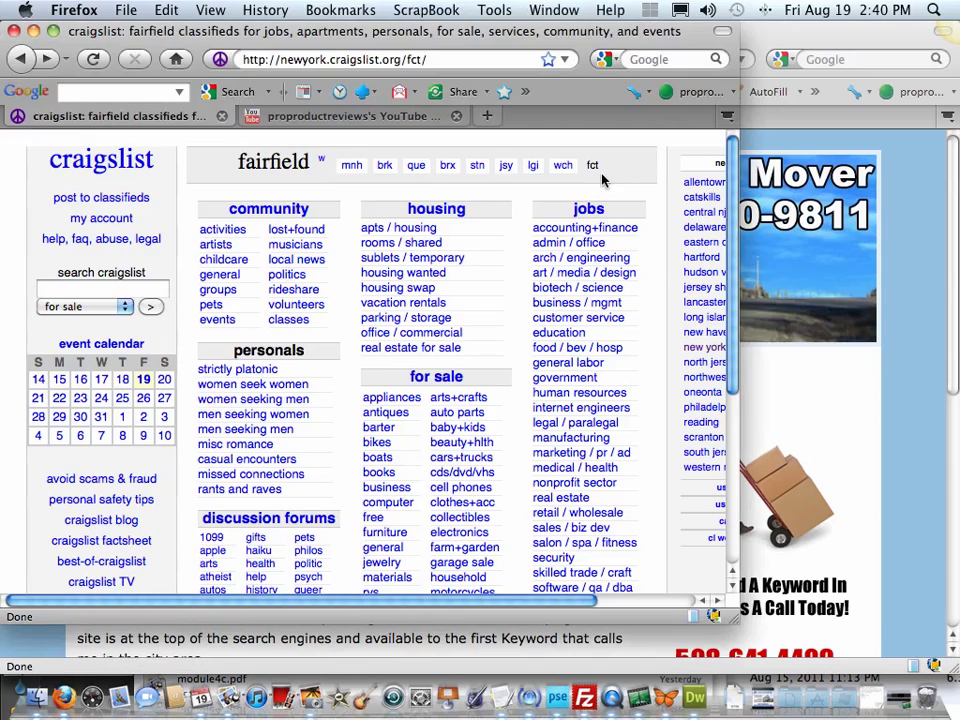
click(866, 163)
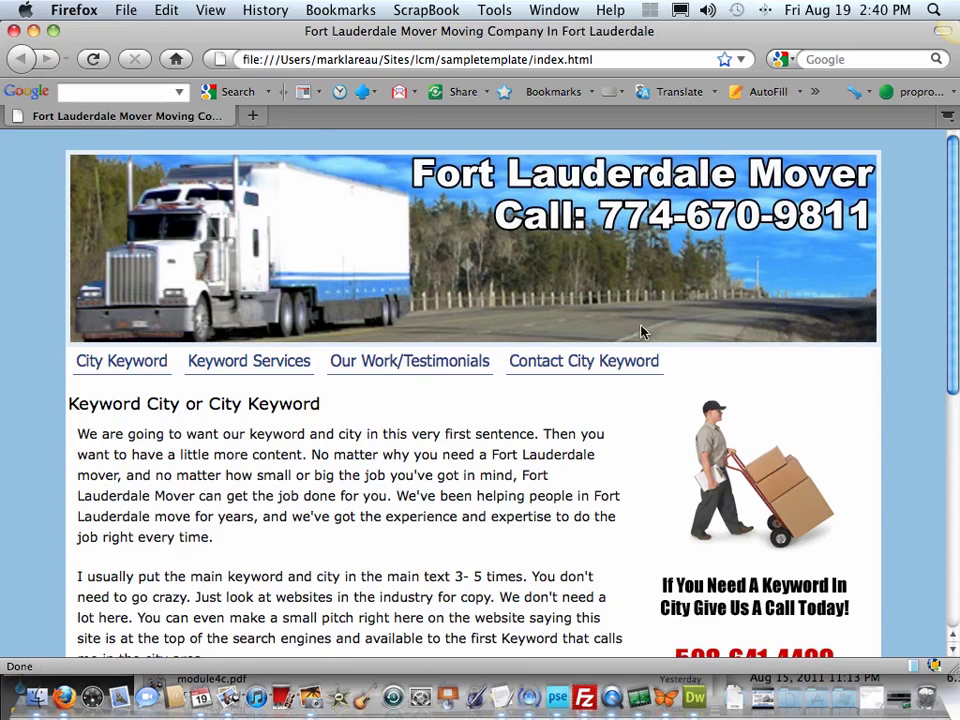
click(695, 697)
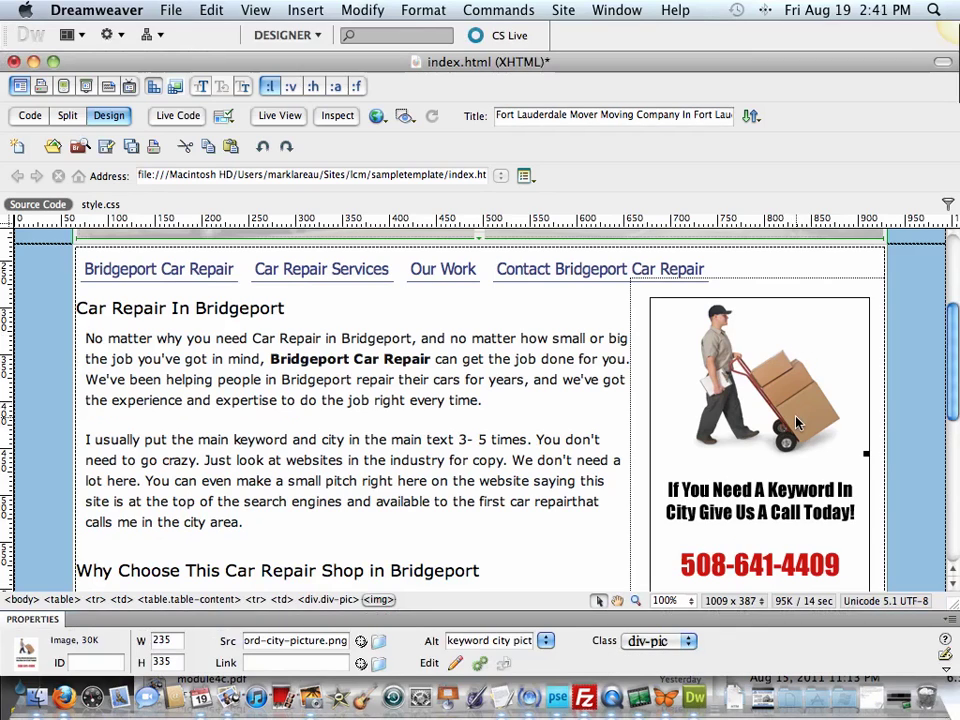
Show the selected mover picture's img tag with its alt text in the page's source code.
scroll(797, 422, down, 2)
scroll(797, 422, down, 1)
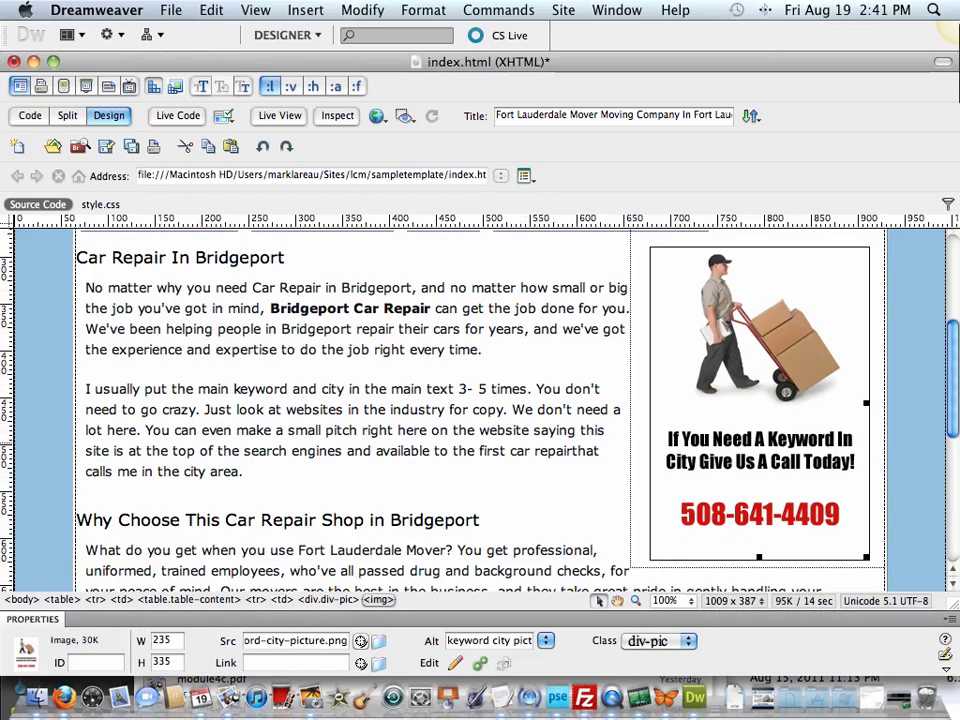
click(493, 646)
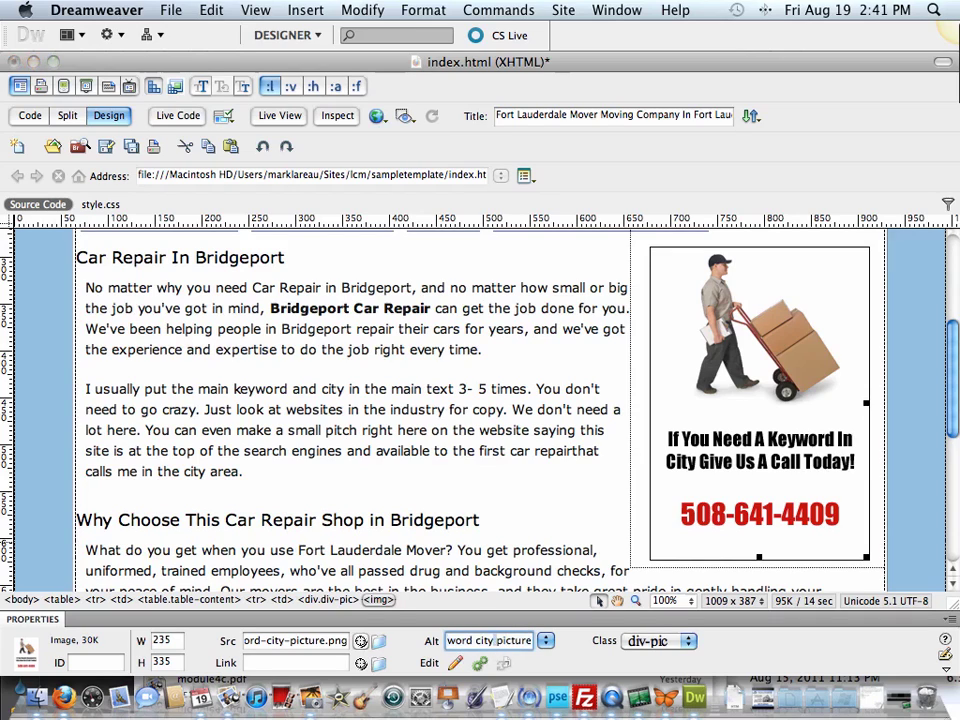
triple_click(494, 640)
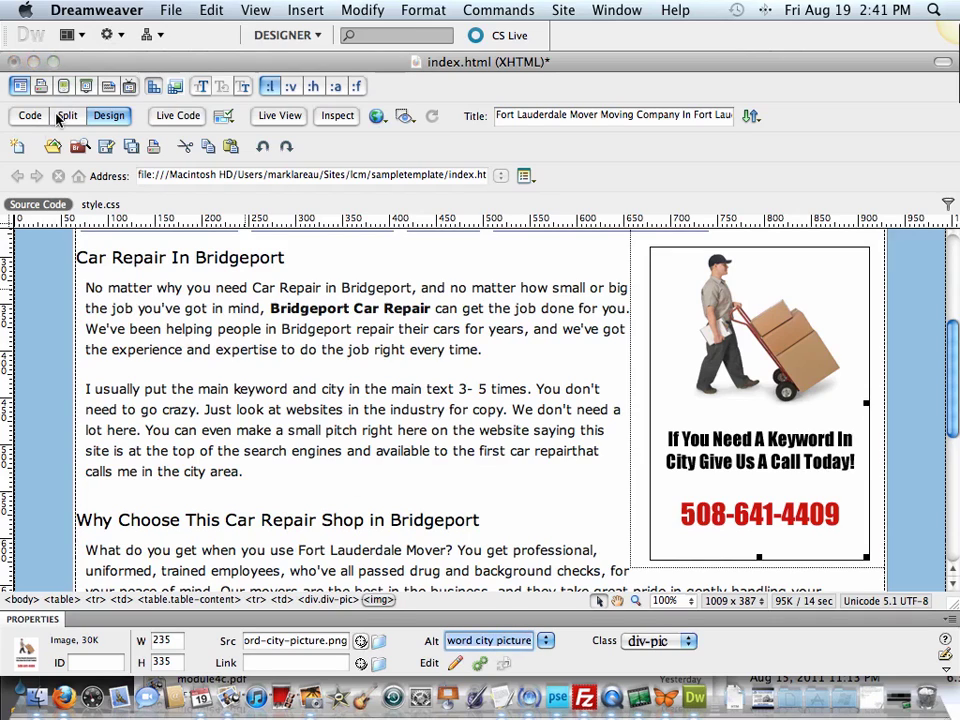
click(25, 117)
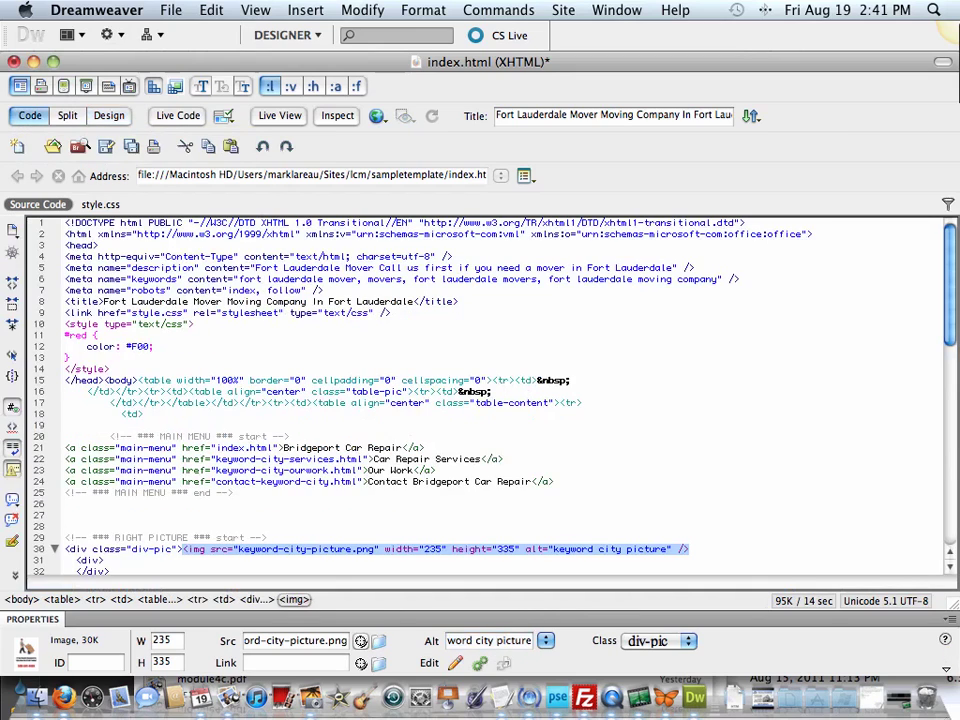
scroll(262, 540, down, 1)
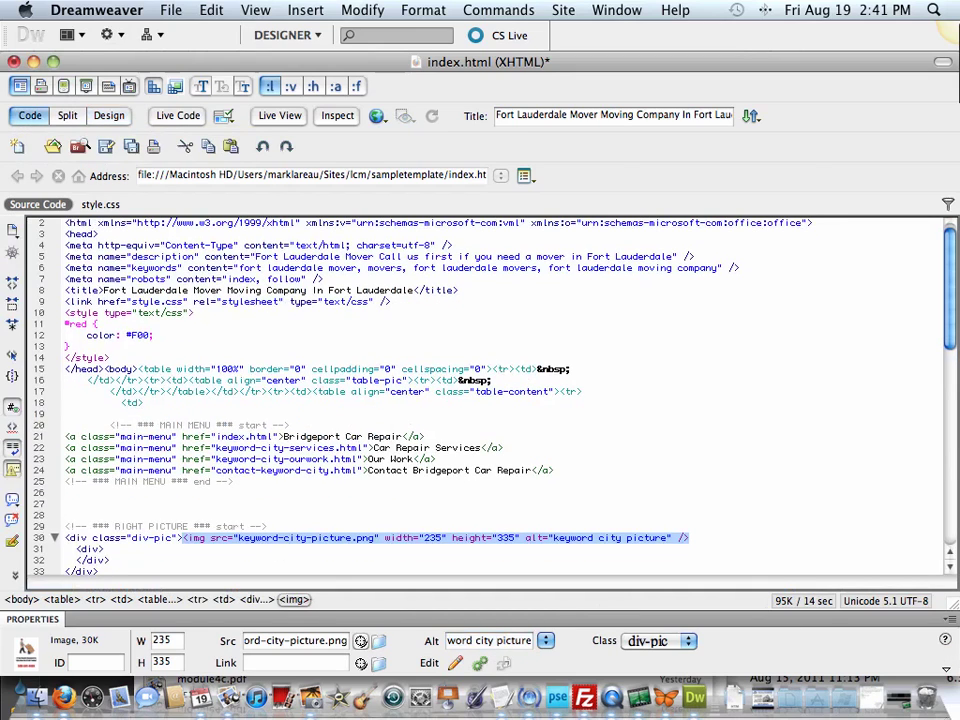
Replace "keyword city" in the right picture's alt text in the source code, making it "bridgeport car repair picture".
click(262, 538)
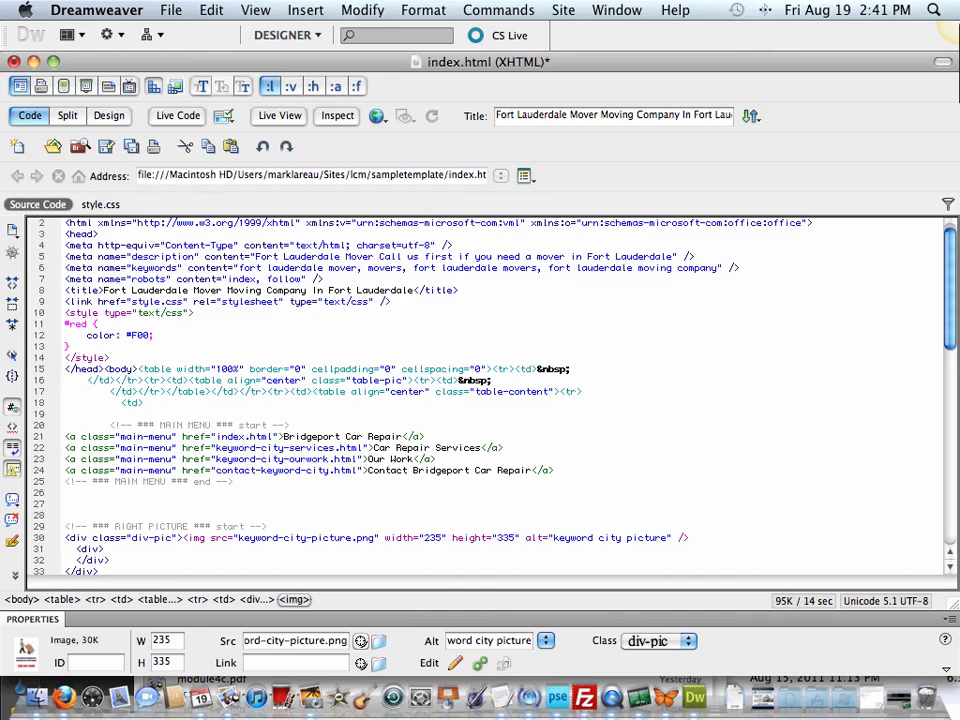
click(557, 538)
drag(555, 538, 621, 538)
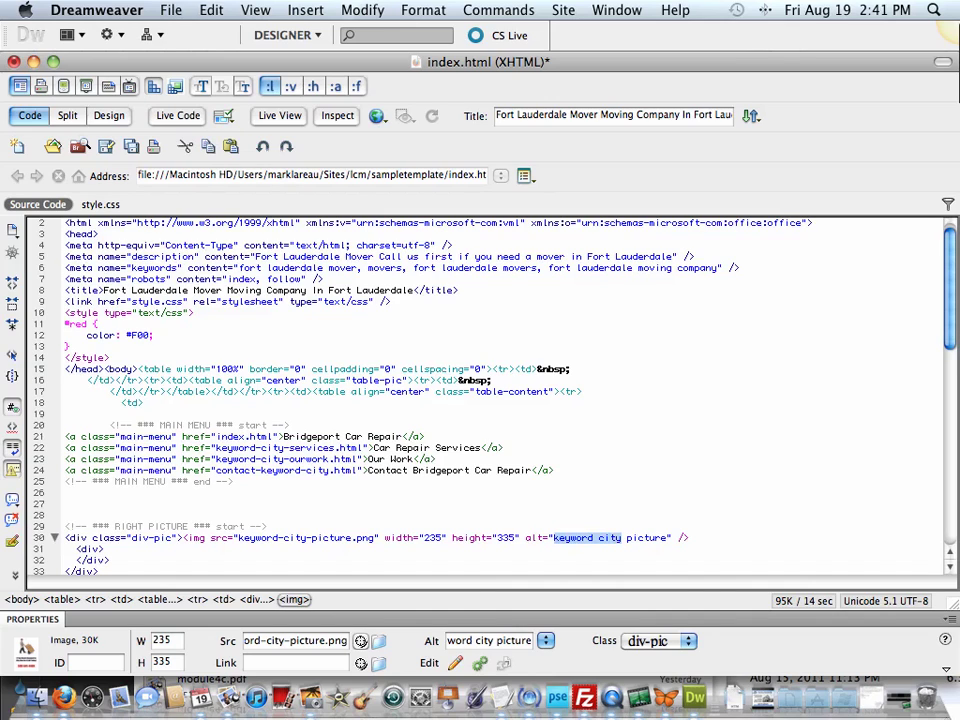
text(bri)
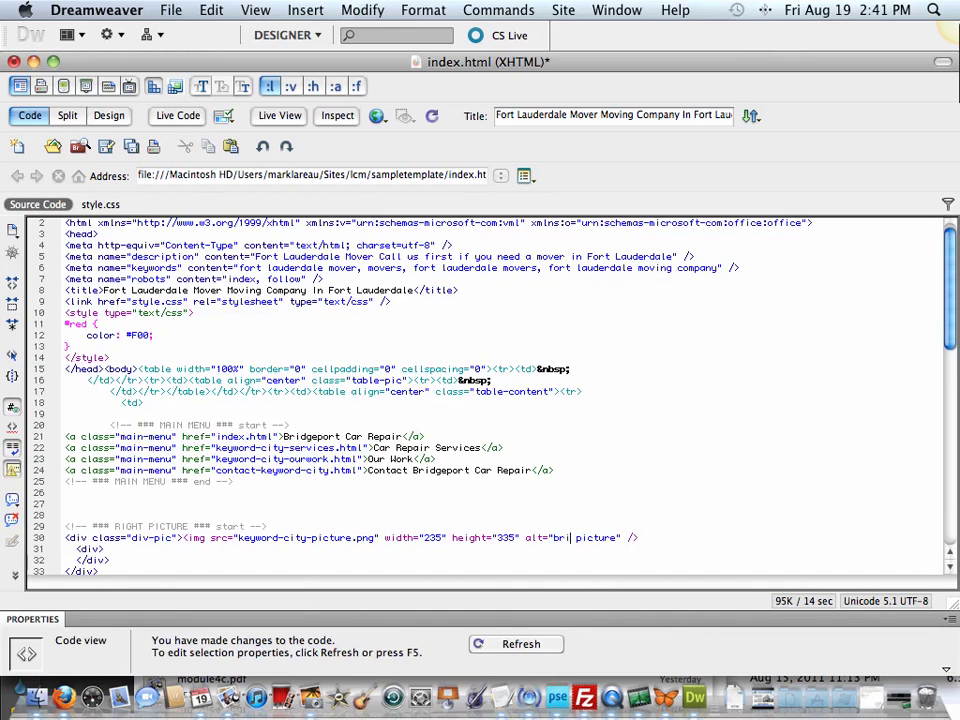
key(BackSpace)
key(BackSpace)
key(BackSpace)
click(557, 537)
text(bridgeport car repai)
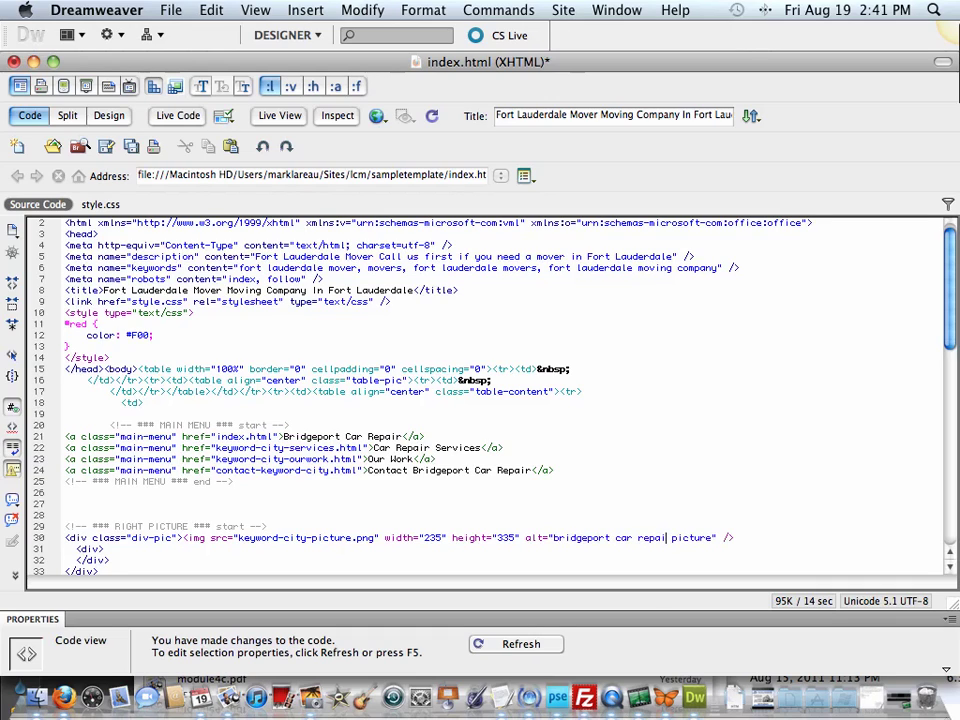
text(r)
scroll(487, 395, down, 1)
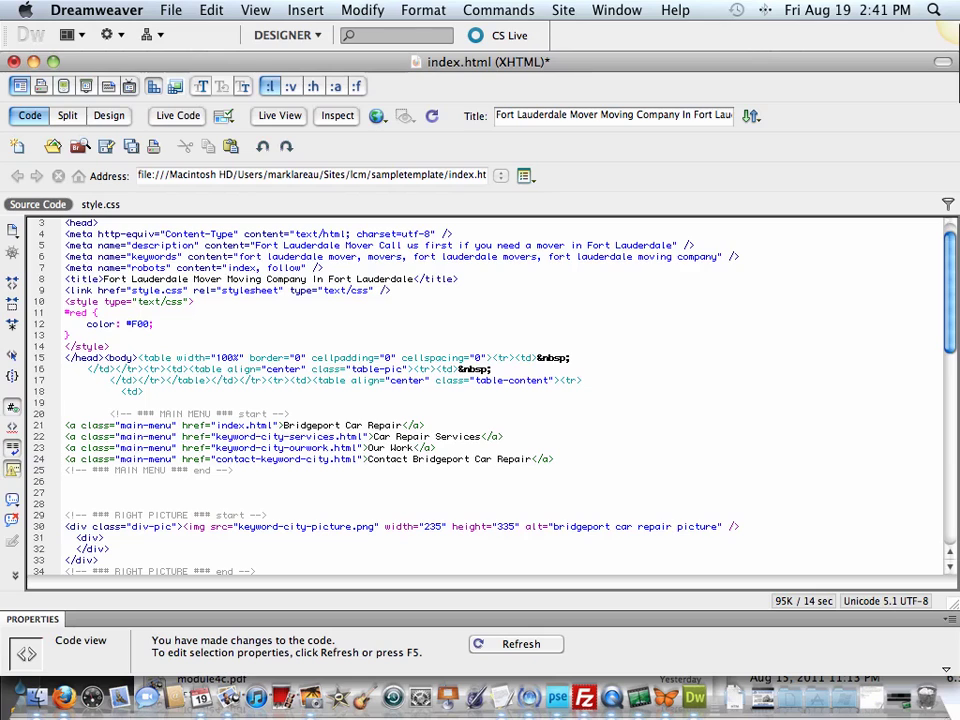
Return to the page's design layout and examine the header banner, menu links, body text and mover picture.
click(112, 117)
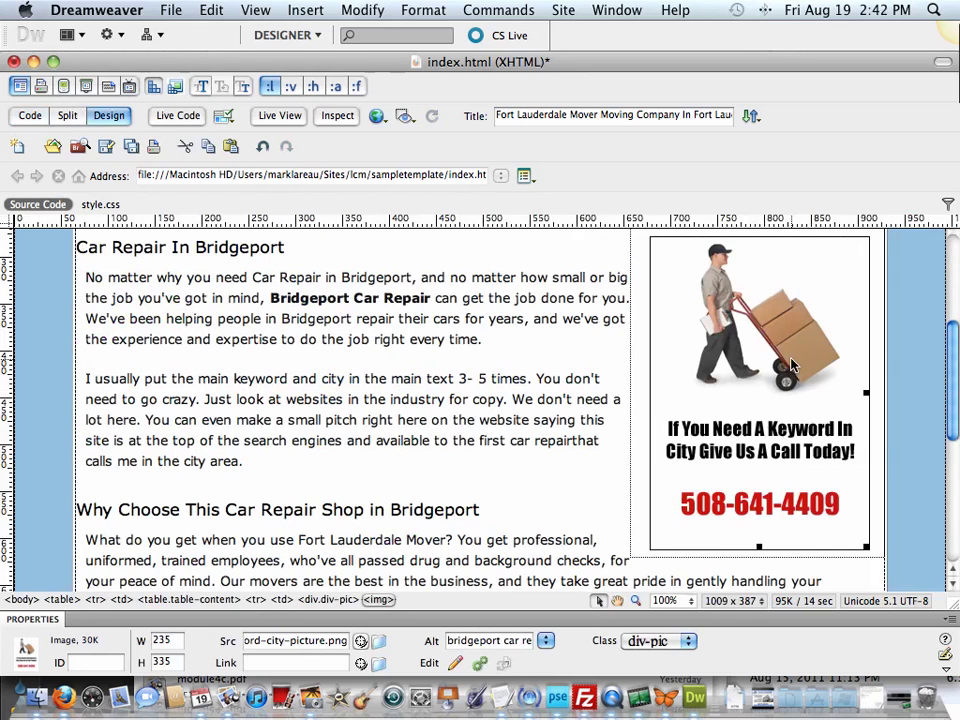
scroll(791, 364, up, 5)
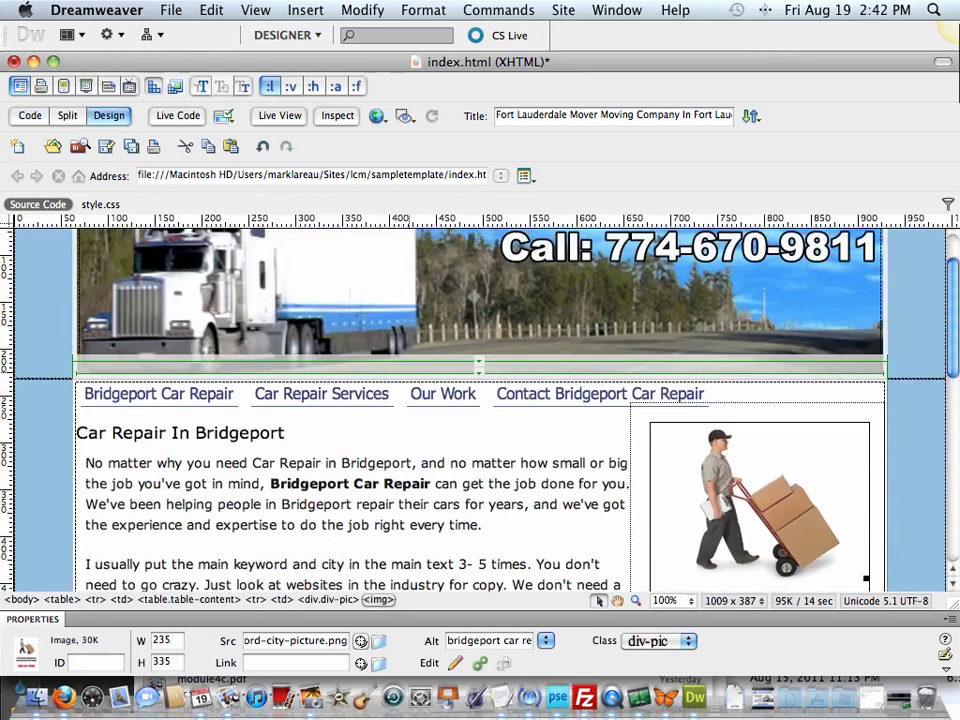
scroll(480, 410, up, 2)
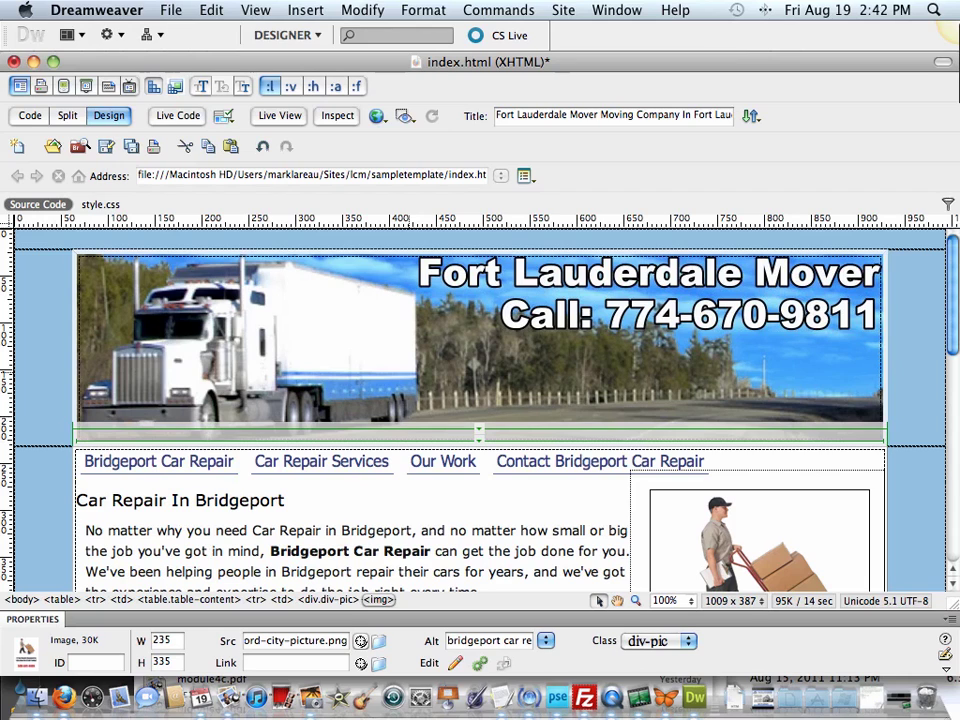
scroll(480, 410, down, 6)
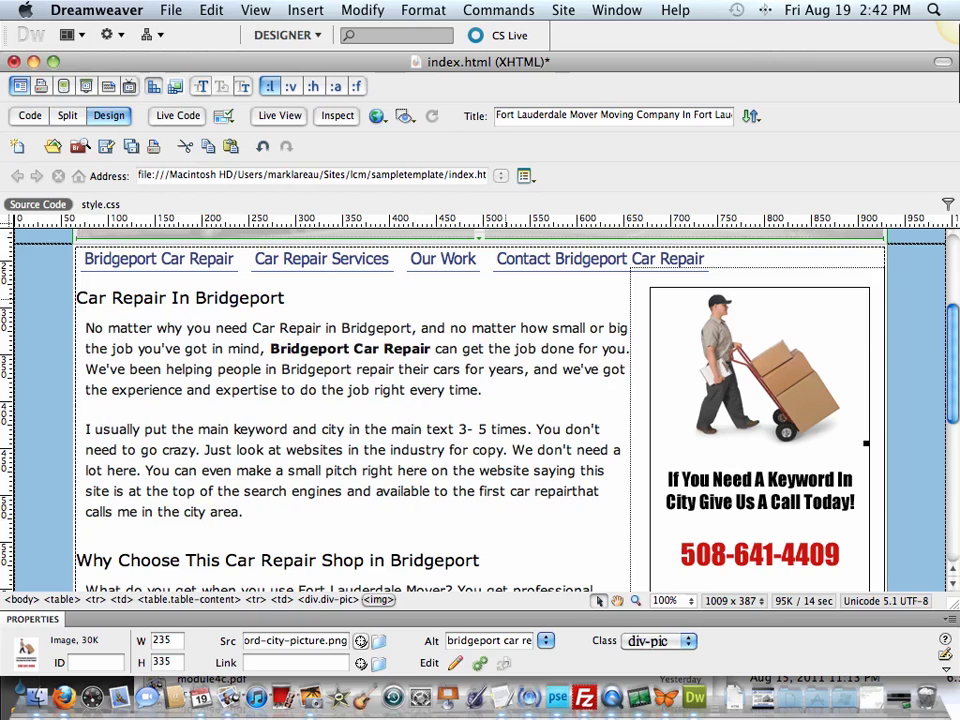
scroll(480, 410, up, 5)
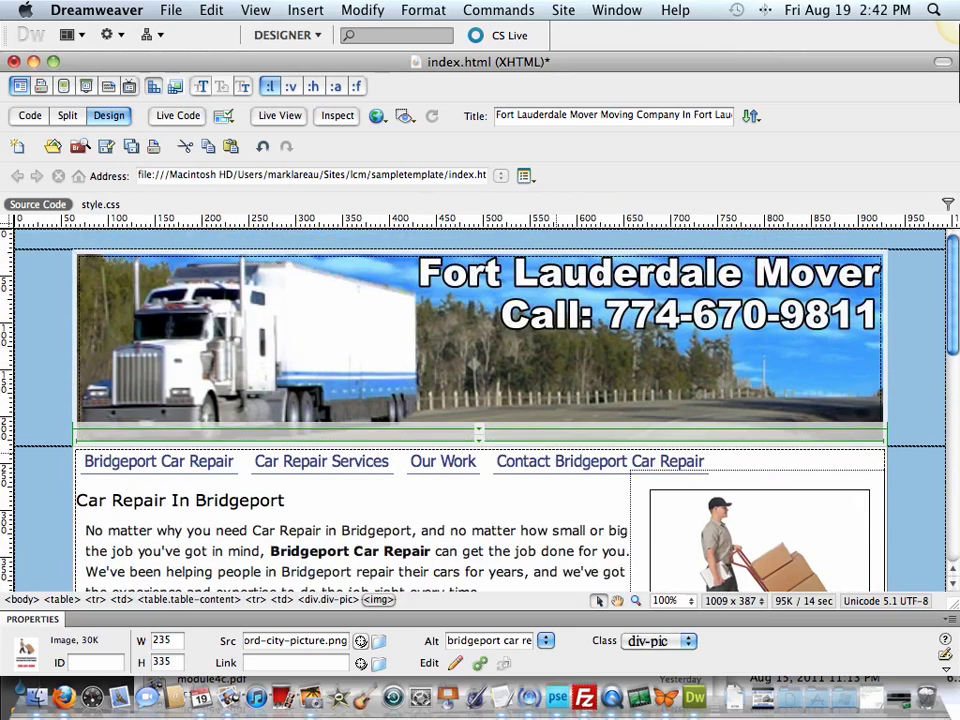
scroll(583, 440, down, 4)
scroll(450, 410, down, 5)
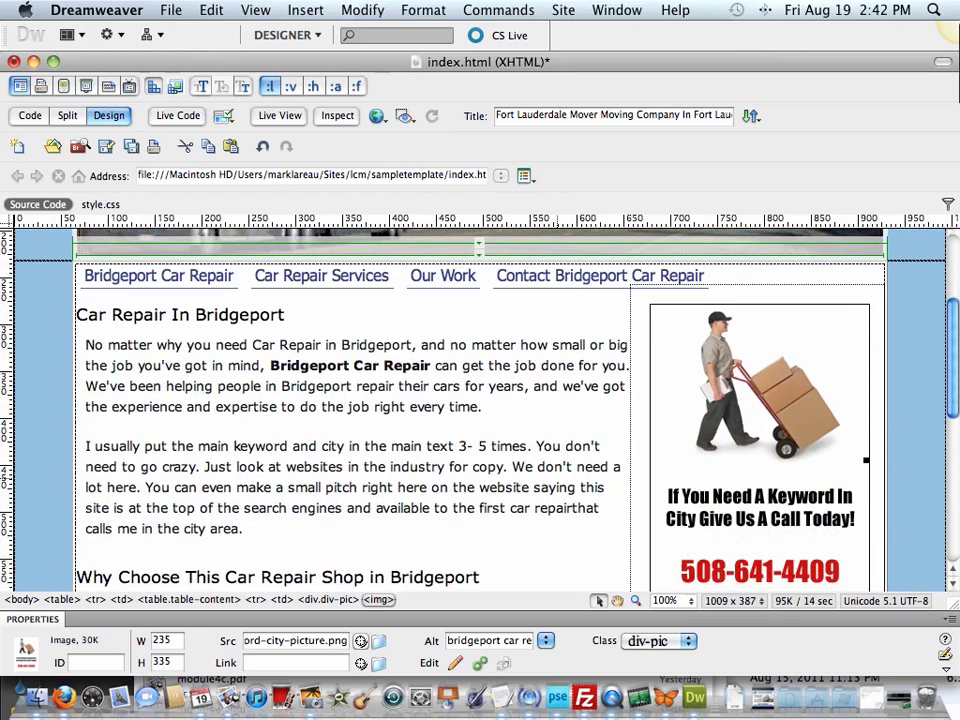